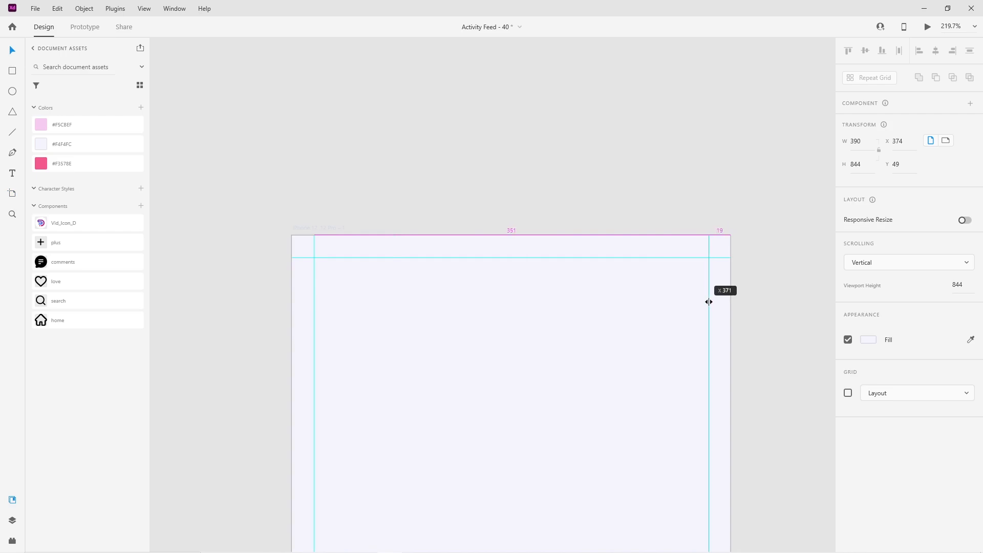
# Add a horizontal guide near the artboard's bottom edge to mark the bottom margin.
pyautogui.scroll(-7, 544, 291)
pyautogui.moveTo(531, 179); pyautogui.dragTo(497, 476)
pyautogui.scroll(5, 540, 503)
pyautogui.hotkey('ctrl', '1')
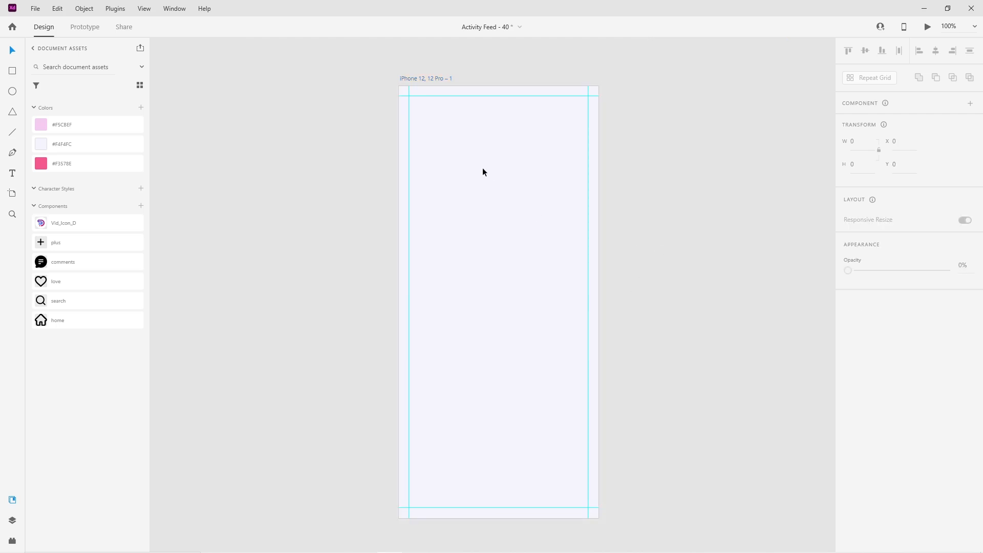
# Draw a 390-wide rectangle over the lower part of the artboard, set its height to 785 and align it with the artboard's bottom edge.
pyautogui.click(13, 70)
pyautogui.moveTo(400, 124)
pyautogui.mouseDown()
pyautogui.moveTo(461, 241)
pyautogui.moveTo(582, 412)
pyautogui.moveTo(598, 517)
pyautogui.mouseUp()
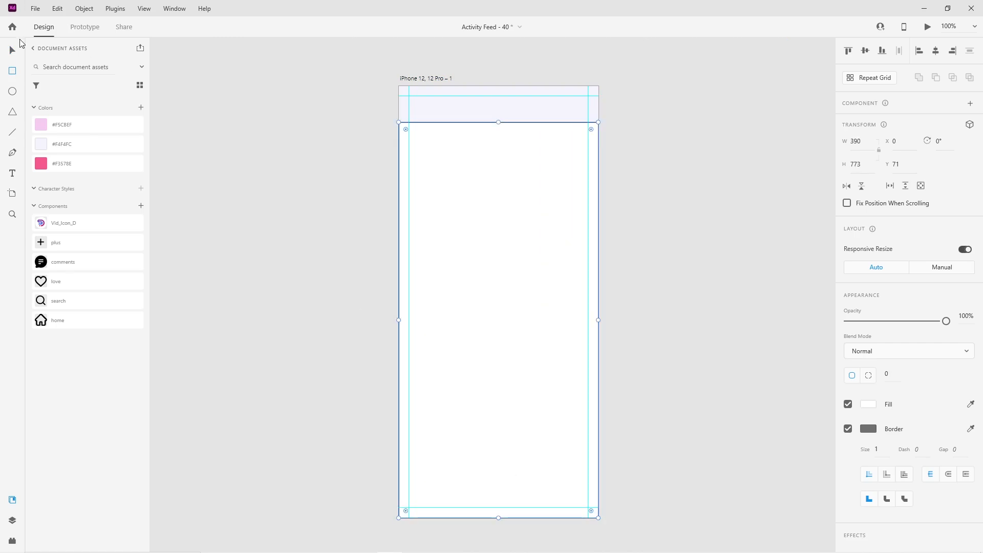
pyautogui.click(865, 162)
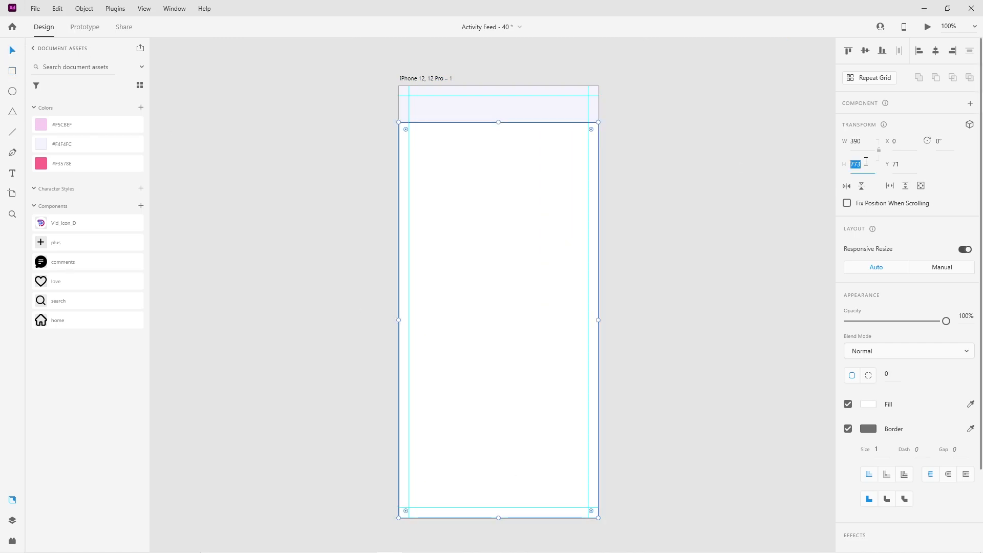
pyautogui.press('BackSpace')
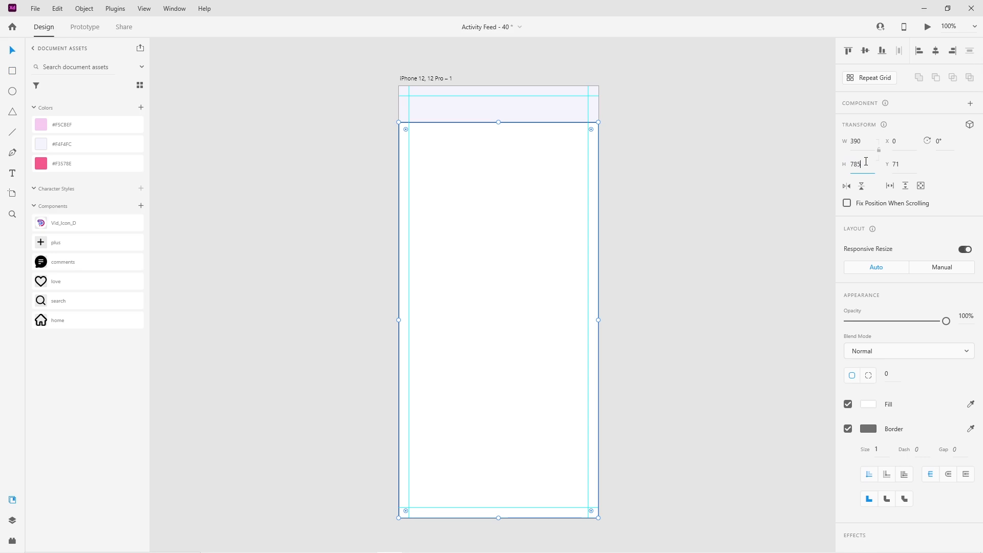
pyautogui.press('Return')
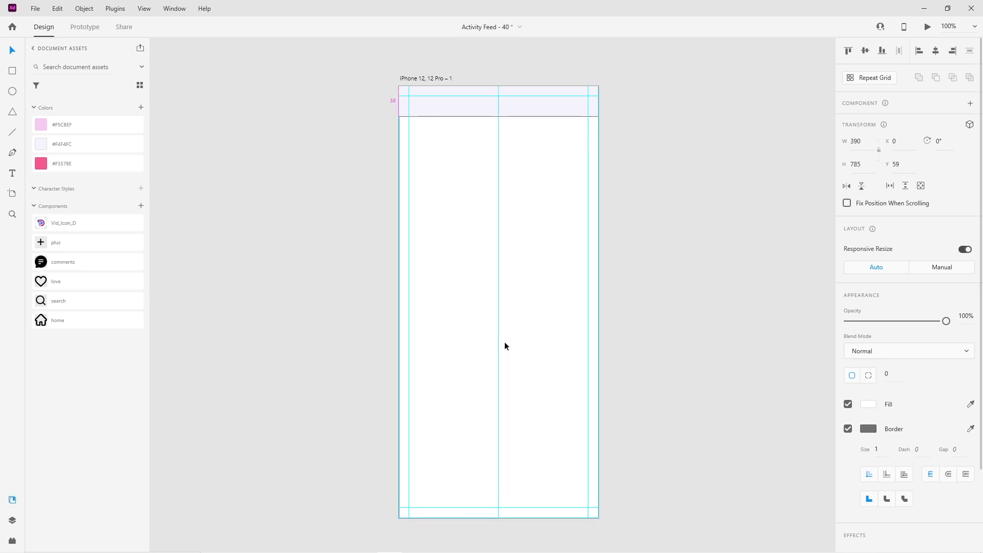
# Remove the white rectangle's border and round only its two top corners to a radius of 30.
pyautogui.click(848, 428)
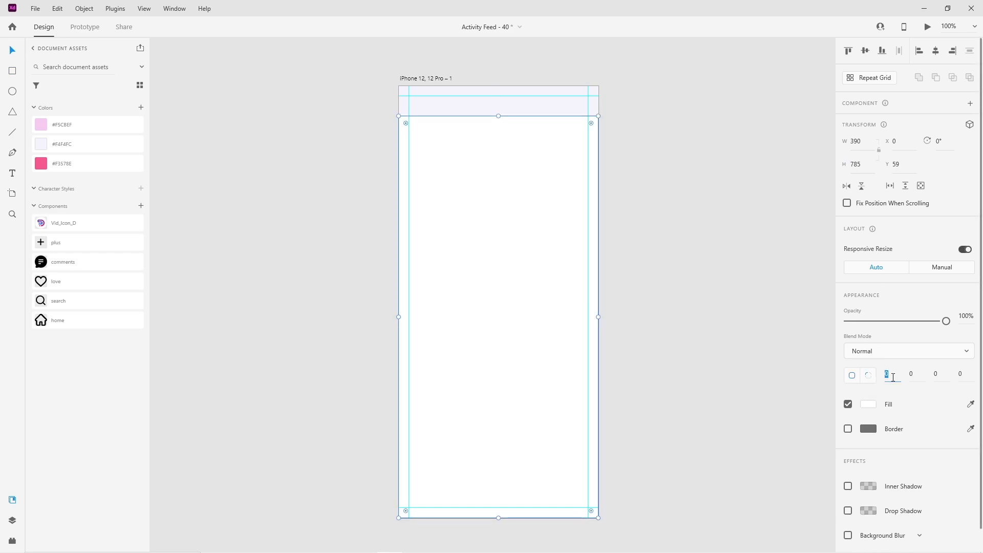
pyautogui.write('30')
pyautogui.click(913, 374)
pyautogui.write('30')
pyautogui.press('Return')
pyautogui.click(644, 189)
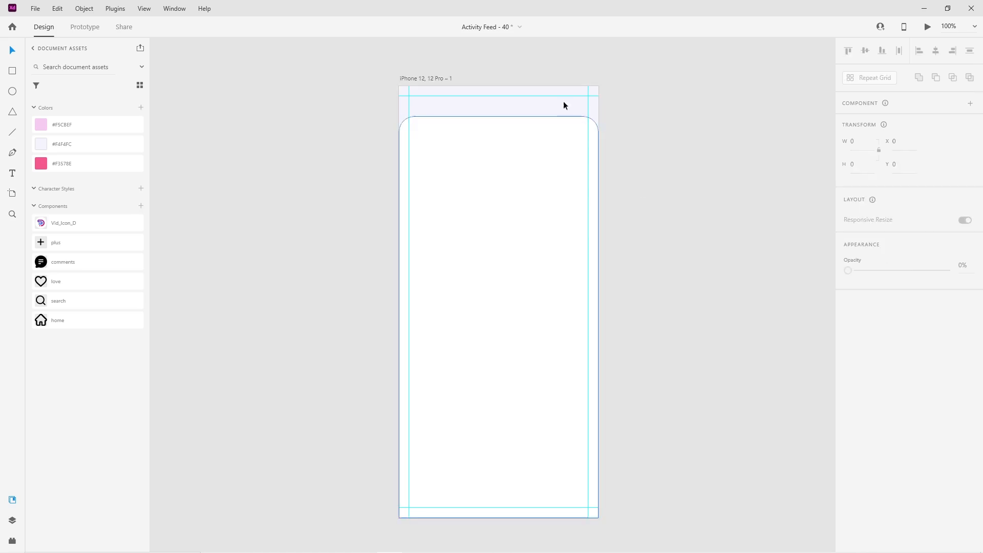
# Draw a small square outside the artboard and delete its lower-left anchor point to leave an open corner shape.
pyautogui.scroll(2, 487, 61)
pyautogui.scroll(3, 487, 61)
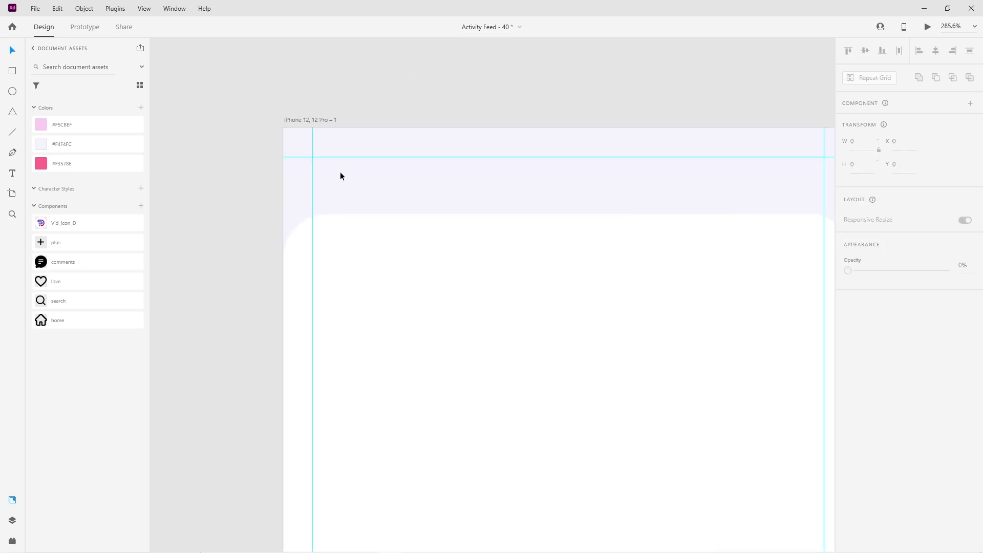
pyautogui.moveTo(207, 116); pyautogui.dragTo(250, 158)
pyautogui.doubleClick(236, 131)
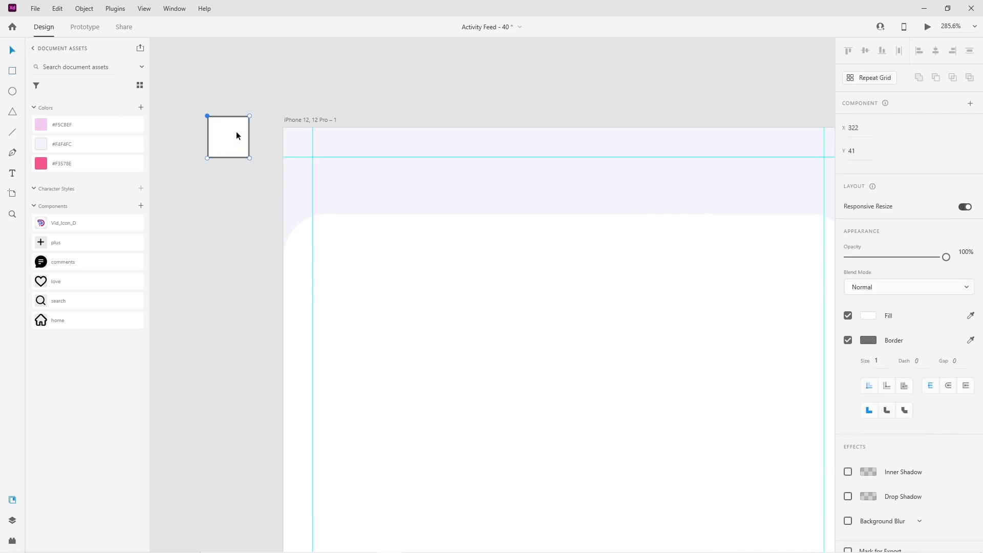
pyautogui.click(206, 159)
pyautogui.press('Escape')
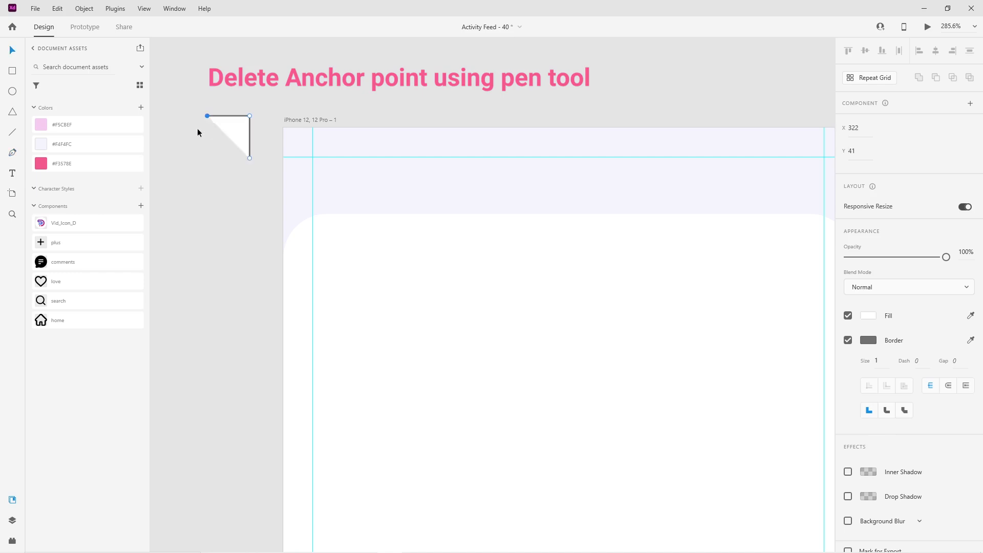
# Rotate the corner shape to -135°, resize it to 10 by 10 and place it at the artboard's top-left guide intersection.
pyautogui.moveTo(251, 115); pyautogui.dragTo(339, 202)
pyautogui.click(864, 141)
pyautogui.write('10')
pyautogui.press('Return')
pyautogui.moveTo(340, 180); pyautogui.dragTo(323, 170)
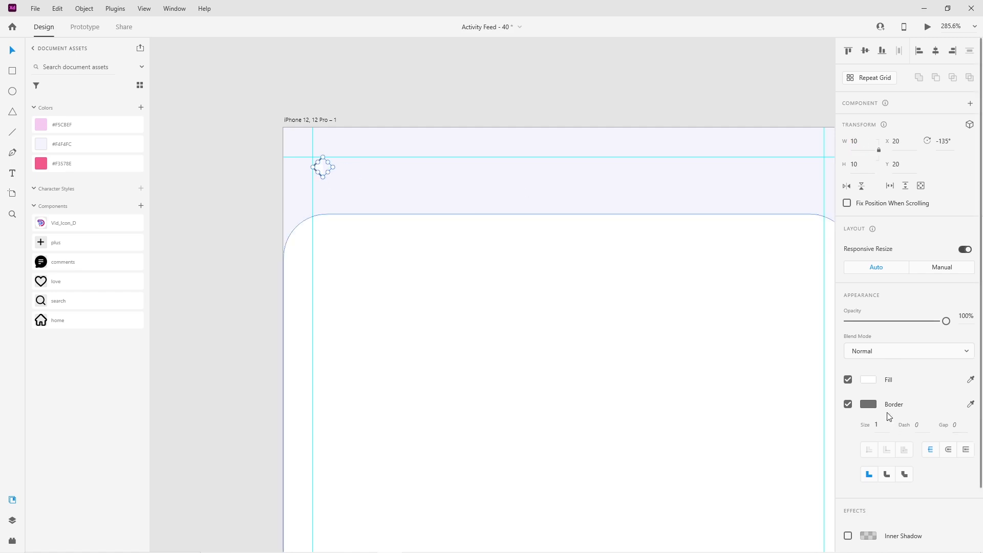
# Remove the back arrow's fill and set its border colour to #000000.
pyautogui.click(848, 380)
pyautogui.click(868, 403)
pyautogui.moveTo(772, 391); pyautogui.dragTo(684, 446)
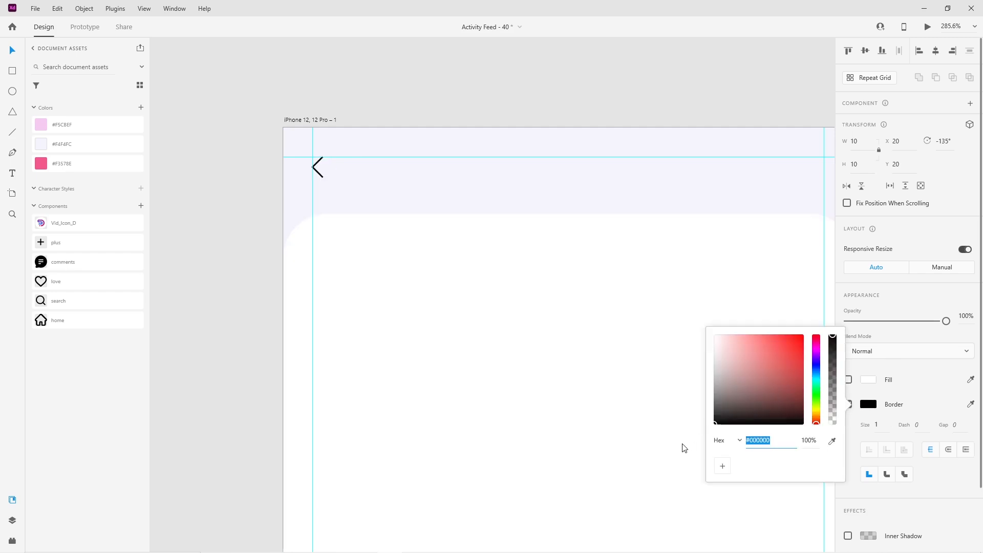
# Give the back arrow a border size of 2 with round caps and joins, and position it at X 21, Y 21.
pyautogui.click(882, 426)
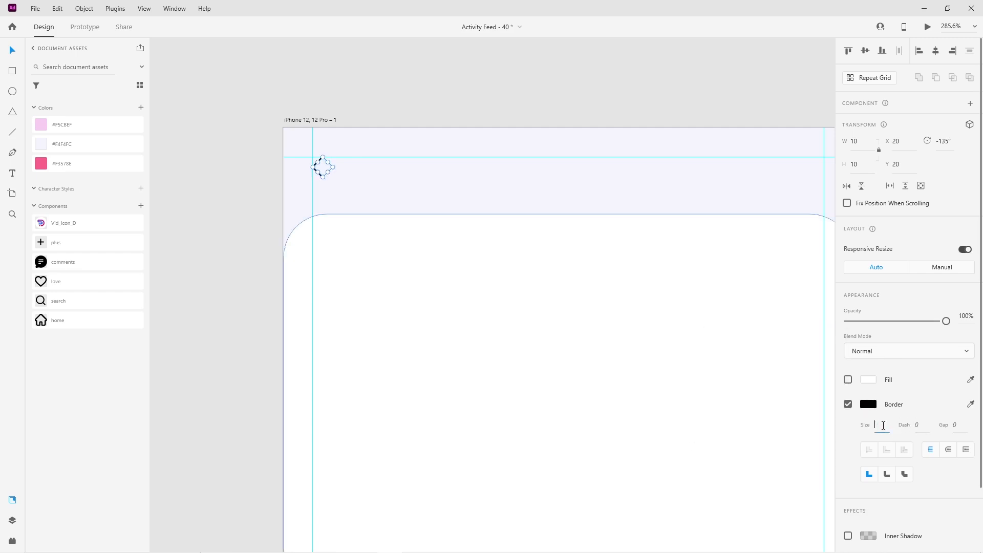
pyautogui.press('Return')
pyautogui.click(948, 451)
pyautogui.click(271, 292)
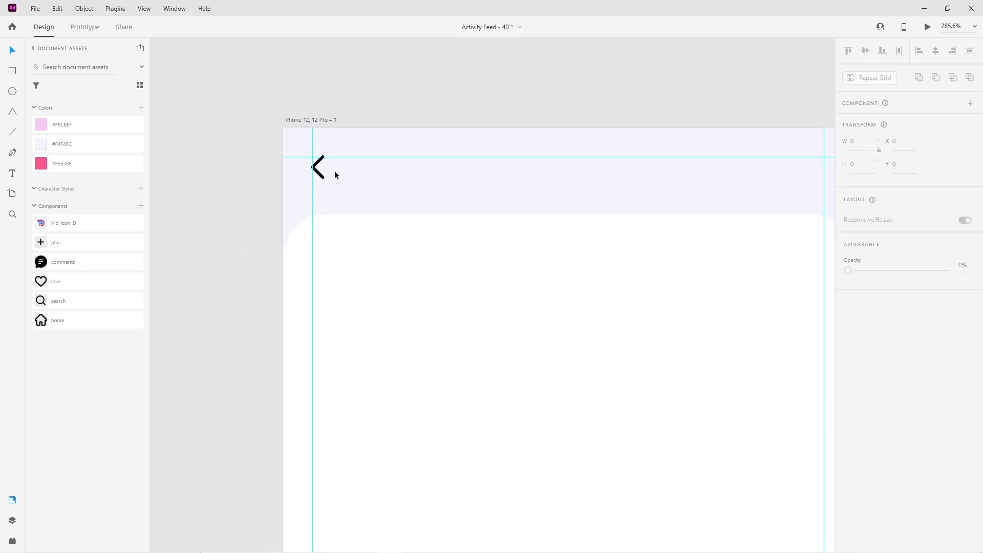
pyautogui.click(319, 174)
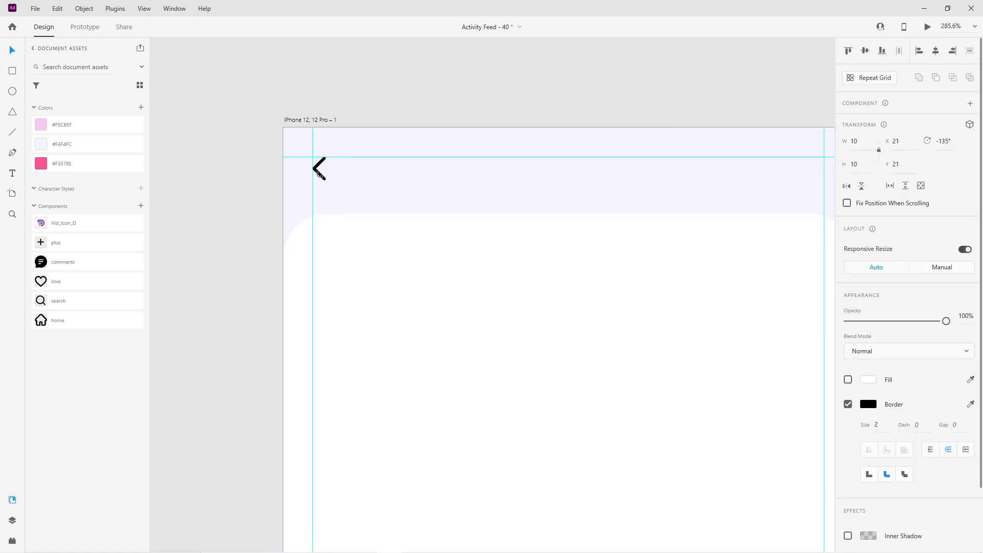
pyautogui.click(268, 202)
# Add the heading text "Activity" beside the back arrow and set its font to Space Grotesk.
pyautogui.scroll(1, 266, 199)
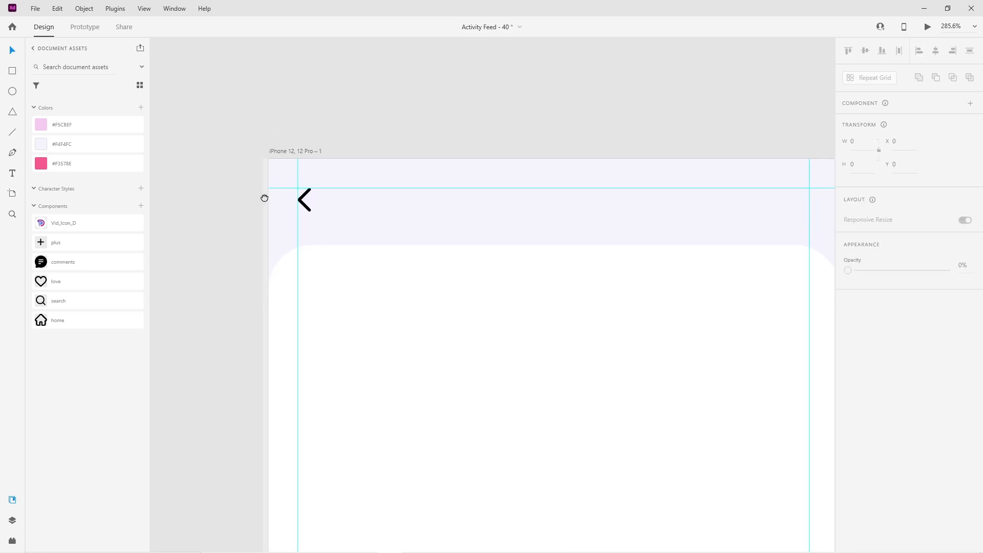
pyautogui.click(350, 212)
pyautogui.write('Activity')
pyautogui.press('Escape')
pyautogui.click(884, 314)
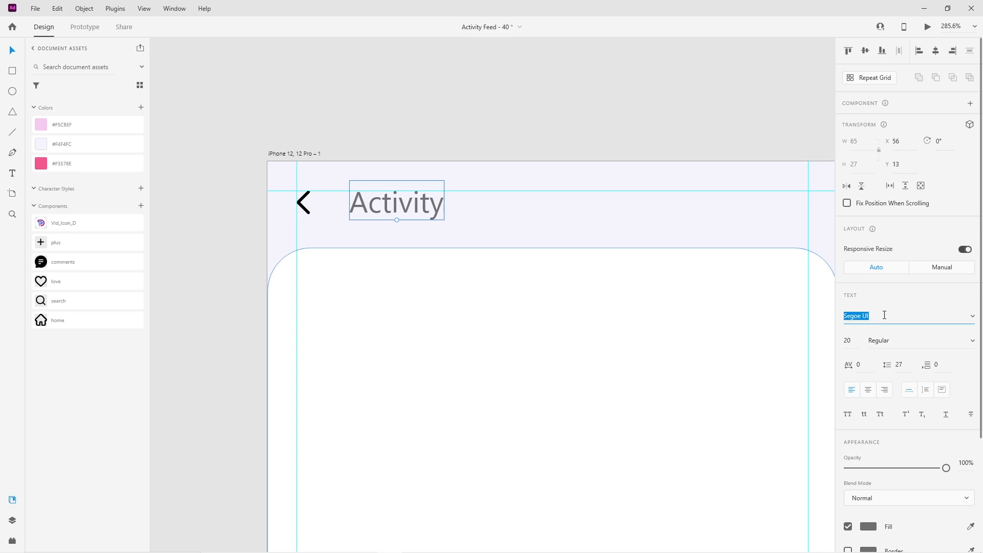
pyautogui.write('Space Grotesk')
pyautogui.press('Return')
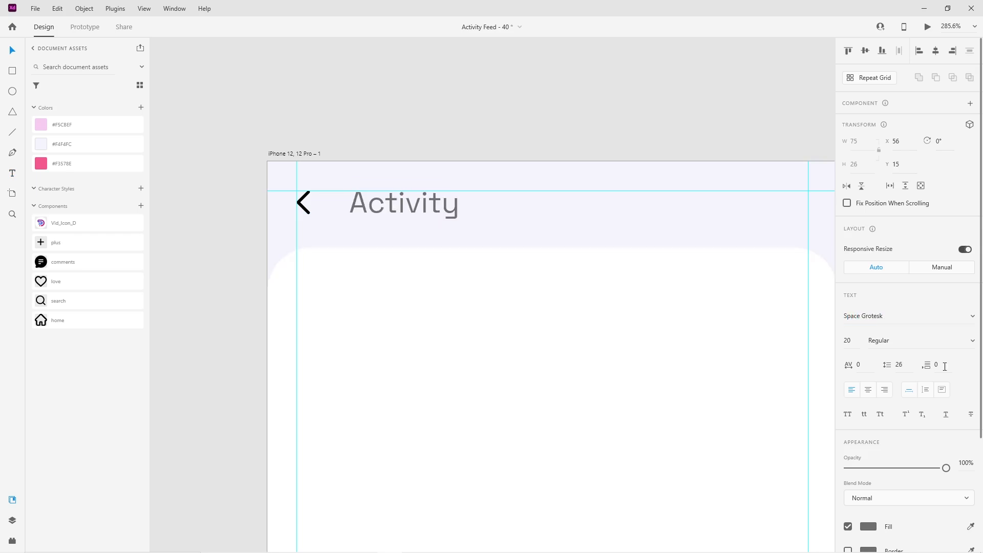
# Make the Activity heading bold, black (#000000) and size 18, and bring it closer to the back arrow.
pyautogui.click(972, 341)
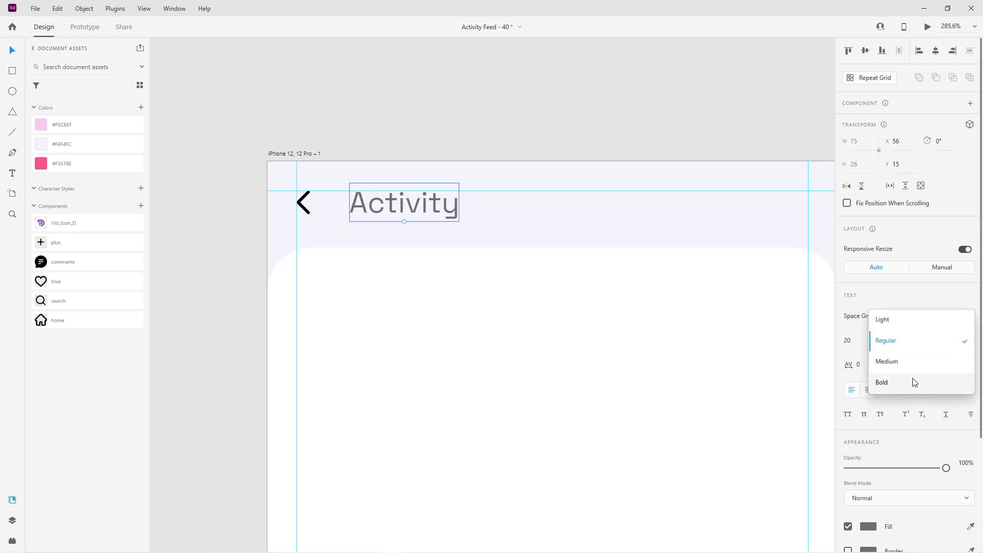
pyautogui.click(914, 383)
pyautogui.moveTo(373, 210); pyautogui.dragTo(383, 207)
pyautogui.click(868, 527)
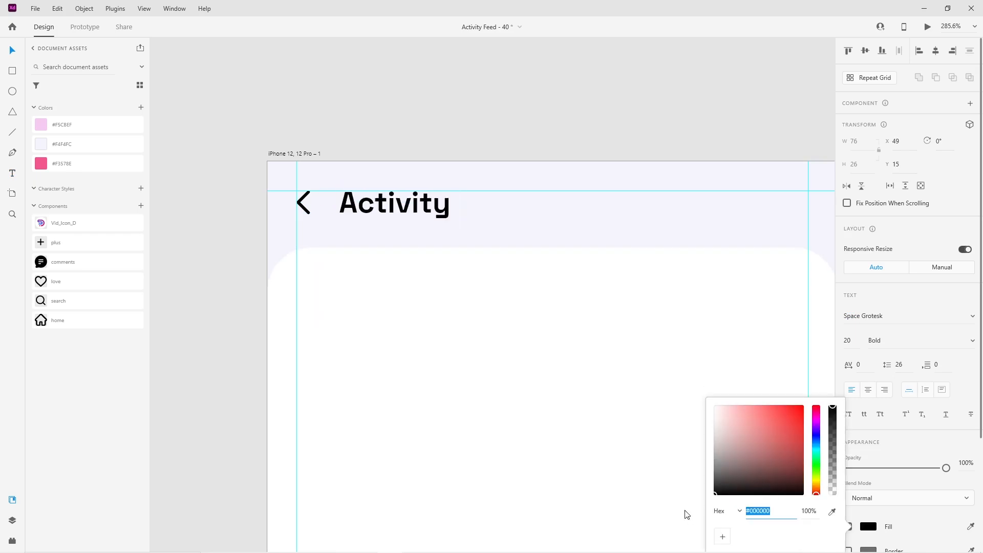
pyautogui.click(860, 341)
pyautogui.write('18')
pyautogui.press('Return')
# Fine-tune the Activity heading's position to X 49, Y 16 so it lines up with the back arrow.
pyautogui.click(229, 233)
pyautogui.moveTo(377, 209); pyautogui.dragTo(377, 208)
pyautogui.press('Left')
pyautogui.press('Left')
pyautogui.press('Right')
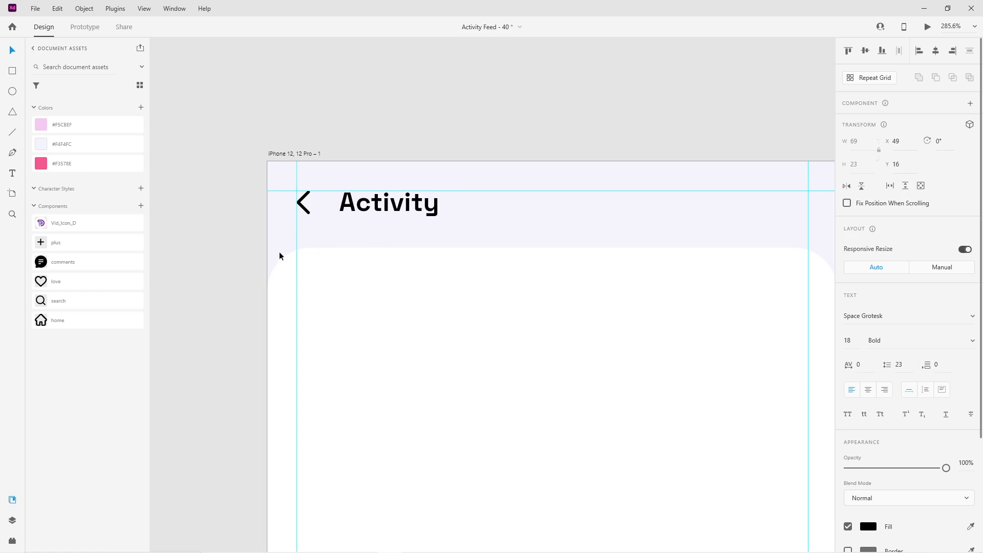
pyautogui.click(259, 252)
# Duplicate the Activity heading into the top of the white panel at the left guide and change its text to "Today".
pyautogui.scroll(-5, 259, 251)
pyautogui.moveTo(424, 368); pyautogui.dragTo(448, 281)
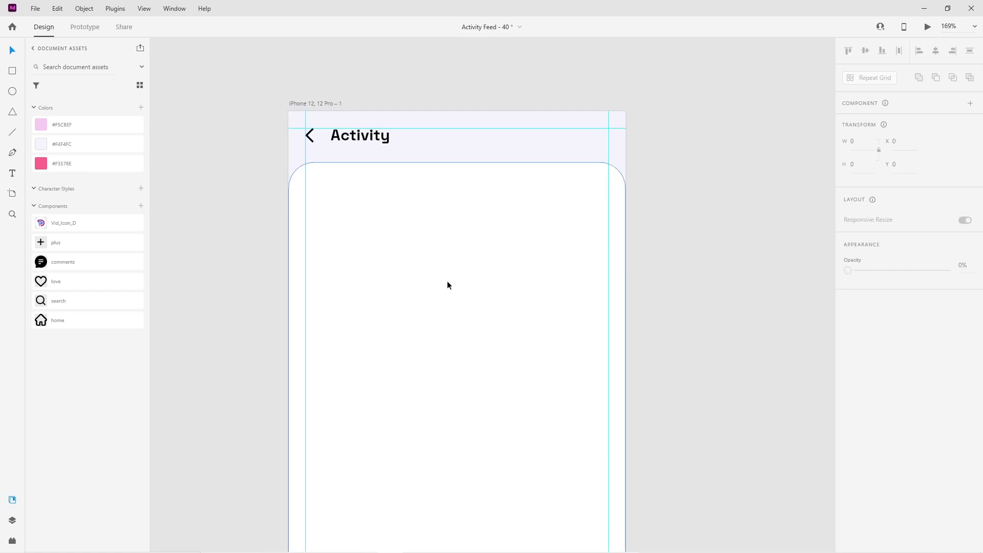
pyautogui.click(353, 151)
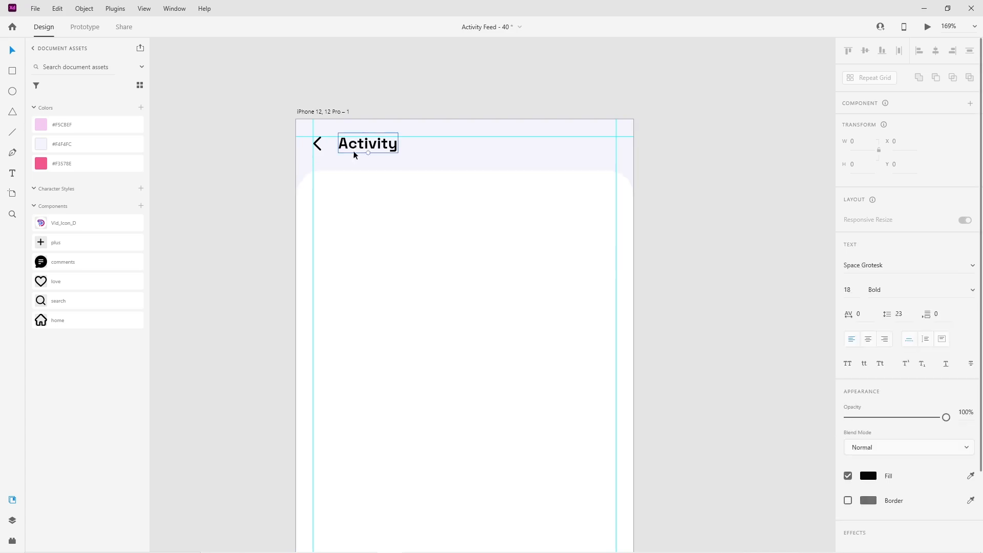
pyautogui.keyDown('alt'); pyautogui.moveTo(354, 152); pyautogui.dragTo(329, 210); pyautogui.keyUp('alt')
pyautogui.doubleClick(357, 202)
pyautogui.write('Today')
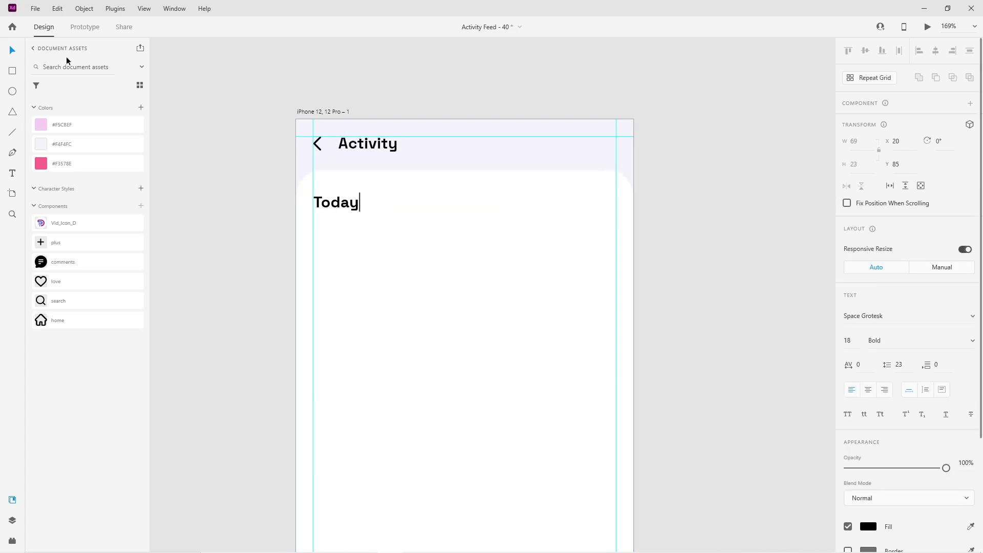
# Reduce the Today heading's font size to 16.
pyautogui.click(13, 51)
pyautogui.press('Down')
pyautogui.press('Down')
pyautogui.click(265, 204)
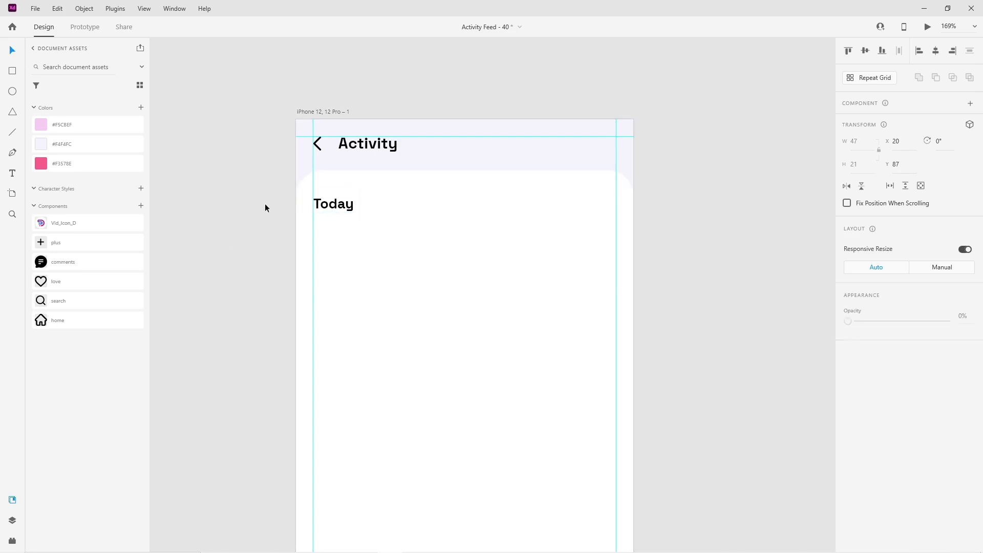
# Move the Today heading to X 29, Y 85 so it sits inside the left guide.
pyautogui.scroll(2, 297, 194)
pyautogui.click(342, 210)
pyautogui.hotkey('shift', 'Right')
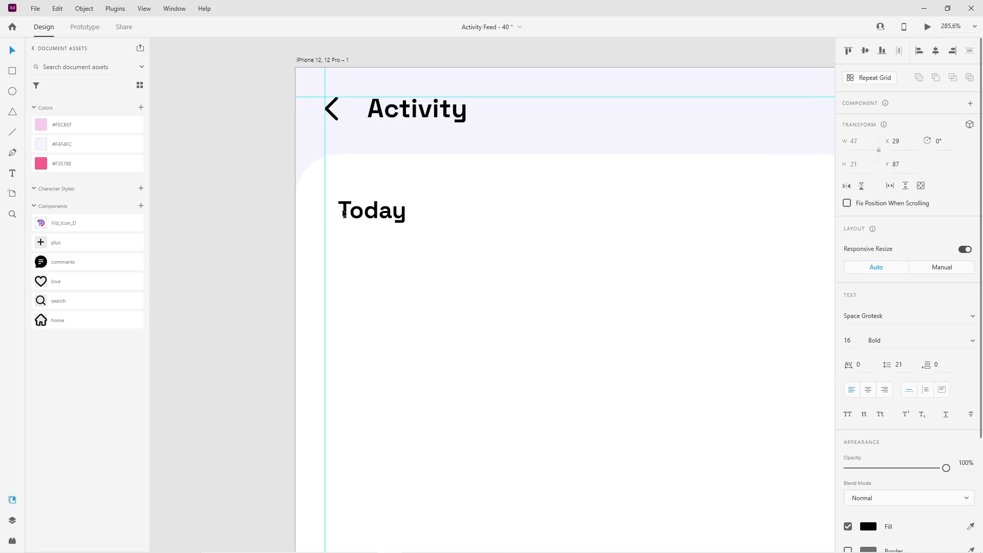
pyautogui.click(290, 207)
pyautogui.scroll(-1, 233, 246)
pyautogui.moveTo(280, 279); pyautogui.dragTo(248, 266)
pyautogui.click(296, 199)
pyautogui.press('Up')
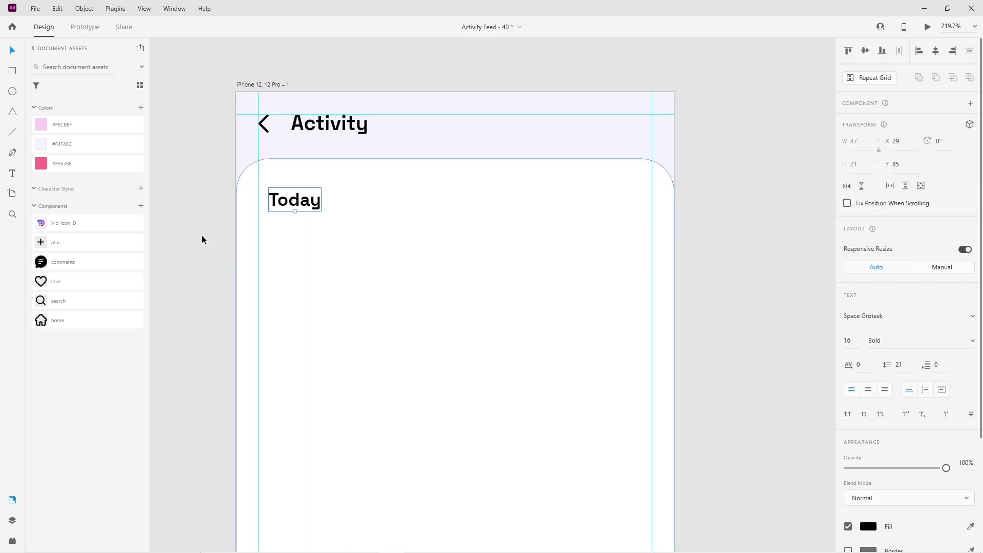
pyautogui.click(202, 235)
# Draw a 50 by 50 circle below the Today heading, aligned with its left edge, and fill it with #D4D4D4.
pyautogui.moveTo(313, 264); pyautogui.dragTo(309, 253)
pyautogui.click(11, 94)
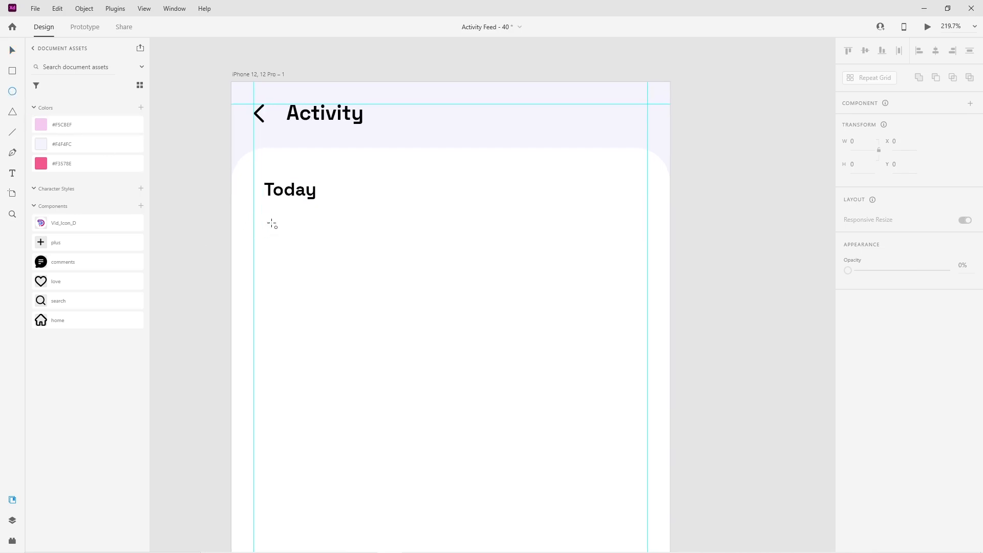
pyautogui.moveTo(268, 219)
pyautogui.mouseDown()
pyautogui.moveTo(294, 250)
pyautogui.moveTo(284, 256)
pyautogui.mouseUp()
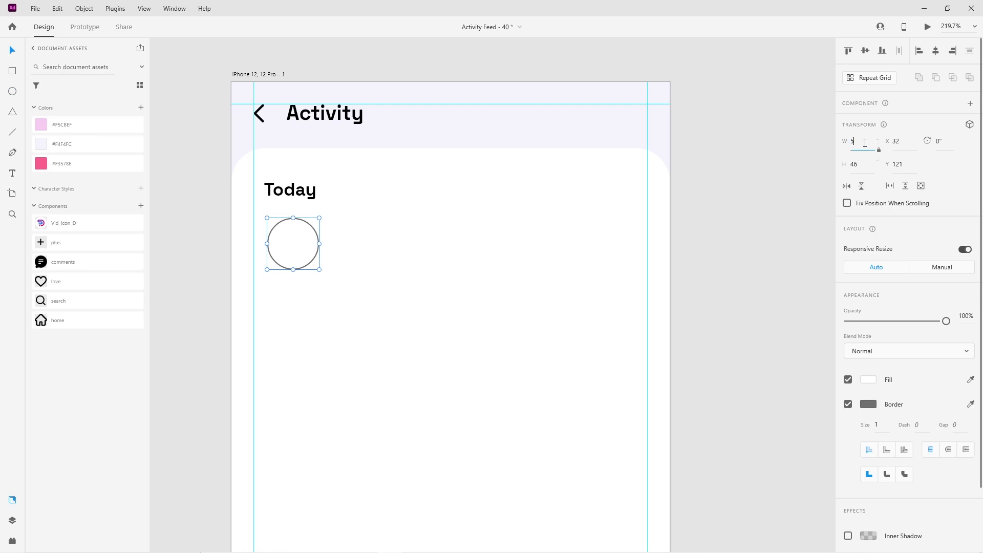
pyautogui.moveTo(289, 246); pyautogui.dragTo(285, 245)
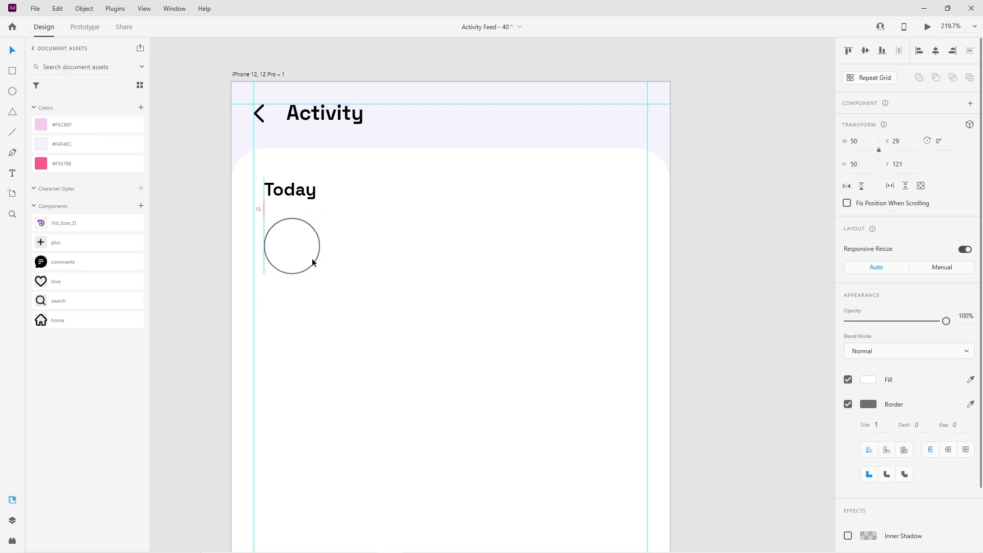
pyautogui.click(868, 379)
pyautogui.click(712, 334)
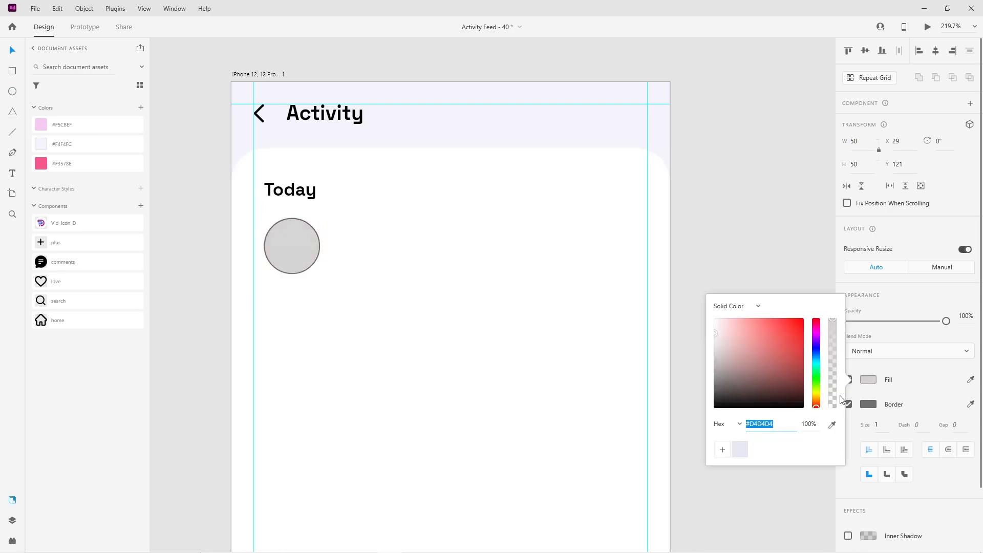
# Try a light grey #E2E2E2 border colour on the circle.
pyautogui.click(870, 405)
pyautogui.click(713, 345)
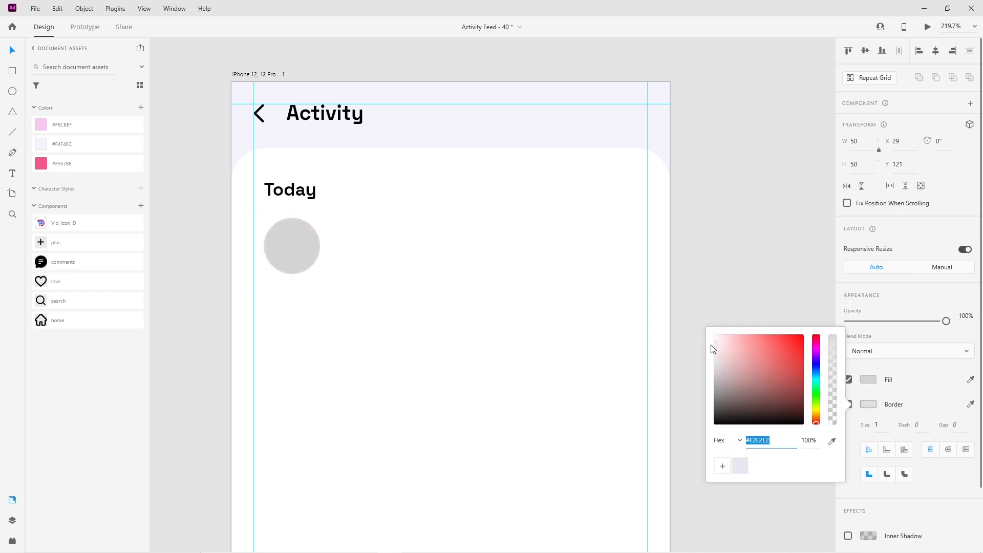
pyautogui.click(771, 361)
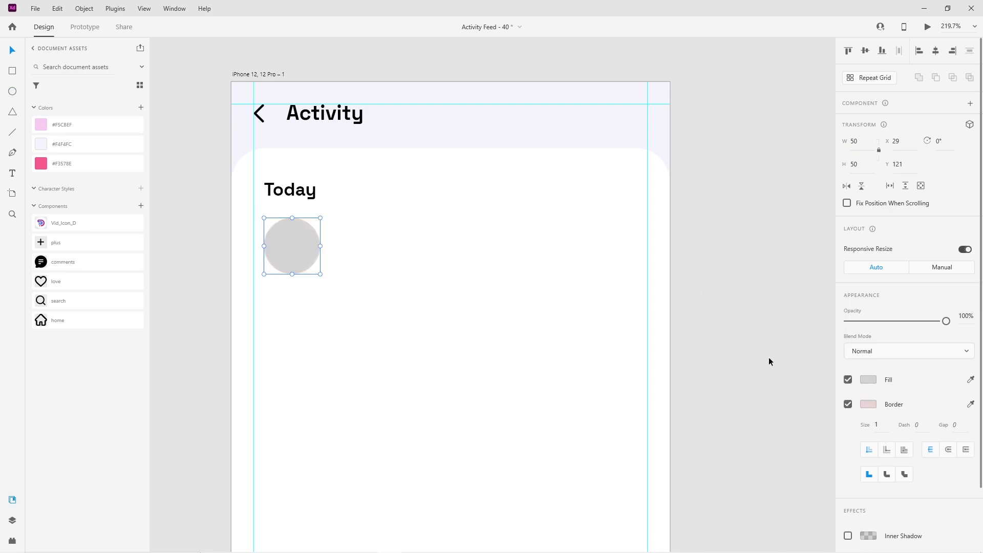
# Set the circle's border colour to a pale lavender grey, #DCDCE8.
pyautogui.click(869, 404)
pyautogui.click(816, 365)
pyautogui.click(721, 344)
pyautogui.moveTo(720, 344); pyautogui.dragTo(718, 343)
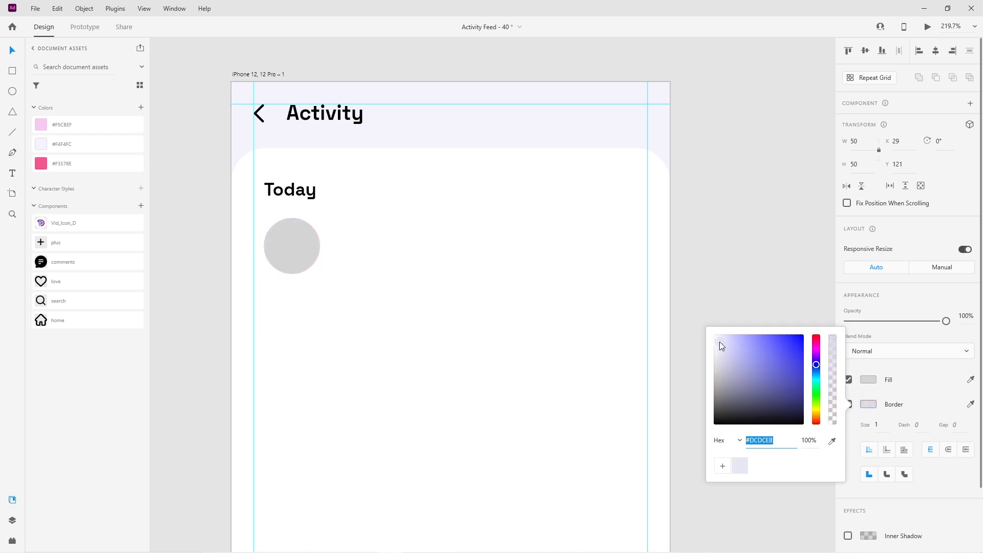
pyautogui.click(203, 240)
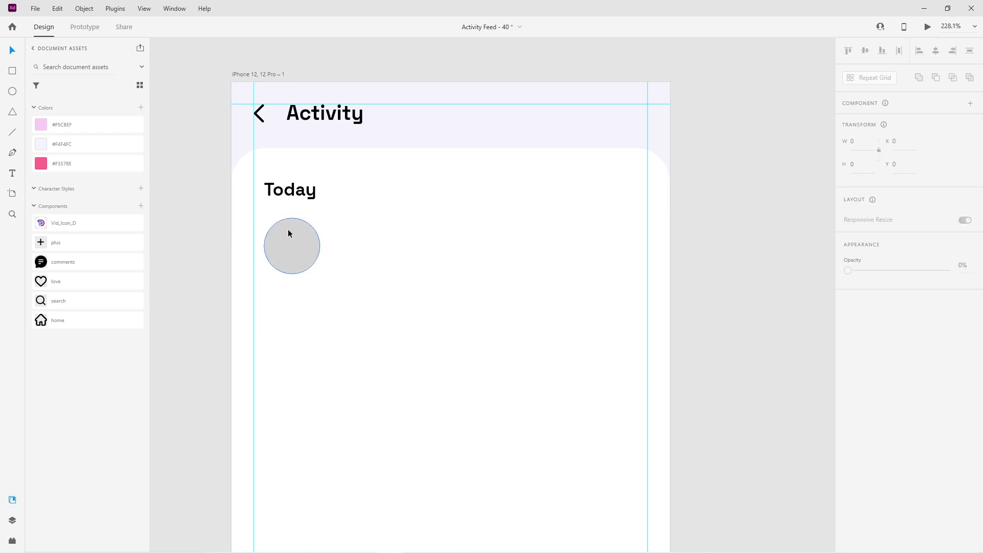
# Draw a small circle about 14 by 14 over the upper-right edge of the grey avatar circle.
pyautogui.scroll(2, 288, 229)
pyautogui.scroll(5, 317, 220)
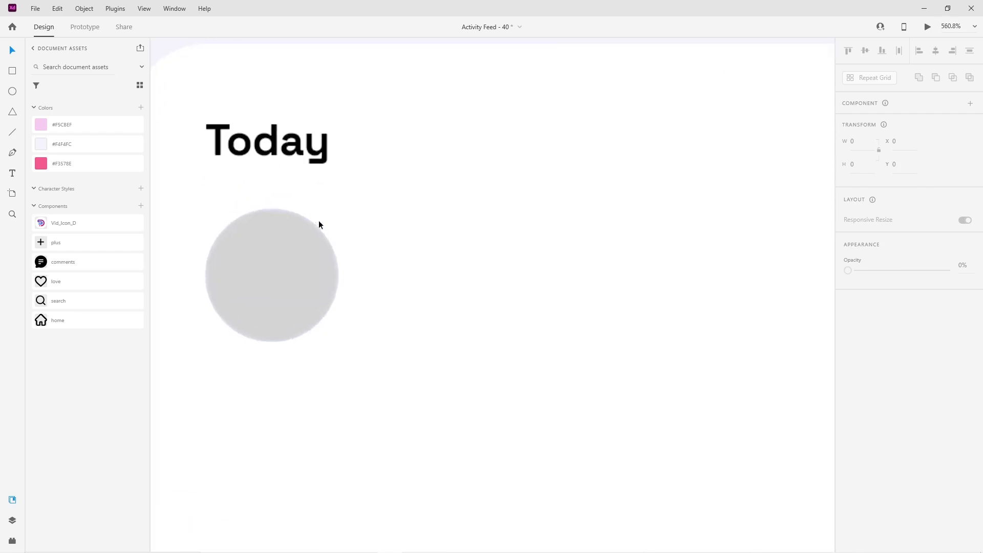
pyautogui.press('e')
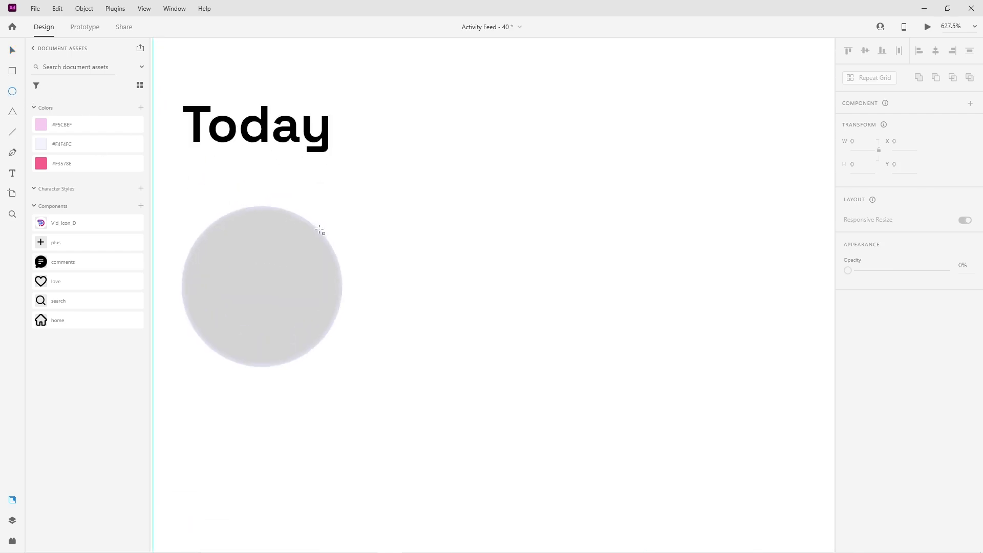
pyautogui.moveTo(319, 230); pyautogui.dragTo(339, 251)
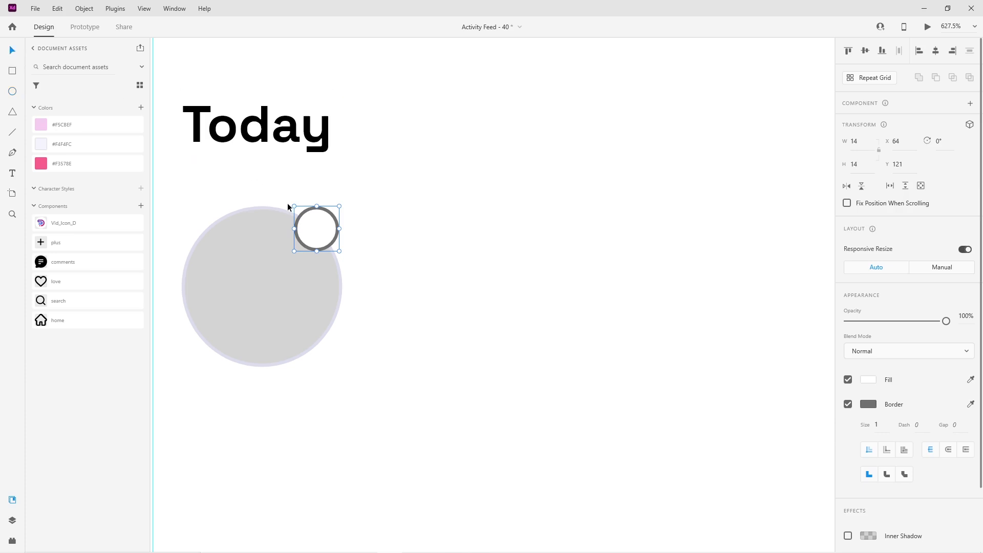
# Enlarge the small circle to 18 by 18 and align it with the avatar's upper-right corner at X 61, Y 121.
pyautogui.press('Up')
pyautogui.press('Up')
pyautogui.press('Up')
pyautogui.press('Up')
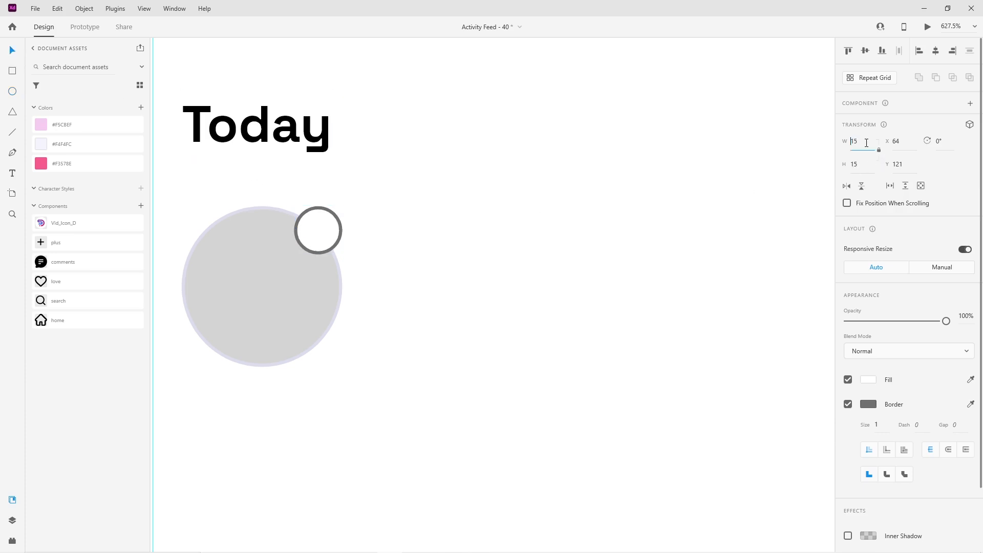
pyautogui.moveTo(314, 233); pyautogui.dragTo(318, 235)
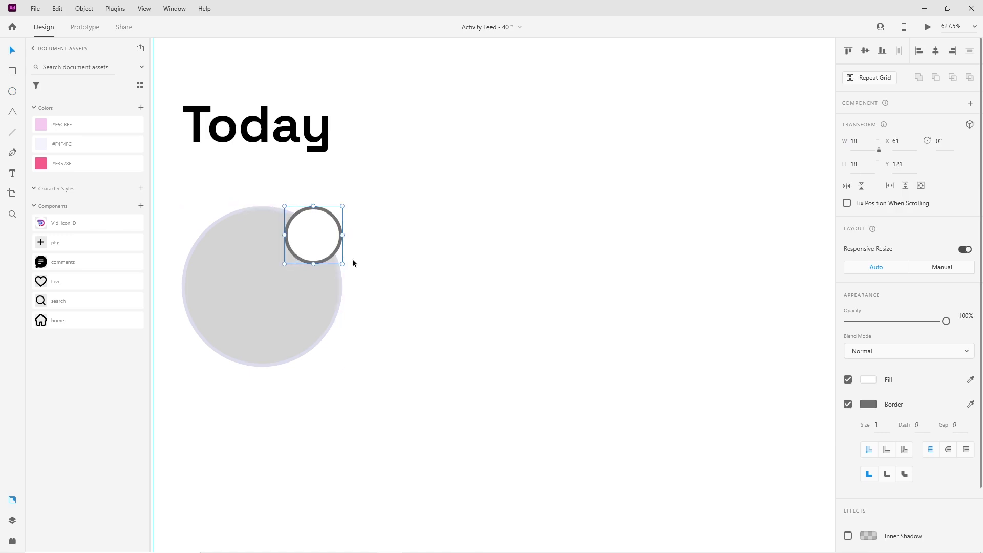
# Give the small badge circle a white #FFFFFF border and fill it with the saved pink document colour.
pyautogui.click(873, 407)
pyautogui.moveTo(737, 397); pyautogui.dragTo(689, 286)
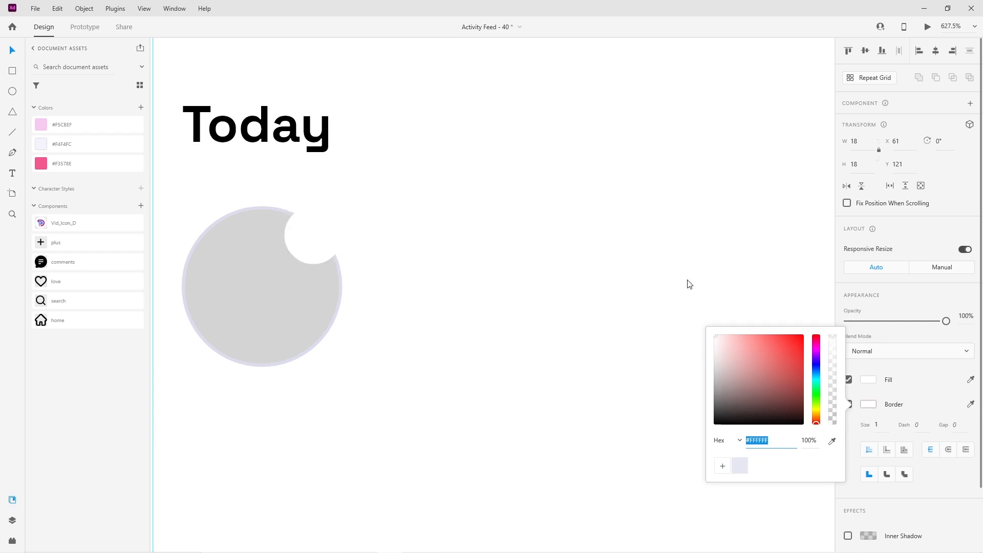
pyautogui.click(884, 395)
pyautogui.click(868, 379)
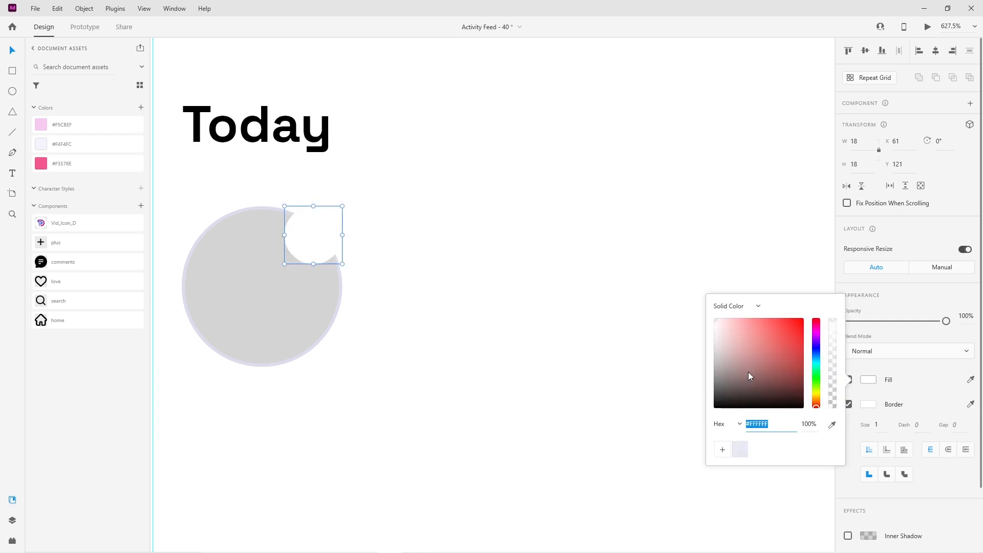
pyautogui.click(723, 339)
pyautogui.click(98, 163)
pyautogui.click(97, 163)
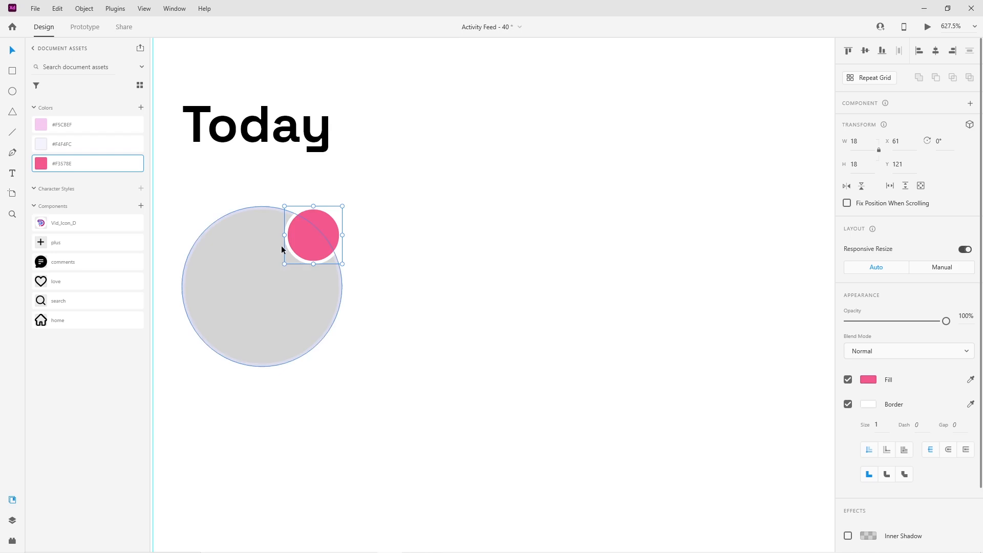
pyautogui.click(336, 349)
# Place an instance of the love component on the pasteboard beside the artboard.
pyautogui.scroll(-4, 324, 339)
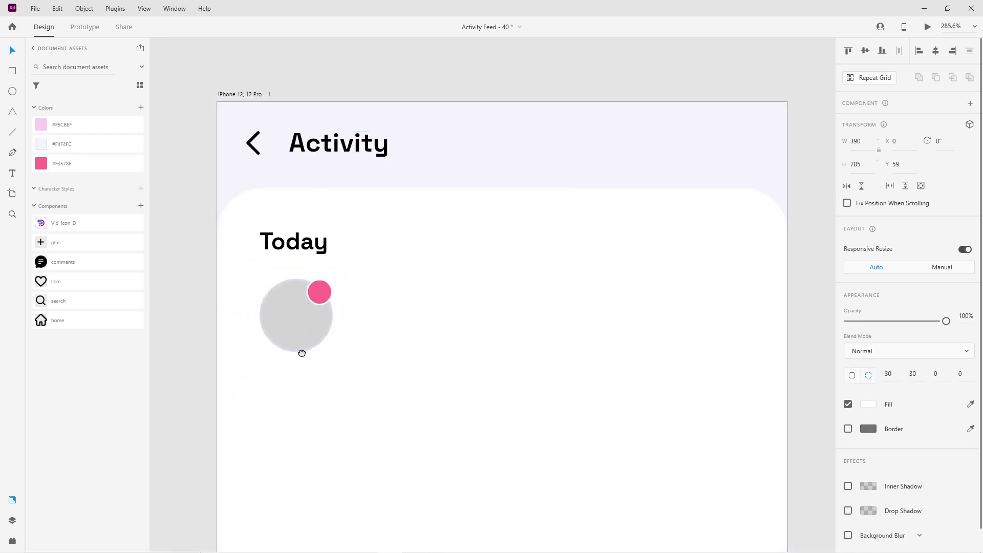
pyautogui.moveTo(57, 289); pyautogui.dragTo(187, 355)
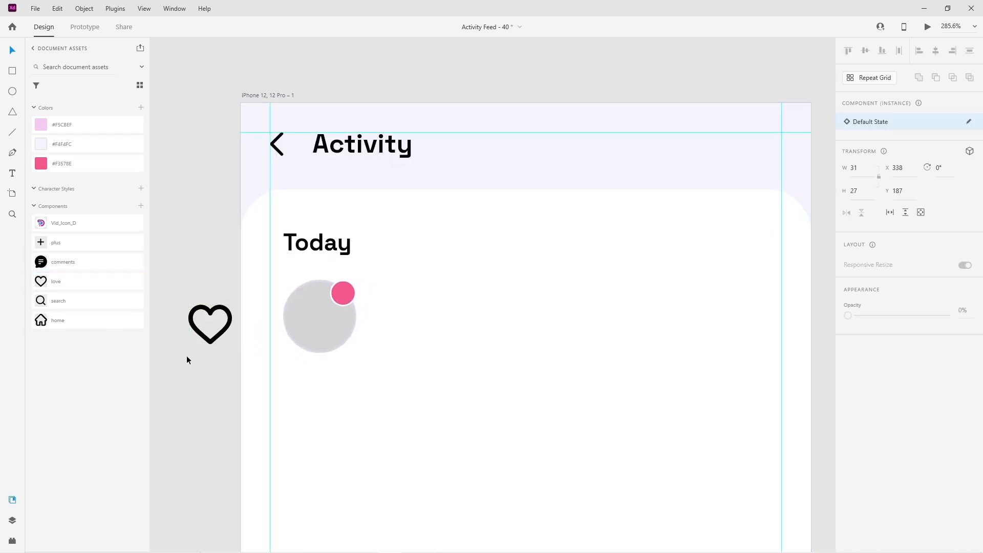
pyautogui.scroll(2, 214, 340)
pyautogui.scroll(2, 194, 329)
# Turn the outlined heart into a solid shape, shrink it to about 7 by 6 and place it on the pink badge.
pyautogui.click(233, 299)
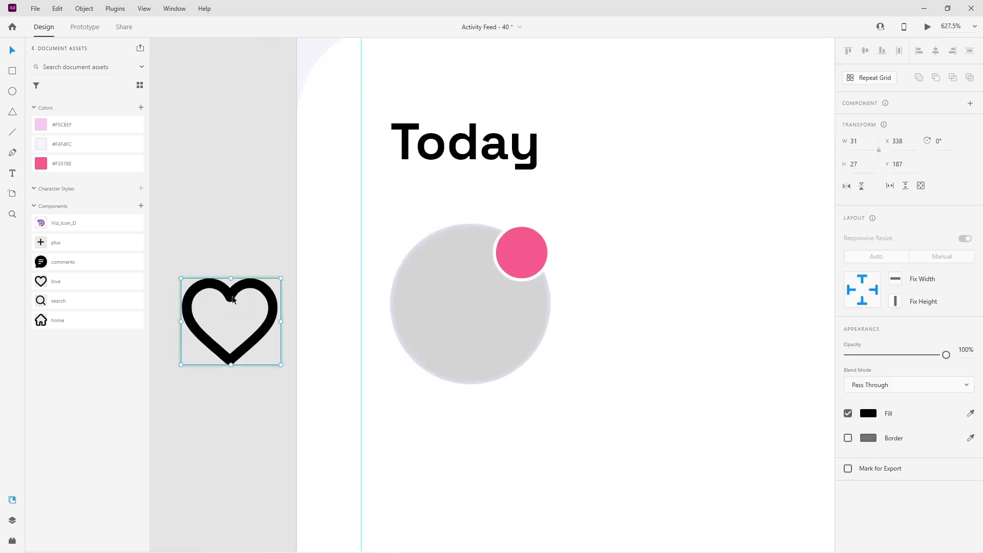
pyautogui.doubleClick(232, 300)
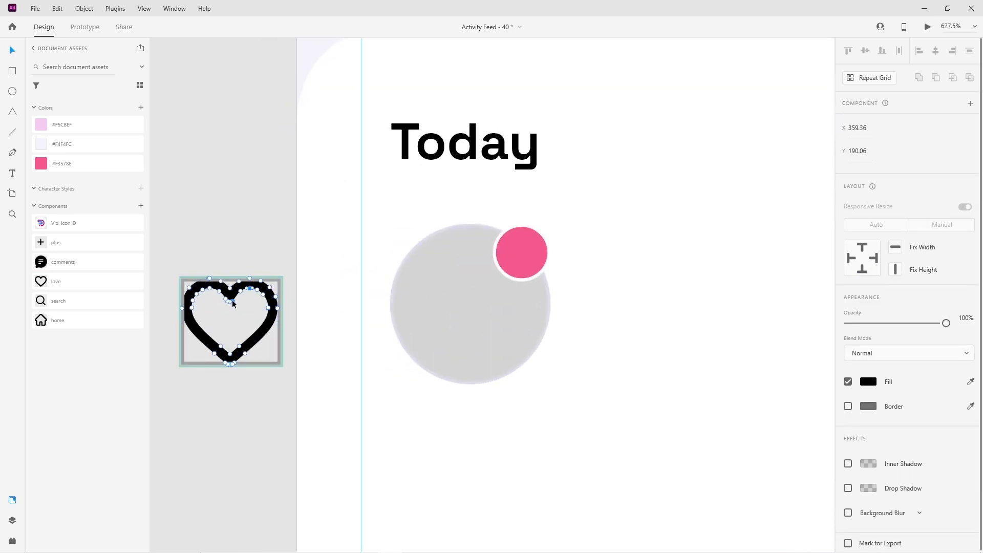
pyautogui.moveTo(242, 306); pyautogui.dragTo(523, 260)
pyautogui.click(234, 238)
pyautogui.moveTo(573, 305); pyautogui.dragTo(523, 266)
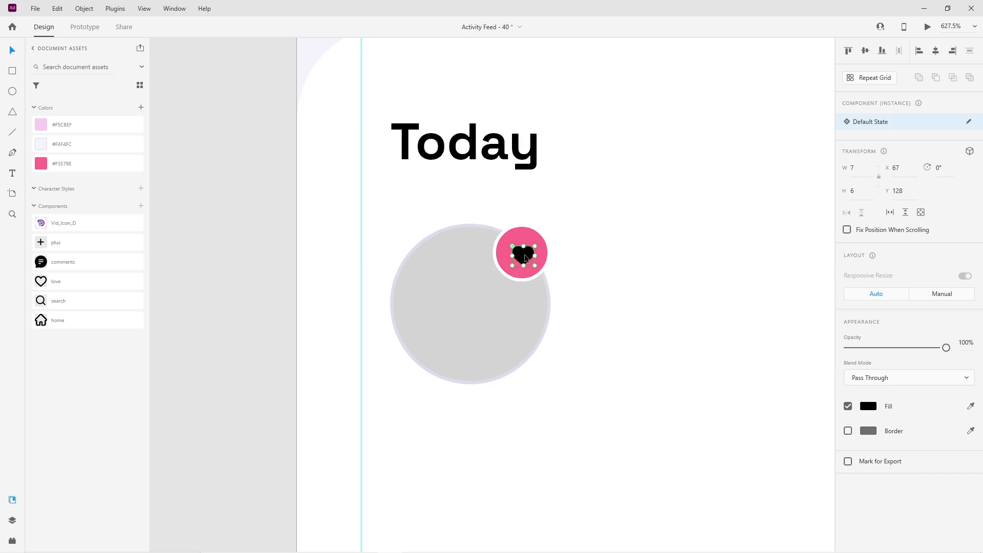
# Resize the heart to 9 by 7.86 and centre it horizontally in the pink badge at X 65.5, Y 127.
pyautogui.click(855, 170)
pyautogui.press('Up')
pyautogui.write('15')
pyautogui.press('Return')
pyautogui.scroll(5, 542, 267)
pyautogui.moveTo(555, 314); pyautogui.dragTo(510, 277)
pyautogui.moveTo(471, 228); pyautogui.dragTo(490, 249)
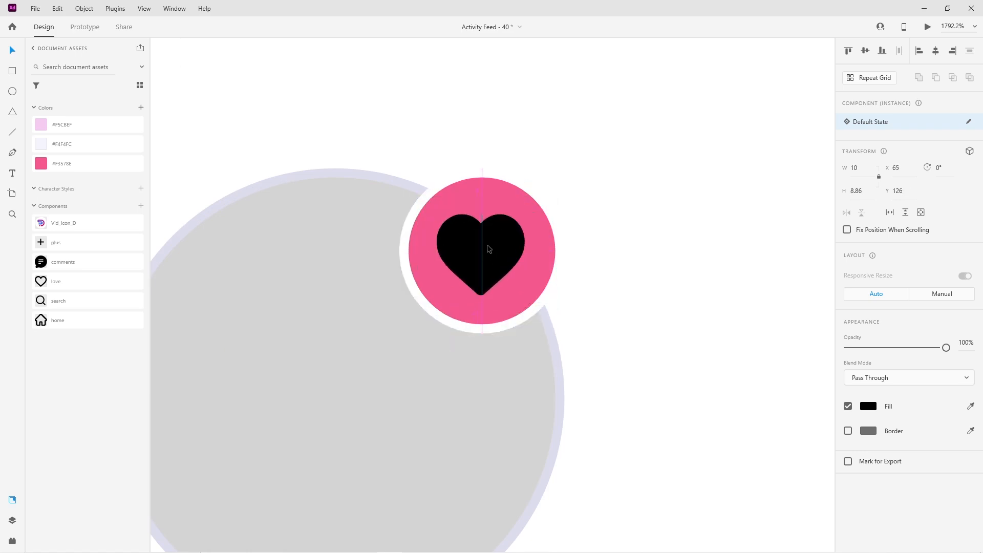
pyautogui.moveTo(525, 292); pyautogui.dragTo(517, 283)
pyautogui.moveTo(485, 250); pyautogui.dragTo(489, 259)
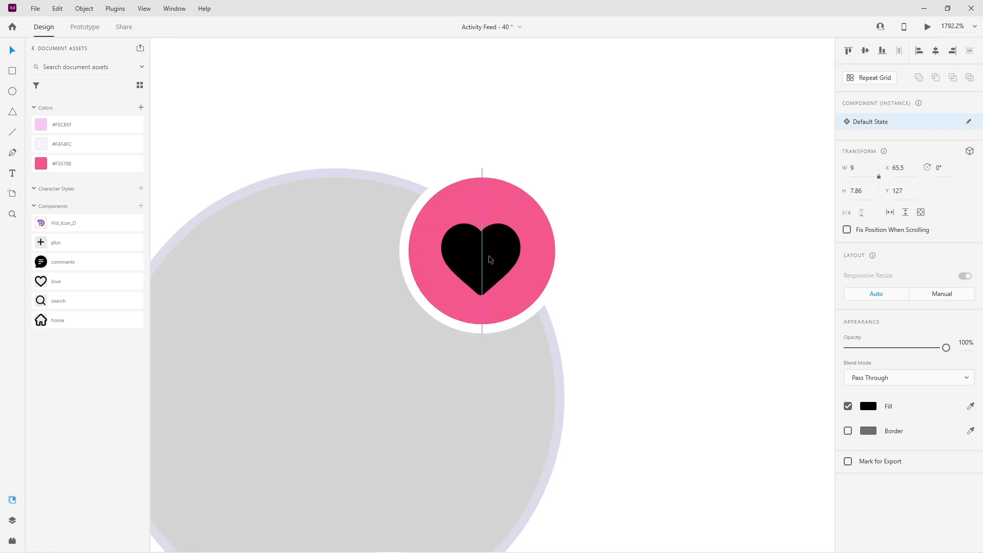
# Change the heart icon's fill colour to white.
pyautogui.click(867, 406)
pyautogui.moveTo(711, 372); pyautogui.dragTo(713, 344)
pyautogui.click(610, 331)
pyautogui.scroll(-10, 476, 355)
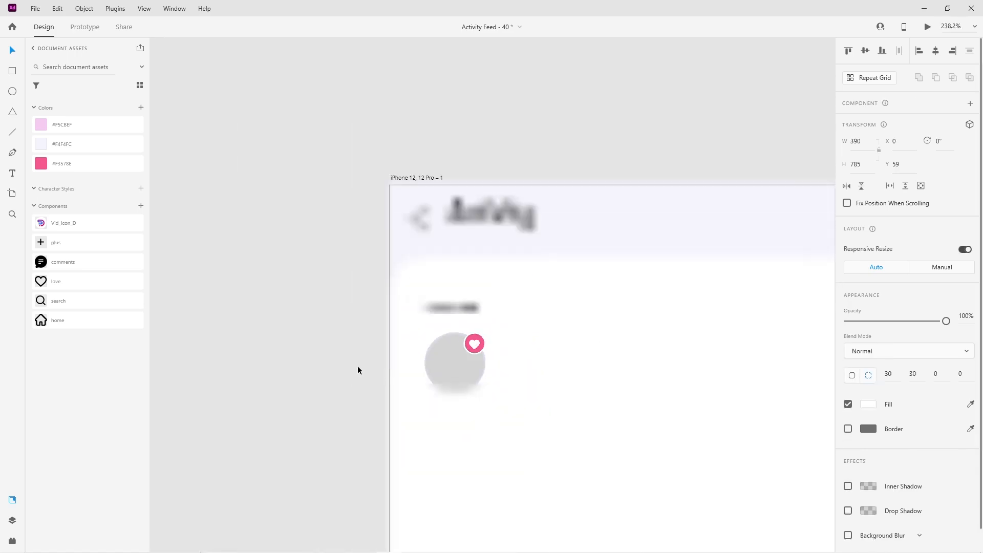
# Examine how the heart sits inside the pink badge on the avatar, close up and at full size.
pyautogui.click(385, 369)
pyautogui.scroll(-3, 385, 371)
pyautogui.moveTo(492, 434); pyautogui.dragTo(470, 391)
pyautogui.scroll(15, 437, 315)
pyautogui.scroll(2, 312, 321)
pyautogui.click(315, 324)
pyautogui.moveTo(410, 403); pyautogui.dragTo(403, 398)
pyautogui.scroll(-10, 404, 398)
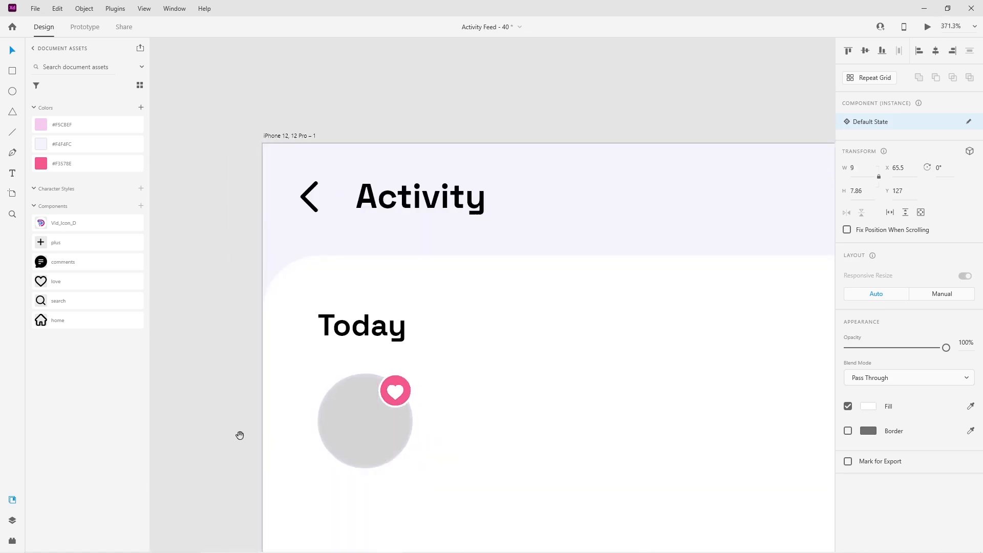
# Duplicate the Today heading to the right of the avatar at X 96, Y 127 and replace its text with a sample first name.
pyautogui.moveTo(239, 436); pyautogui.dragTo(226, 367)
pyautogui.click(437, 423)
pyautogui.moveTo(439, 426); pyautogui.dragTo(349, 332)
pyautogui.moveTo(302, 177); pyautogui.dragTo(429, 252)
pyautogui.doubleClick(387, 240)
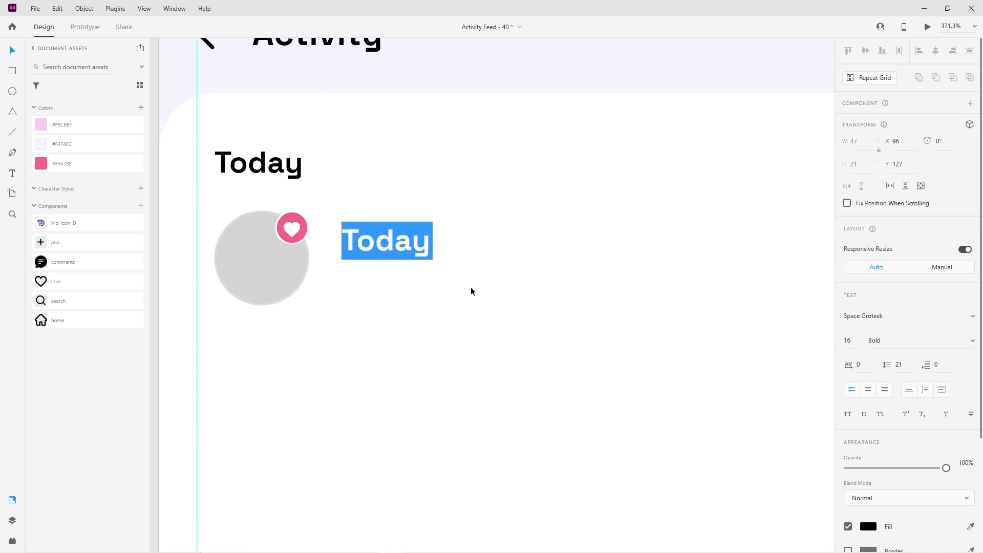
pyautogui.write('Sebasitian')
pyautogui.press('Escape')
# Duplicate the name text directly below itself at Y 152 and change the copy to "Liked your photo. 47 m".
pyautogui.moveTo(428, 259); pyautogui.dragTo(416, 295)
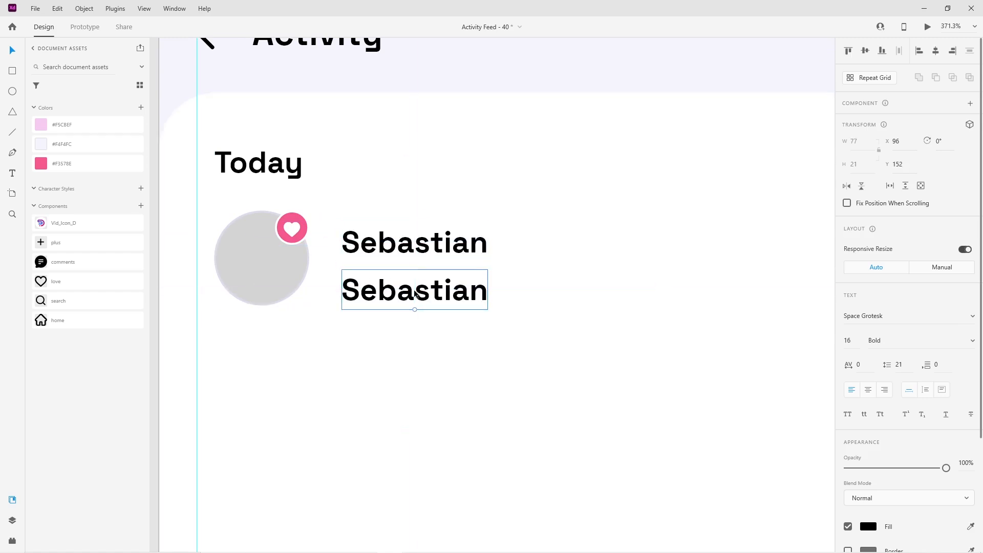
pyautogui.doubleClick(417, 295)
pyautogui.write('Liked your ')
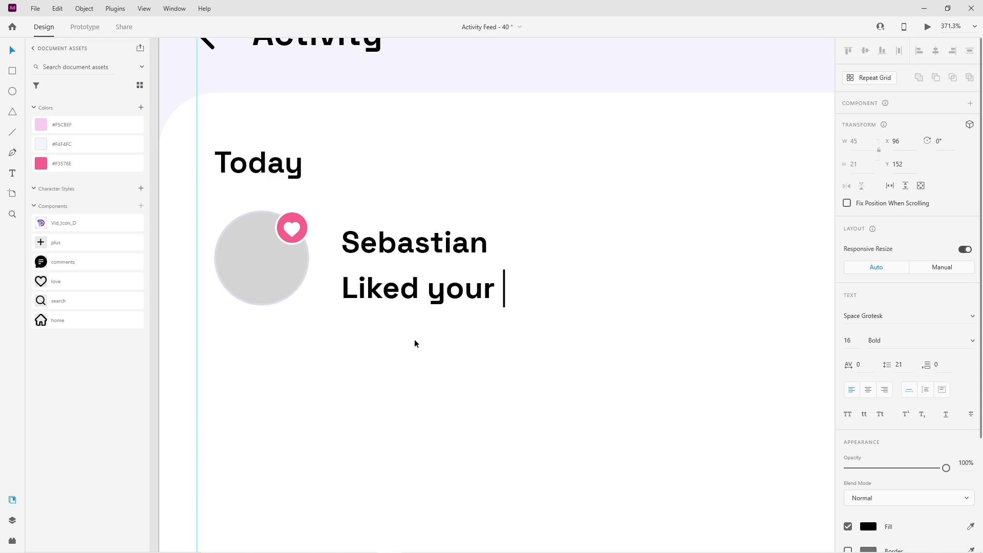
pyautogui.write('photo.  47 m')
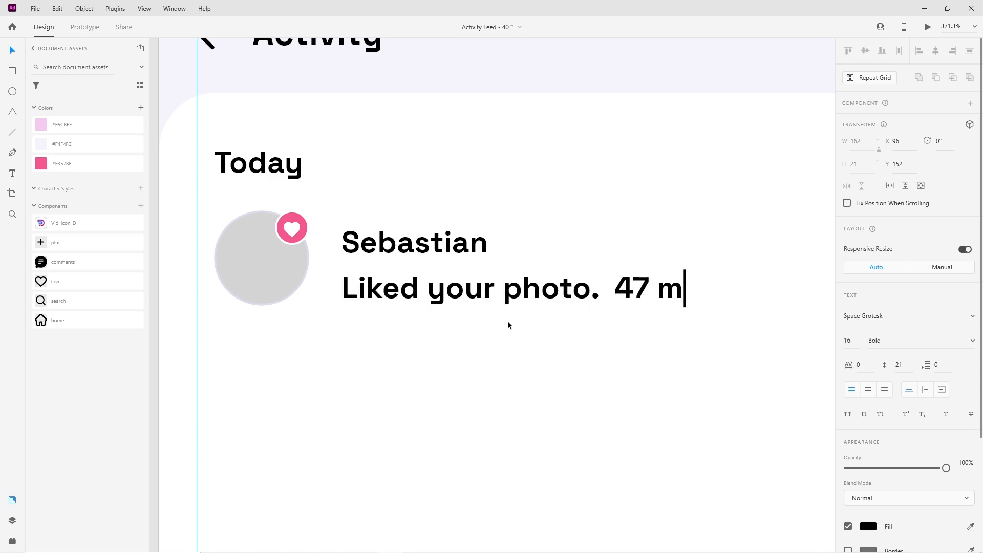
pyautogui.press('Escape')
# Set the "Liked your photo. 47 m" line to Regular weight at size 12 and move it up to Y 148.
pyautogui.click(973, 347)
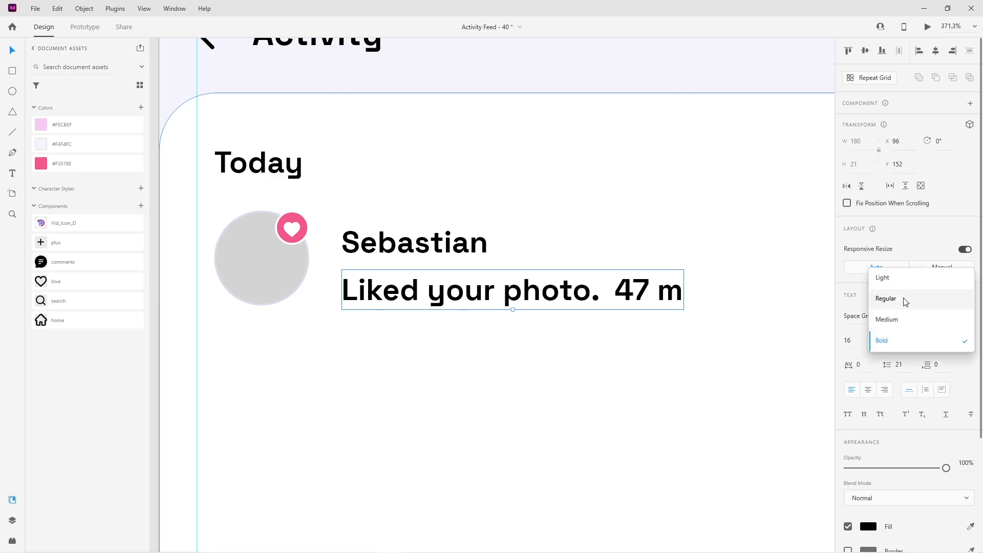
pyautogui.click(901, 300)
pyautogui.click(859, 339)
pyautogui.write('16')
pyautogui.press('Return')
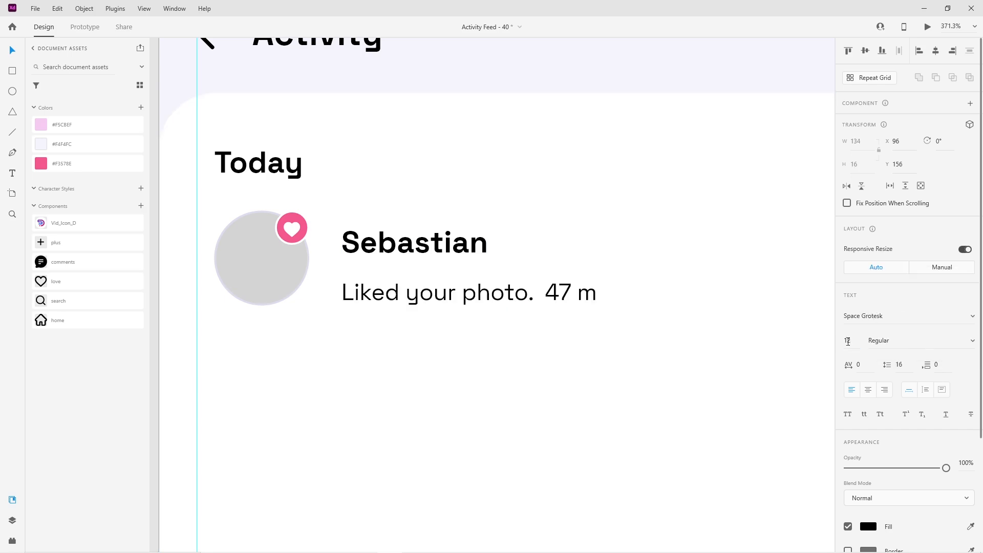
# Reduce the font size of the bold name text above the activity line.
pyautogui.click(427, 247)
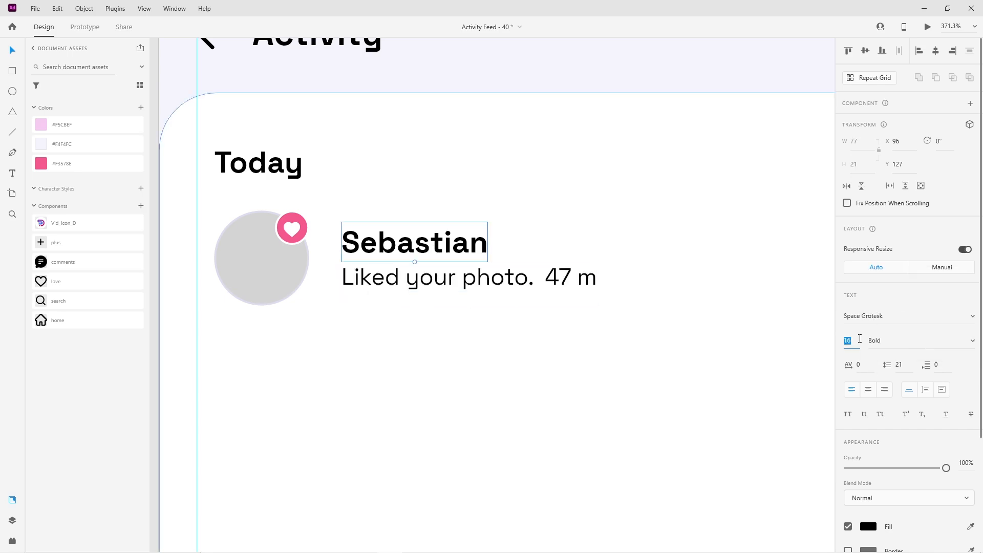
pyautogui.click(476, 359)
# Recolour only the "47 m" part of the activity line to a mid grey.
pyautogui.click(461, 287)
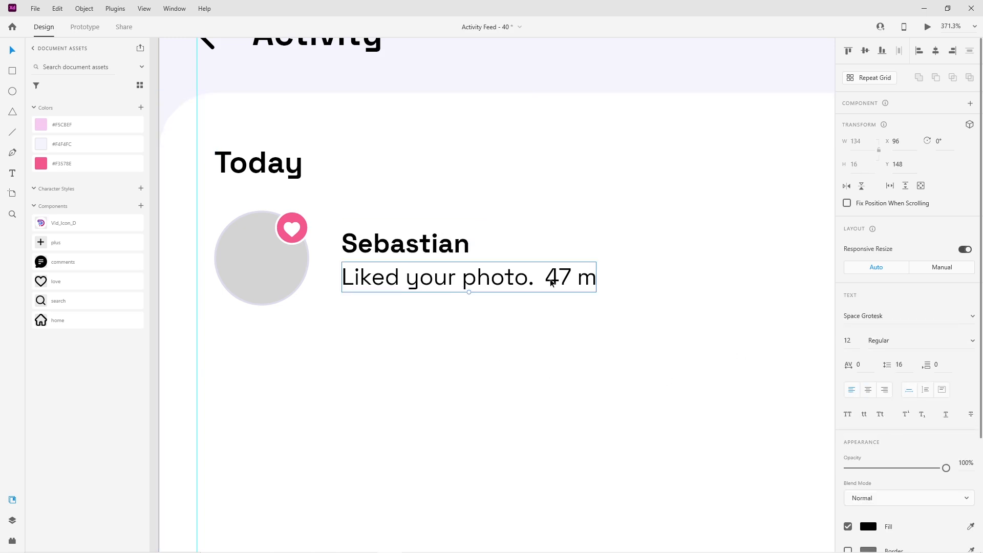
pyautogui.doubleClick(545, 277)
pyautogui.moveTo(544, 277); pyautogui.dragTo(604, 277)
pyautogui.click(868, 527)
pyautogui.moveTo(731, 446)
pyautogui.mouseDown()
pyautogui.moveTo(721, 431)
pyautogui.moveTo(726, 443)
pyautogui.mouseUp()
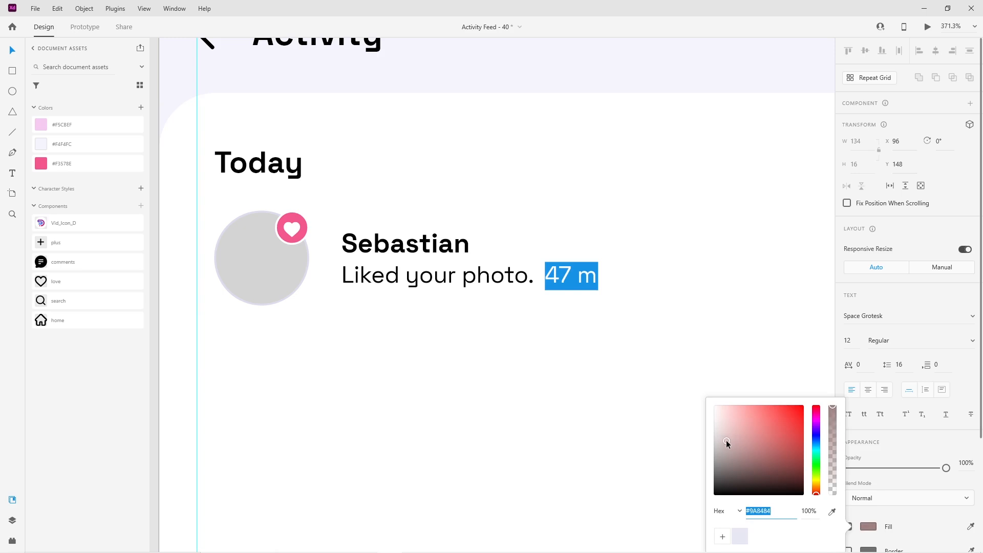
pyautogui.press('Escape')
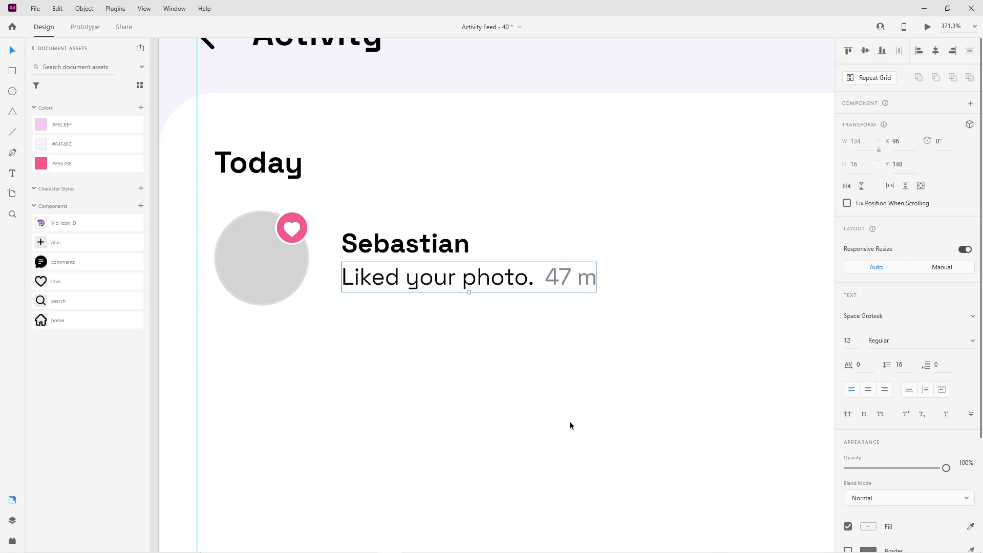
# Move the "Liked your photo." line slightly up so it sits closer beneath the name.
pyautogui.click(296, 359)
pyautogui.scroll(-3, 296, 358)
pyautogui.click(428, 316)
pyautogui.scroll(2, 429, 317)
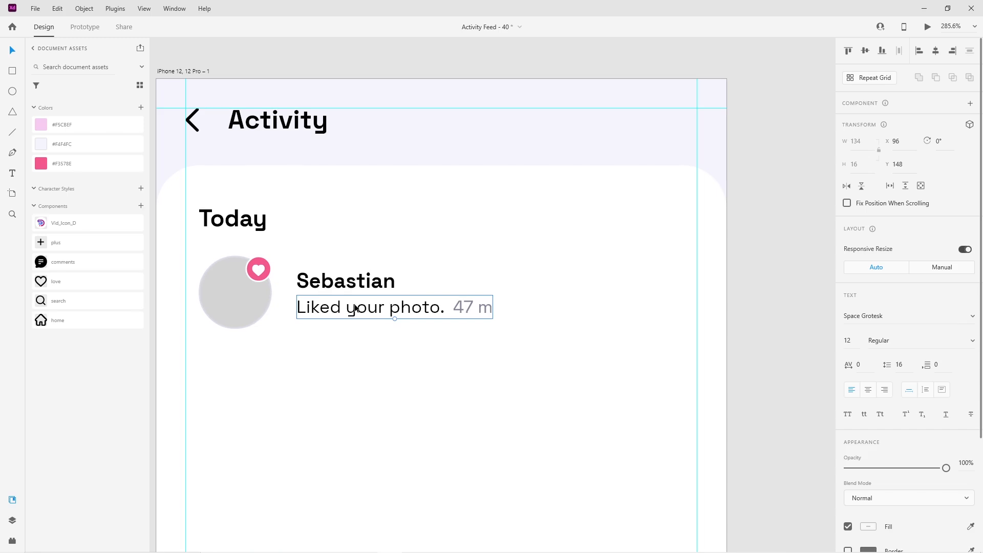
pyautogui.keyDown('shift'); pyautogui.click(344, 288); pyautogui.keyUp('shift')
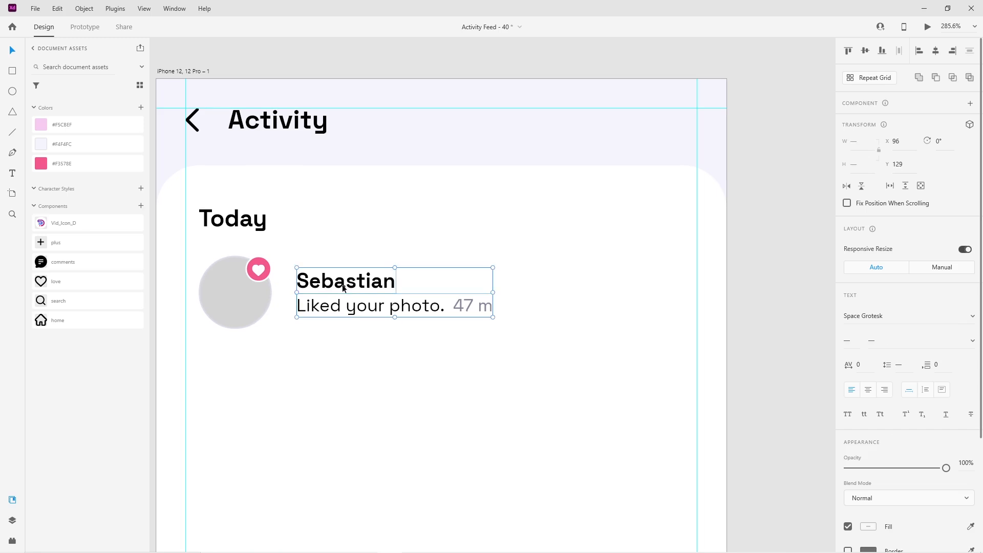
pyautogui.keyDown('shift'); pyautogui.click(269, 294); pyautogui.keyUp('shift')
pyautogui.click(750, 277)
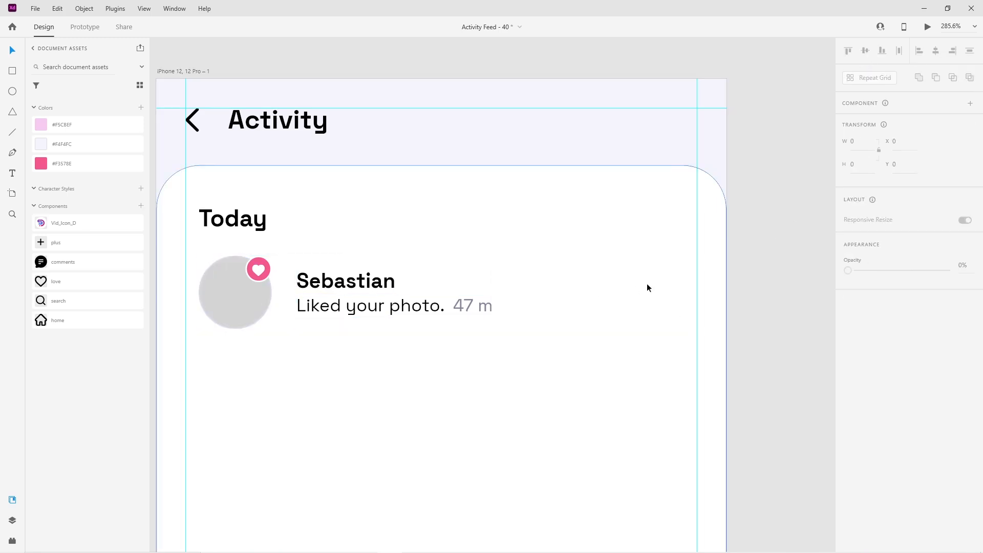
# Draw a square at the right end of the activity row, sized 50 by 50 and positioned at X 311, Y 121.
pyautogui.click(18, 70)
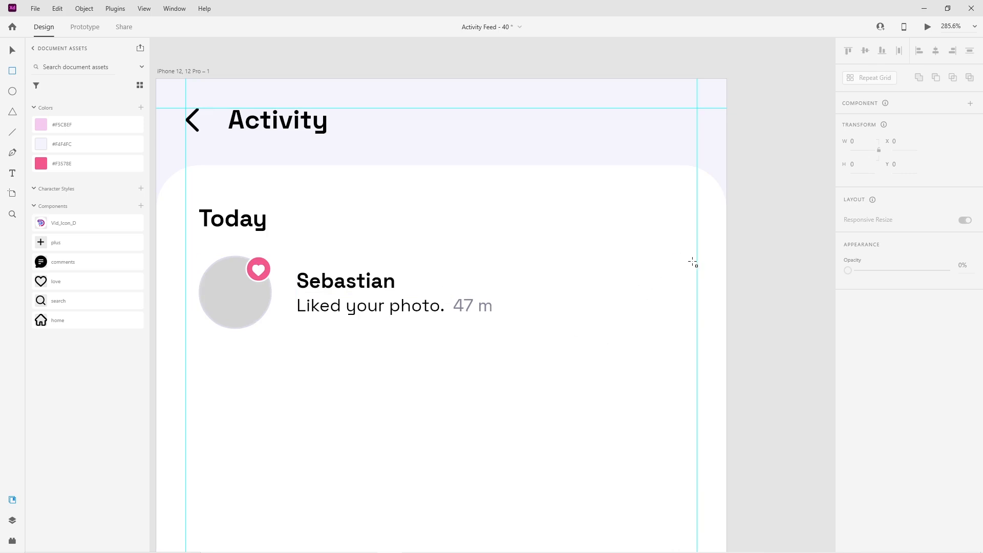
pyautogui.moveTo(691, 262); pyautogui.dragTo(658, 296)
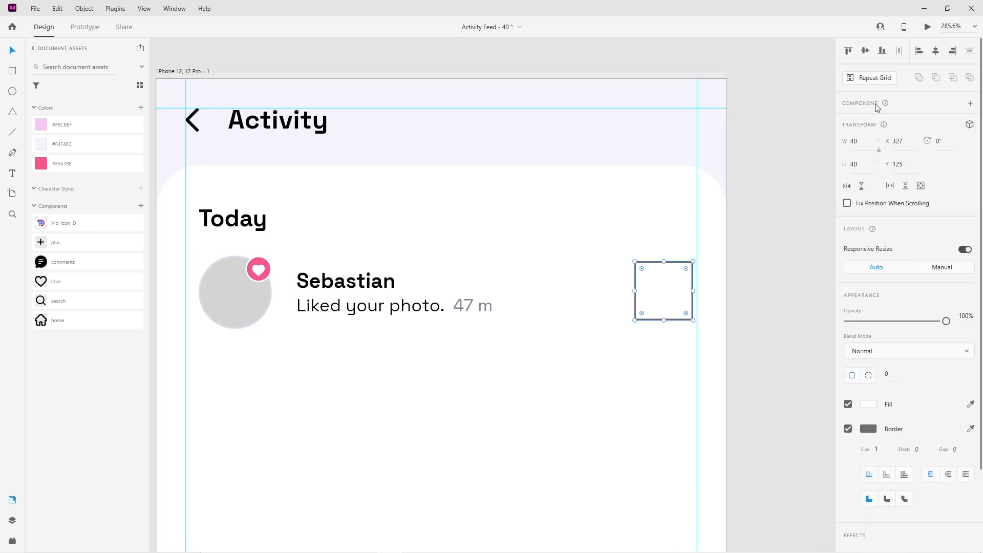
pyautogui.click(863, 145)
pyautogui.write('50')
pyautogui.press('Return')
pyautogui.moveTo(674, 293)
pyautogui.mouseDown()
pyautogui.moveTo(649, 293)
pyautogui.moveTo(671, 291)
pyautogui.mouseUp()
pyautogui.hotkey('shift', 'Left')
pyautogui.press('Right')
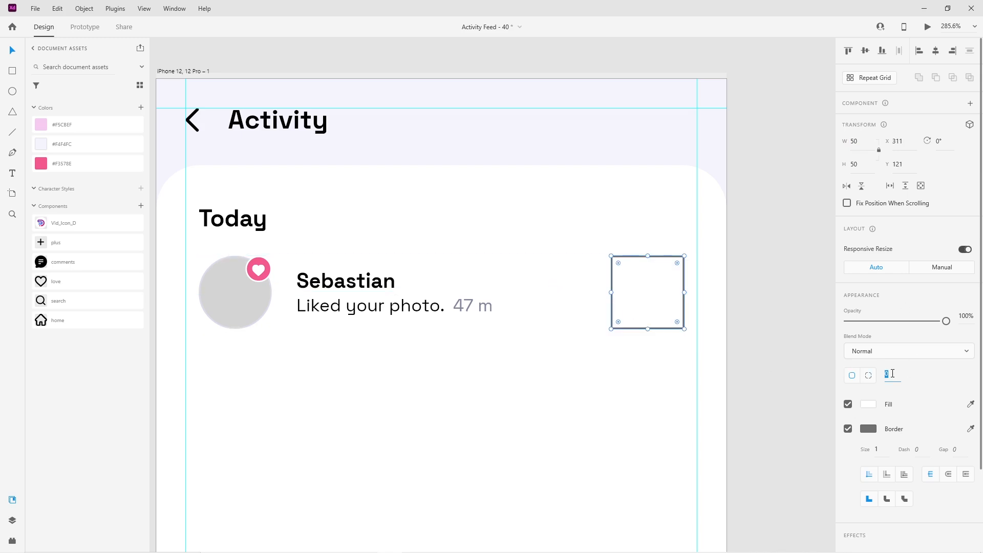
# Round the square's corners to 5 and match its border colour to the avatar's lavender border.
pyautogui.press('Return')
pyautogui.scroll(10, 243, 308)
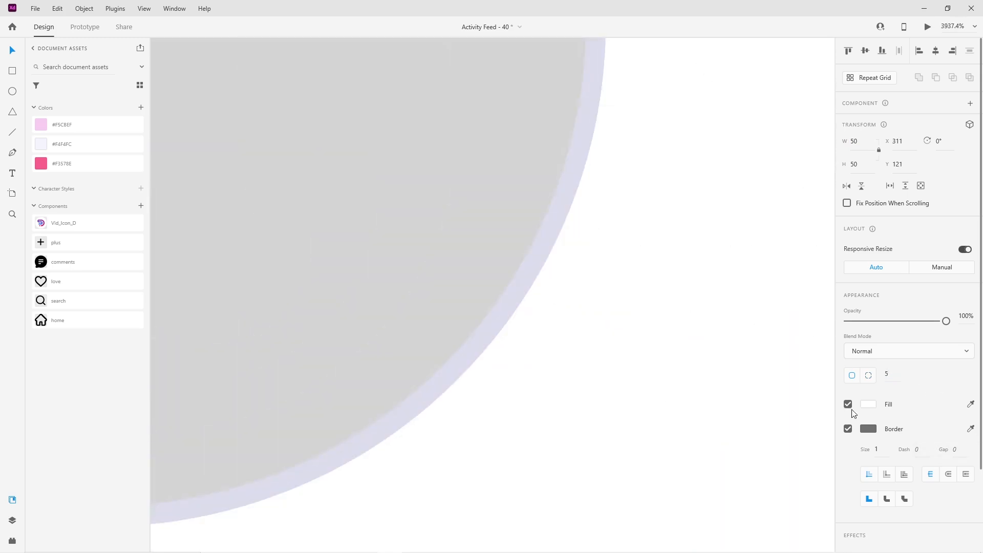
pyautogui.scroll(-10, 465, 342)
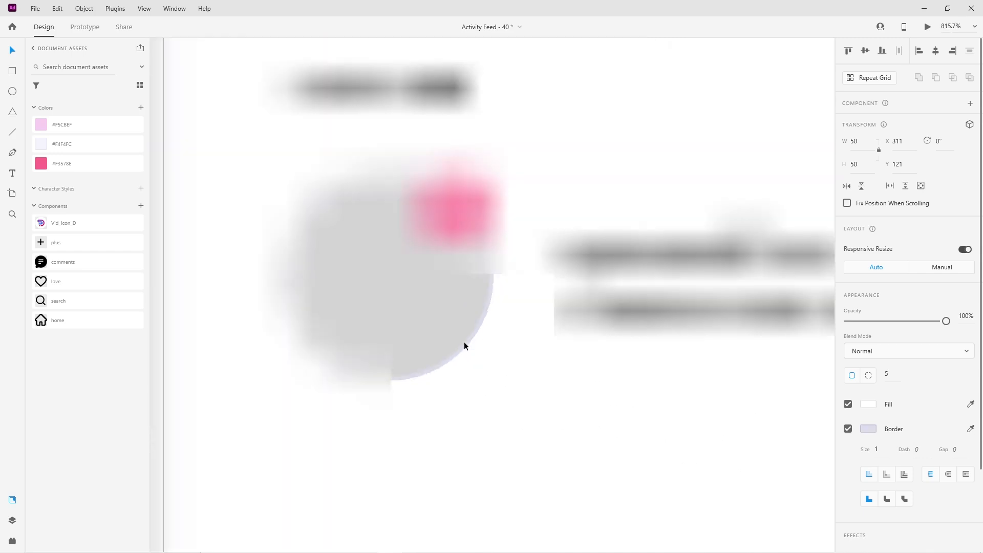
# Set the border colour of both the avatar circle and the thumbnail square to #E4E4EE.
pyautogui.click(589, 381)
pyautogui.scroll(-3, 579, 381)
pyautogui.scroll(2, 549, 358)
pyautogui.click(673, 328)
pyautogui.keyDown('shift'); pyautogui.click(360, 317); pyautogui.keyUp('shift')
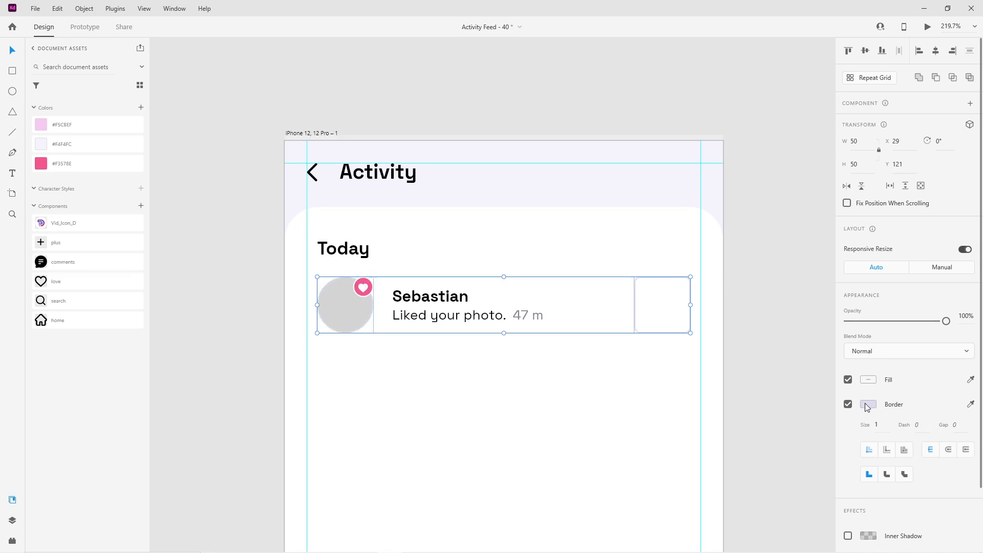
pyautogui.click(868, 404)
pyautogui.moveTo(720, 342); pyautogui.dragTo(717, 340)
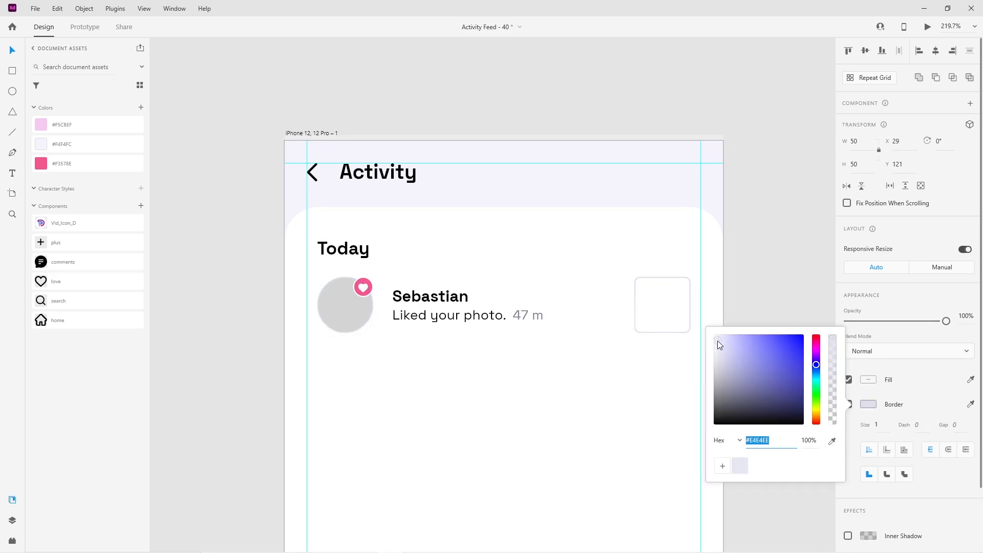
pyautogui.click(778, 250)
pyautogui.moveTo(627, 363); pyautogui.dragTo(636, 359)
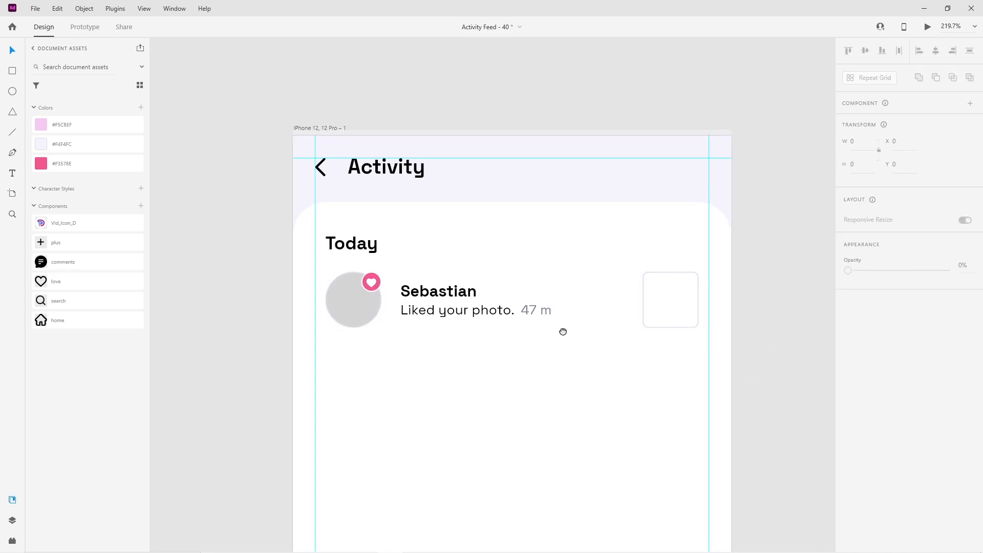
pyautogui.moveTo(563, 332); pyautogui.dragTo(563, 321)
pyautogui.click(653, 282)
pyautogui.keyDown('shift'); pyautogui.click(410, 298); pyautogui.keyUp('shift')
pyautogui.hotkey('ctrl', 'g')
pyautogui.moveTo(477, 371); pyautogui.dragTo(483, 290)
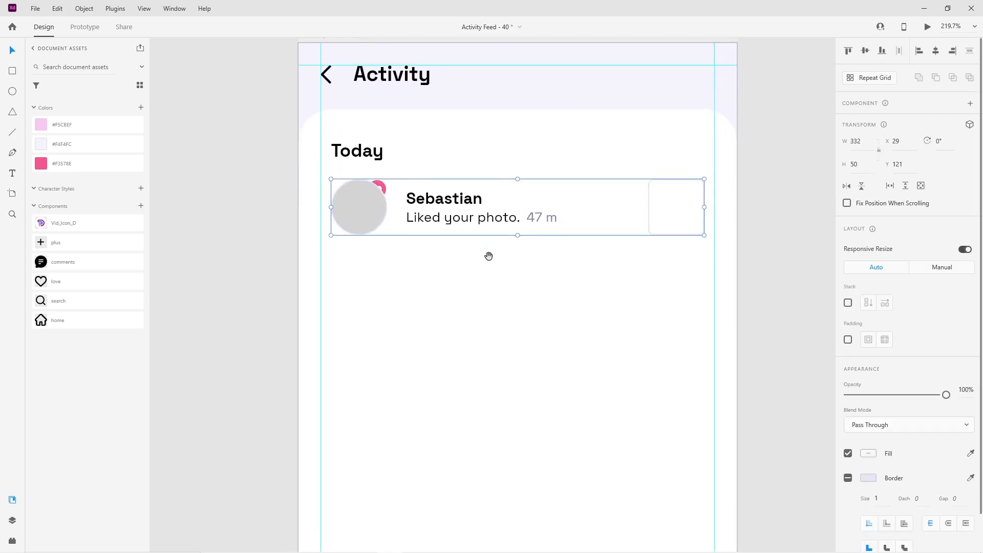
pyautogui.hotkey('ctrl', 'z')
# Group the row's avatar, heart badge, name and activity text, and thumbnail square.
pyautogui.keyDown('shift'); pyautogui.click(379, 190); pyautogui.keyUp('shift')
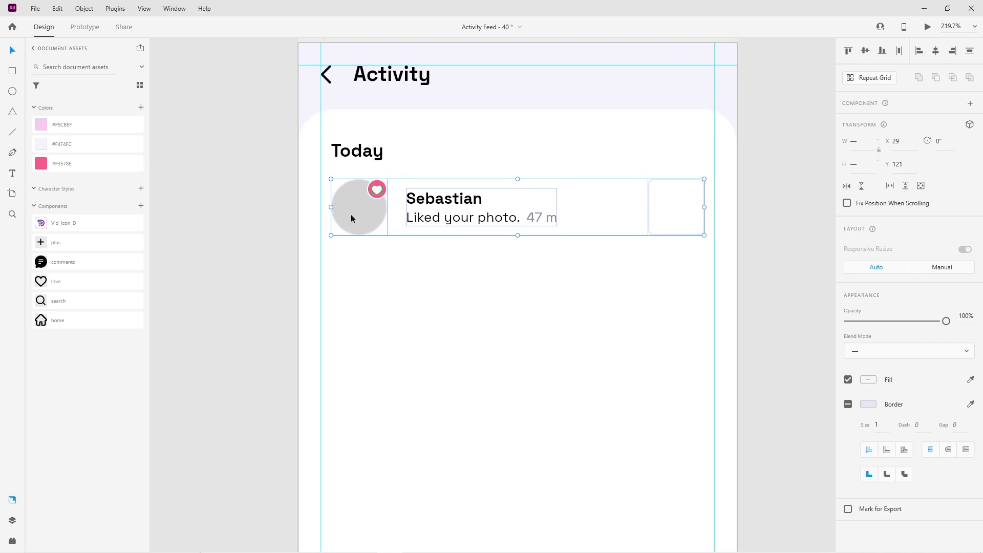
pyautogui.click(373, 190)
pyautogui.scroll(5, 376, 185)
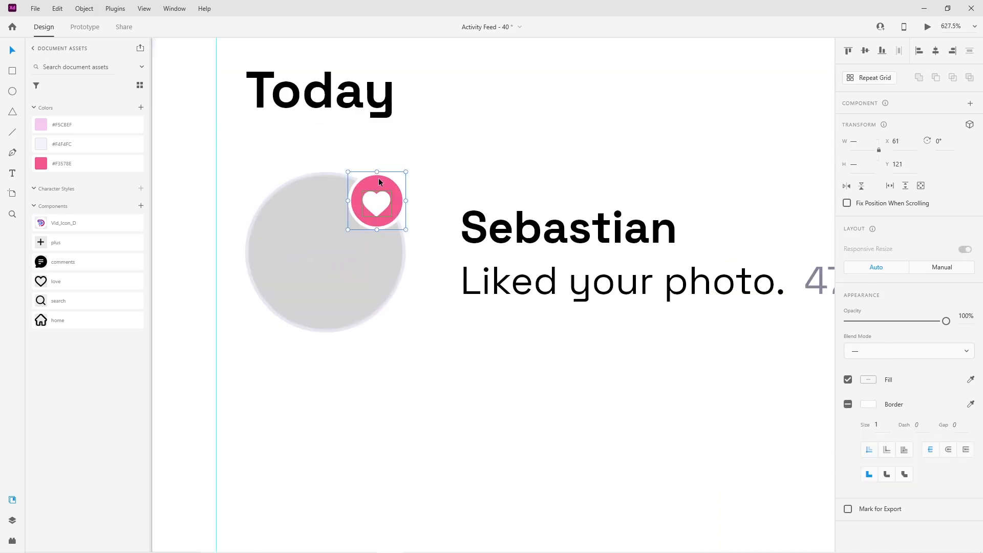
pyautogui.scroll(-6, 368, 258)
pyautogui.keyDown('shift'); pyautogui.click(367, 274); pyautogui.keyUp('shift')
pyautogui.keyDown('shift'); pyautogui.click(409, 269); pyautogui.keyUp('shift')
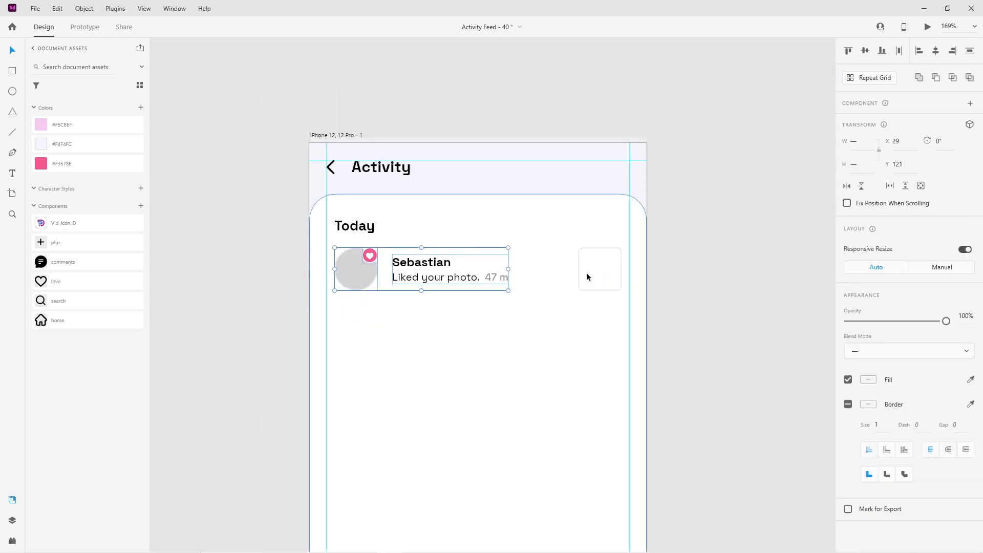
pyautogui.keyDown('shift'); pyautogui.click(579, 274); pyautogui.keyUp('shift')
pyautogui.hotkey('ctrl', 'g')
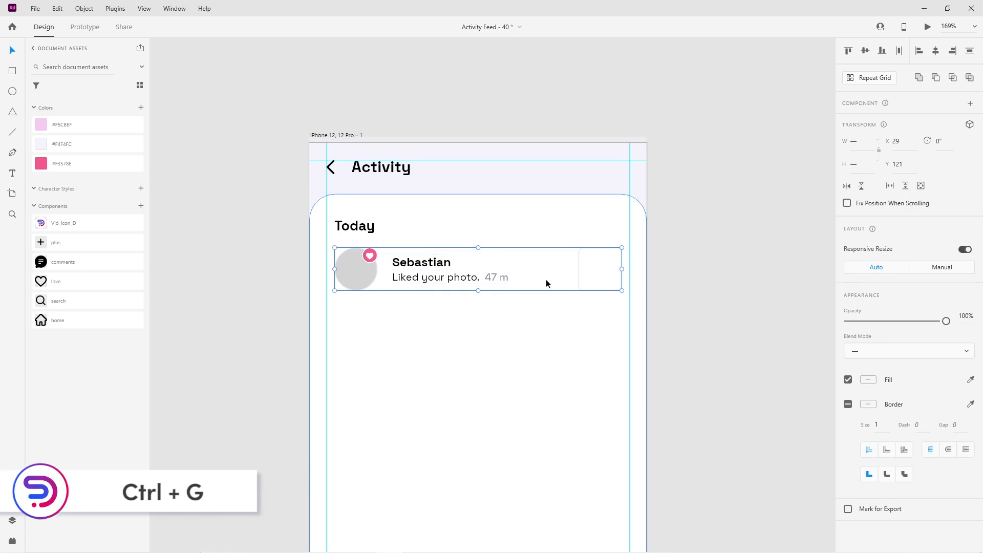
# Turn the grouped row into a Repeat Grid of three rows and widen the vertical gap between them.
pyautogui.click(856, 78)
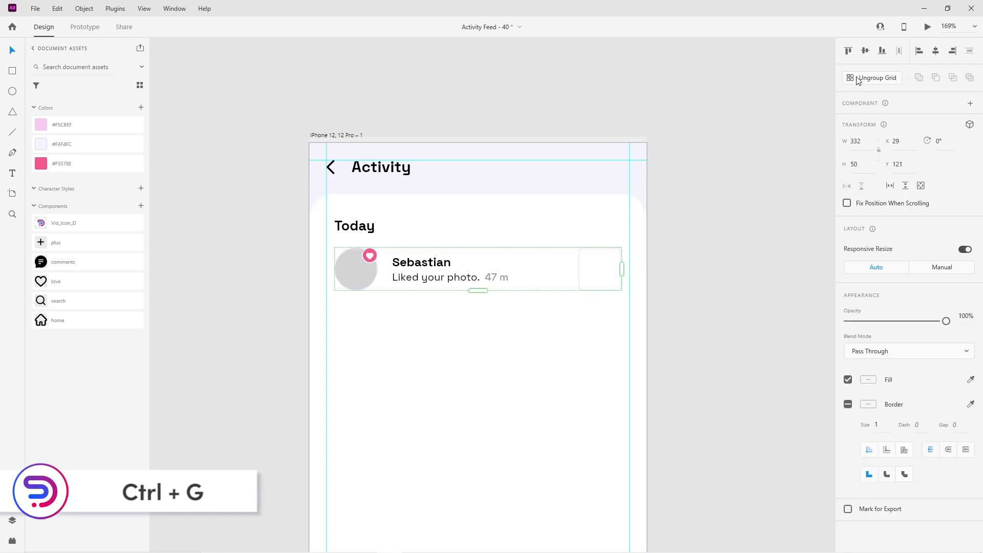
pyautogui.moveTo(478, 291); pyautogui.dragTo(485, 423)
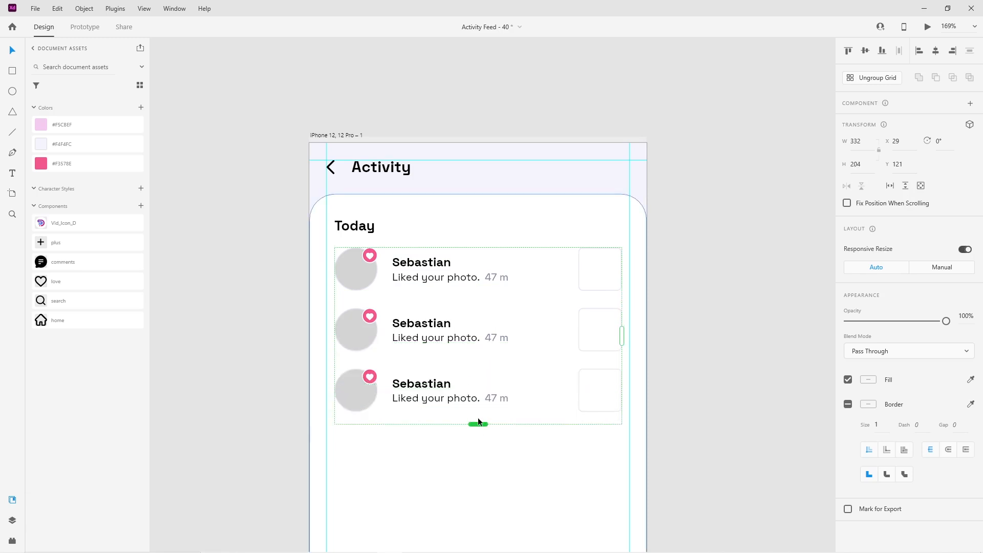
pyautogui.moveTo(466, 363); pyautogui.dragTo(469, 385)
pyautogui.click(373, 468)
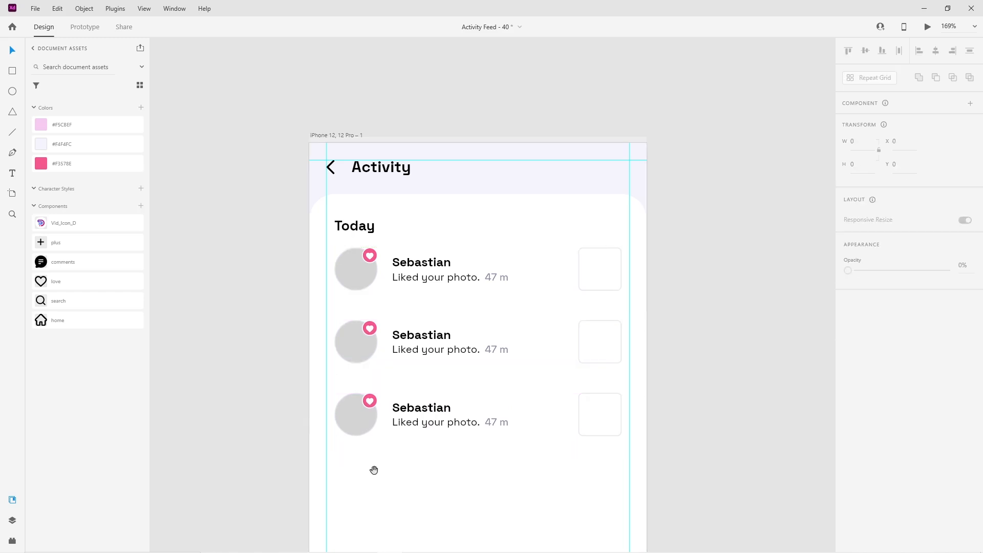
# Duplicate the Today heading below the third row and change the copy's text to "This Week".
pyautogui.scroll(-3, 384, 329)
pyautogui.scroll(-1, 385, 332)
pyautogui.scroll(-4, 385, 332)
pyautogui.moveTo(363, 155); pyautogui.dragTo(368, 305)
pyautogui.press('Escape')
pyautogui.click(578, 383)
# Duplicate the row grid beneath the This Week heading at Y 404 and extend the copy to five rows.
pyautogui.moveTo(573, 360); pyautogui.dragTo(578, 338)
pyautogui.moveTo(381, 152); pyautogui.dragTo(396, 296)
pyautogui.moveTo(445, 408); pyautogui.dragTo(455, 491)
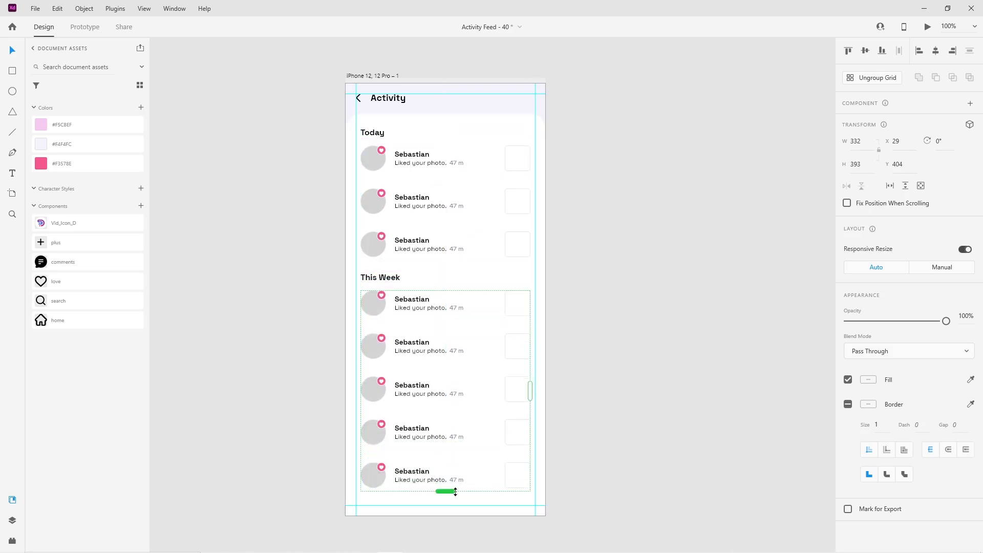
pyautogui.click(618, 446)
pyautogui.moveTo(614, 450); pyautogui.dragTo(611, 435)
# Fill the three Today avatars with three portrait photos from the Activity Feed - 40 folder in File Explorer.
pyautogui.scroll(2, 428, 262)
pyautogui.scroll(4, 410, 248)
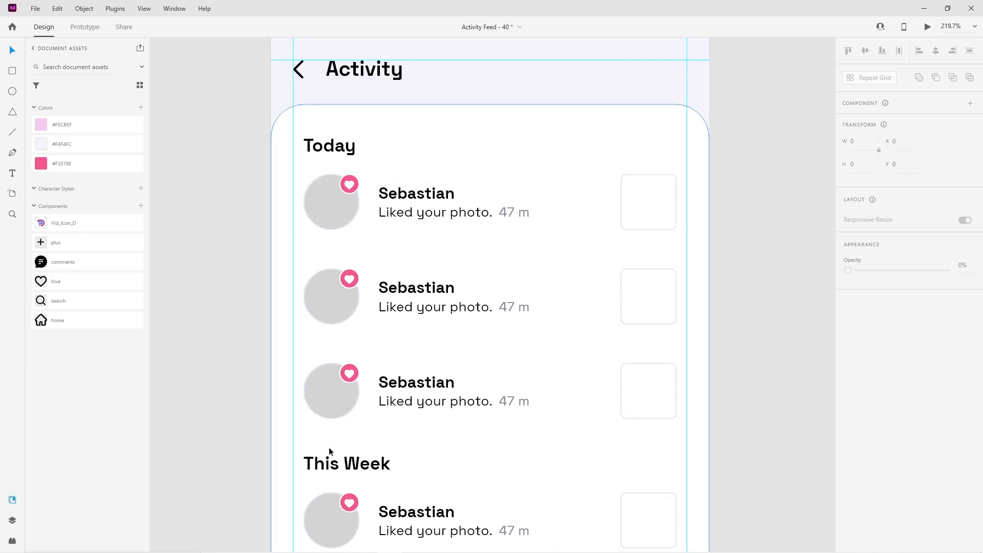
pyautogui.moveTo(265, 548)
pyautogui.click(208, 499)
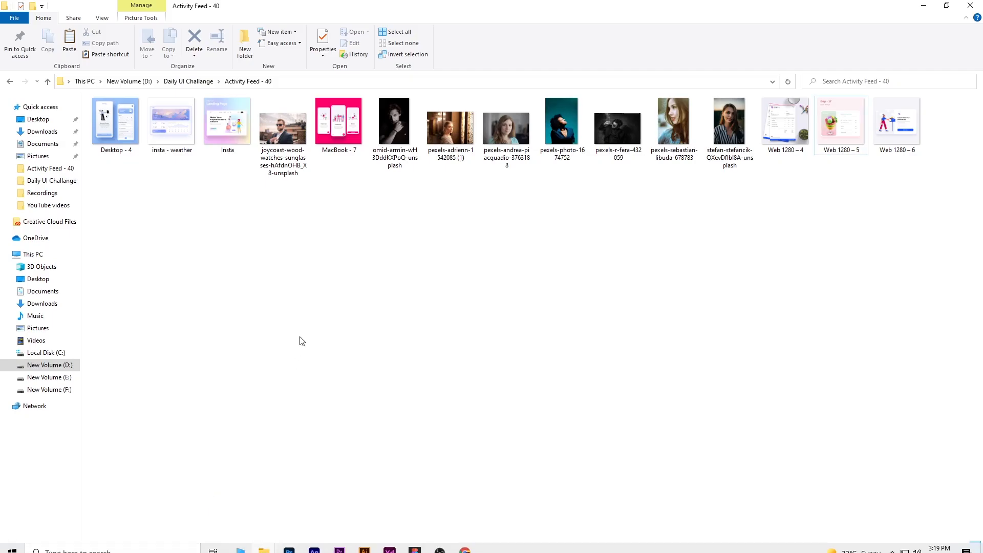
pyautogui.click(395, 131)
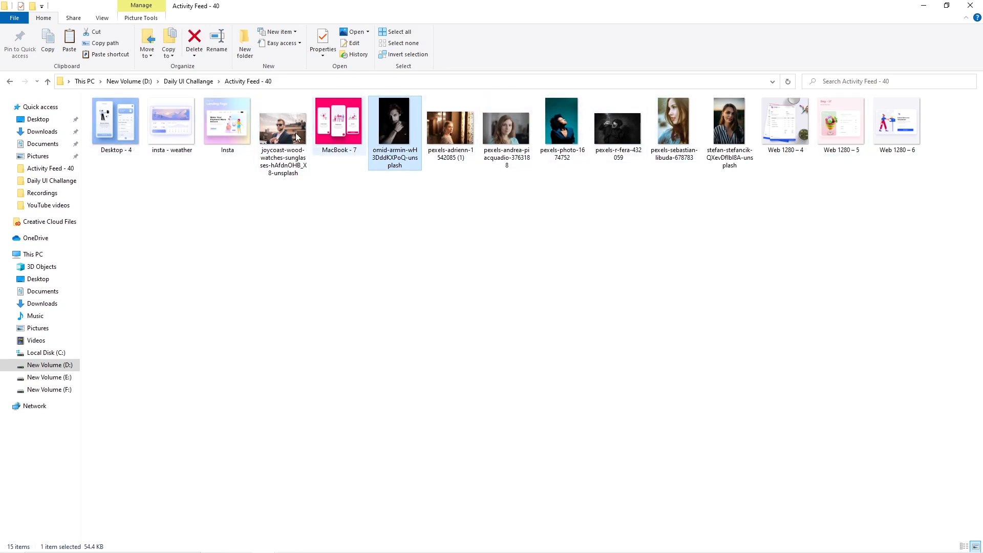
pyautogui.keyDown('ctrl'); pyautogui.click(441, 115); pyautogui.keyUp('ctrl')
pyautogui.keyDown('ctrl'); pyautogui.click(554, 124); pyautogui.keyUp('ctrl')
pyautogui.moveTo(556, 156); pyautogui.dragTo(330, 397)
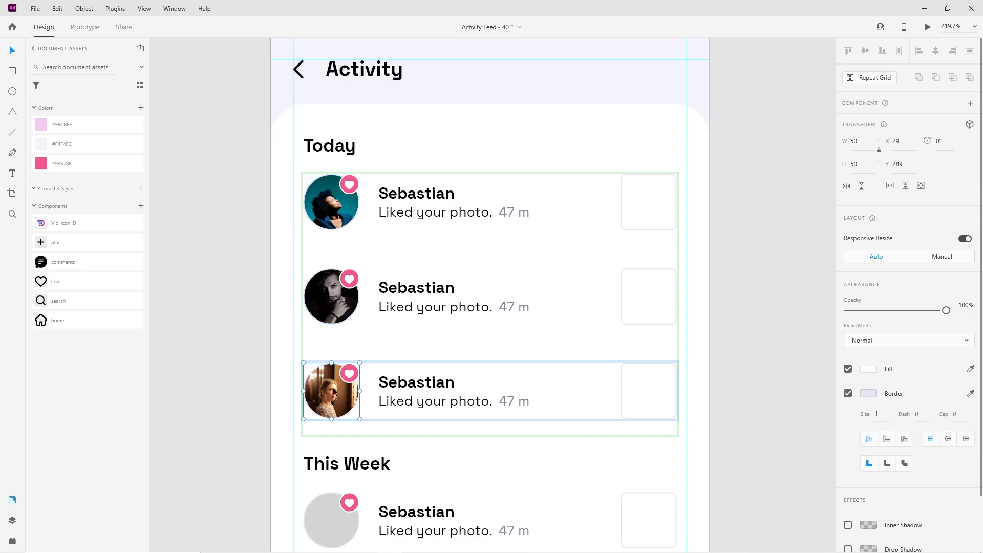
pyautogui.click(239, 302)
# Fill the three Today thumbnails with the Web 1280 – 6, Desktop - 4 and insta - weather images from the Activity Feed - 40 folder.
pyautogui.moveTo(239, 264); pyautogui.dragTo(209, 272)
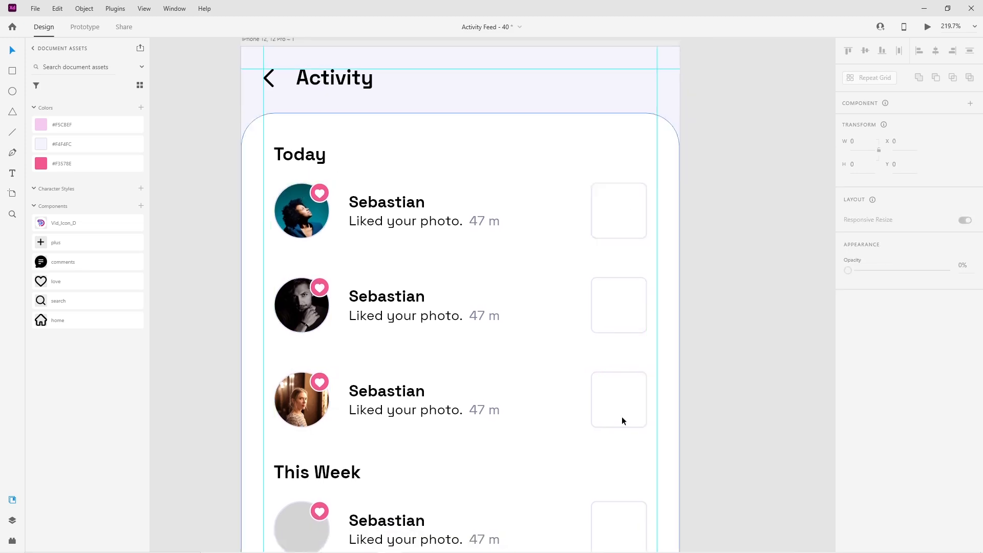
pyautogui.moveTo(261, 534)
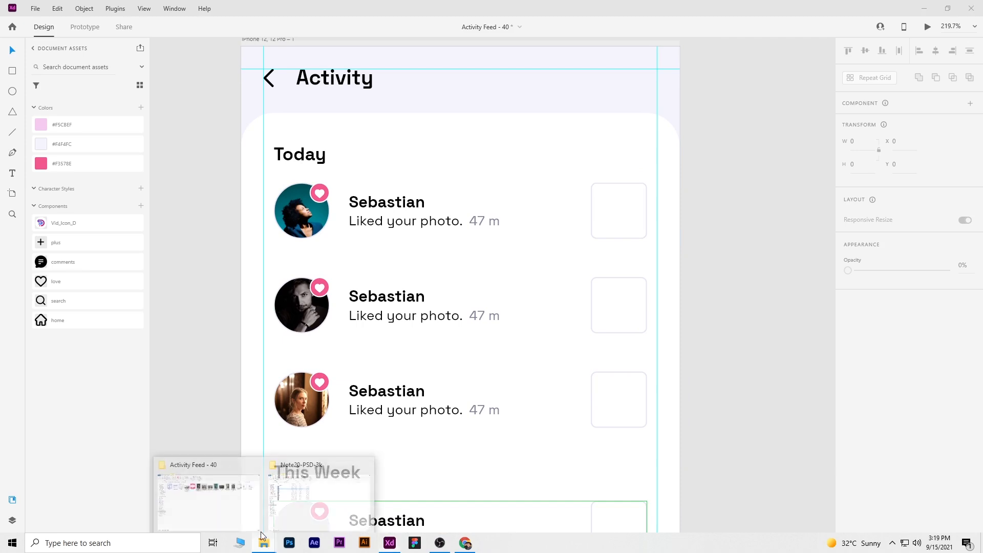
pyautogui.click(215, 496)
pyautogui.keyDown('ctrl'); pyautogui.click(118, 131); pyautogui.keyUp('ctrl')
pyautogui.keyDown('ctrl'); pyautogui.click(895, 126); pyautogui.keyUp('ctrl')
pyautogui.moveTo(896, 125); pyautogui.dragTo(619, 214)
# Fill the five This Week avatars with the five remaining portrait photos from the Activity Feed - 40 folder.
pyautogui.scroll(-2, 686, 415)
pyautogui.moveTo(608, 454); pyautogui.dragTo(558, 253)
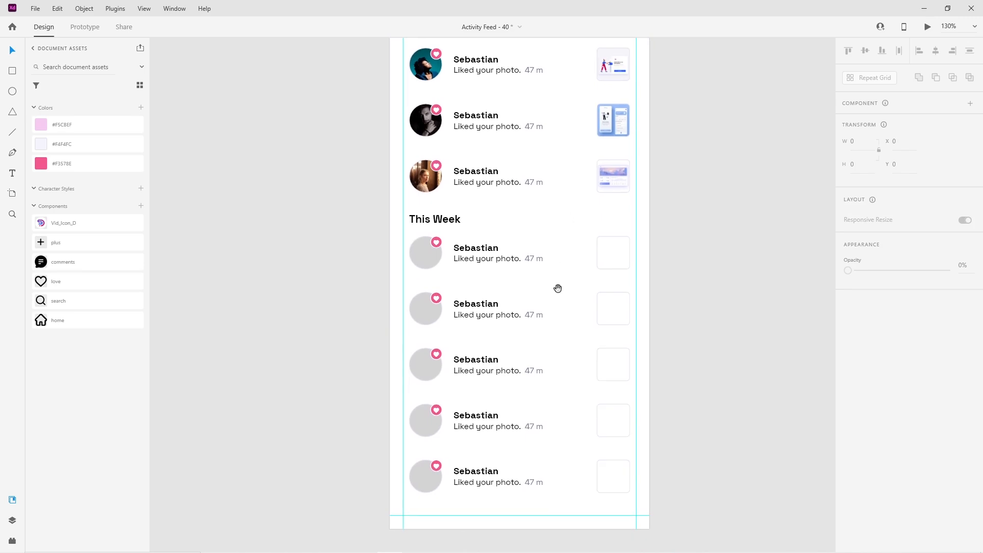
pyautogui.scroll(5, 566, 445)
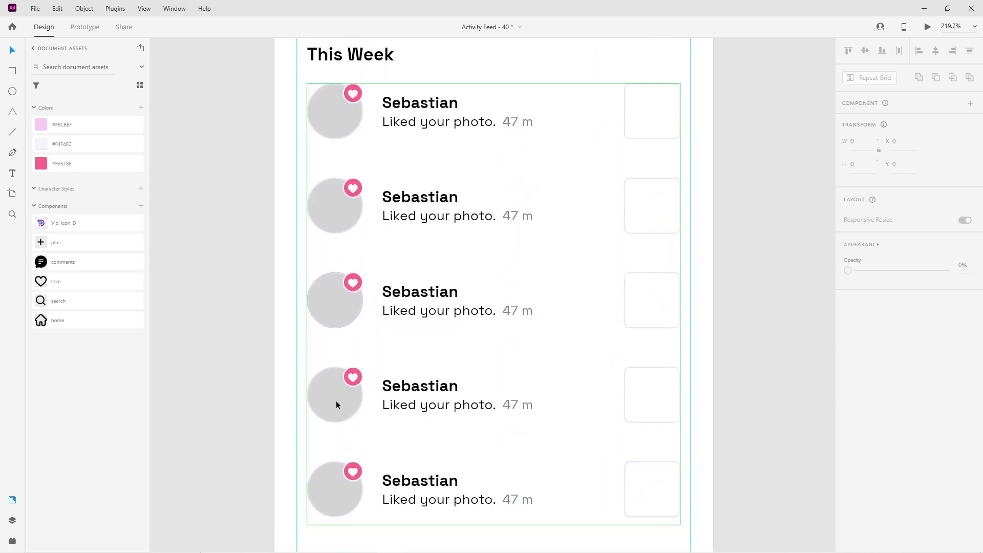
pyautogui.moveTo(263, 542)
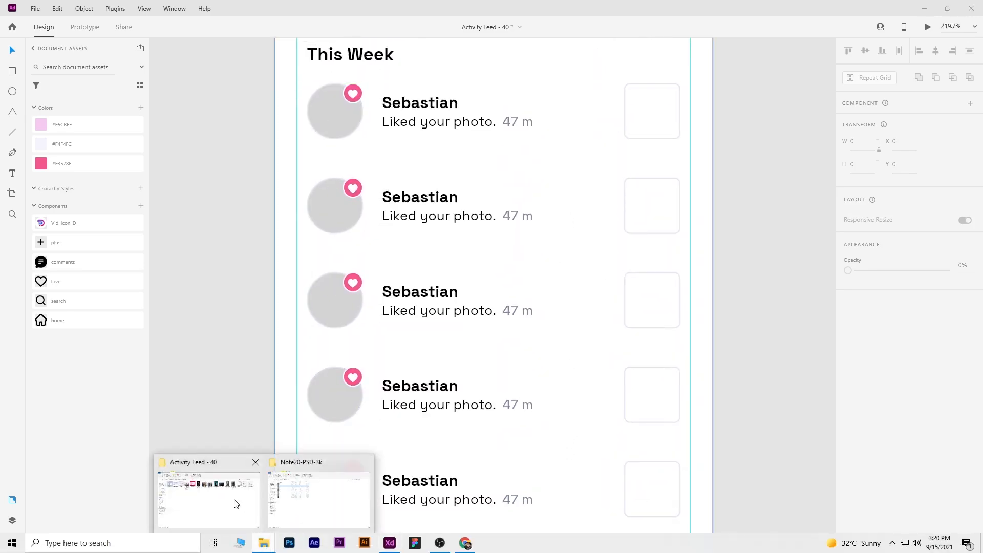
pyautogui.click(235, 502)
pyautogui.click(251, 302)
pyautogui.click(283, 128)
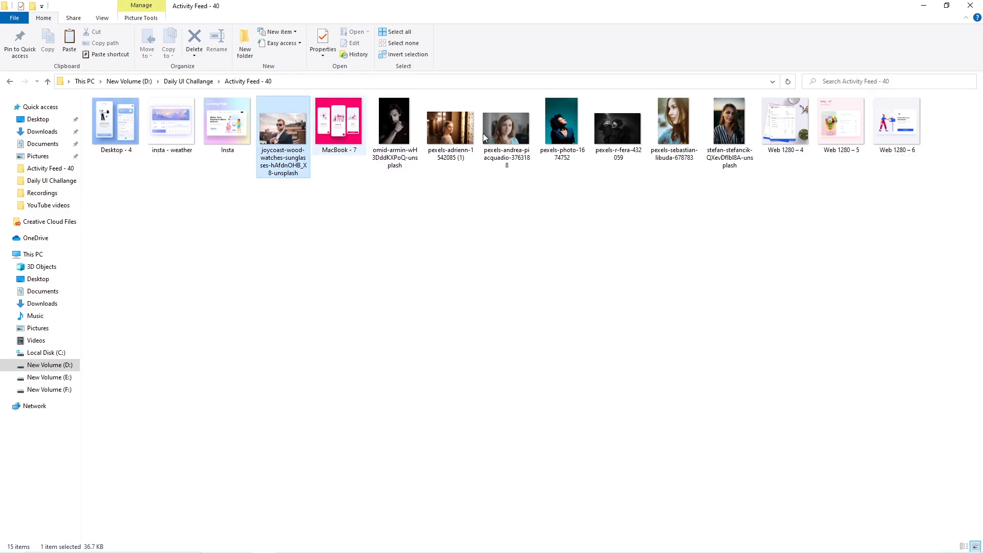
pyautogui.keyDown('ctrl'); pyautogui.click(515, 130); pyautogui.keyUp('ctrl')
pyautogui.keyDown('ctrl'); pyautogui.click(673, 128); pyautogui.keyUp('ctrl')
pyautogui.keyDown('ctrl'); pyautogui.click(729, 131); pyautogui.keyUp('ctrl')
pyautogui.moveTo(617, 123); pyautogui.dragTo(338, 108)
pyautogui.click(238, 198)
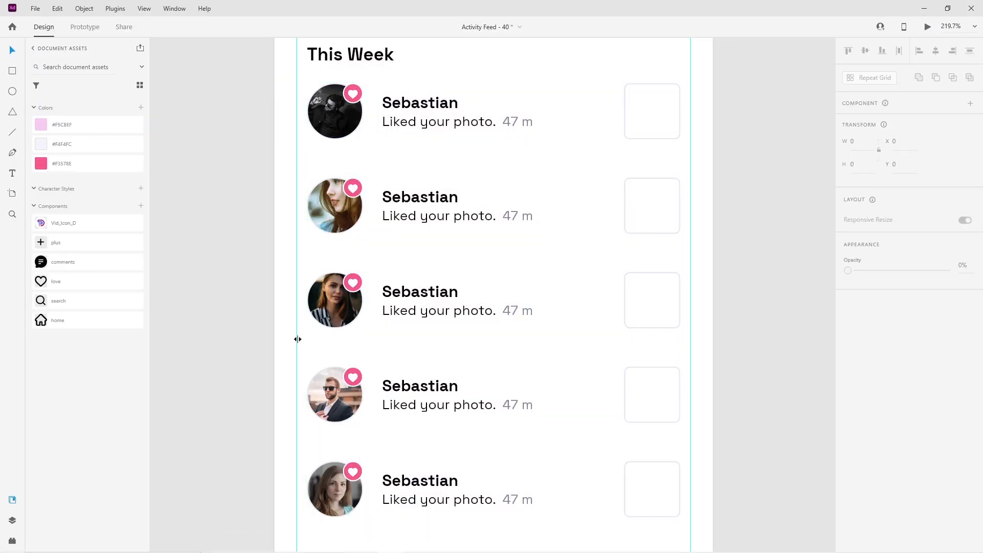
# Fill the This Week thumbnails with the Web 1280 – 4, Web 1280 – 5, Insta and MacBook - 7 images from the project folder.
pyautogui.scroll(-1, 434, 342)
pyautogui.moveTo(540, 303); pyautogui.dragTo(492, 329)
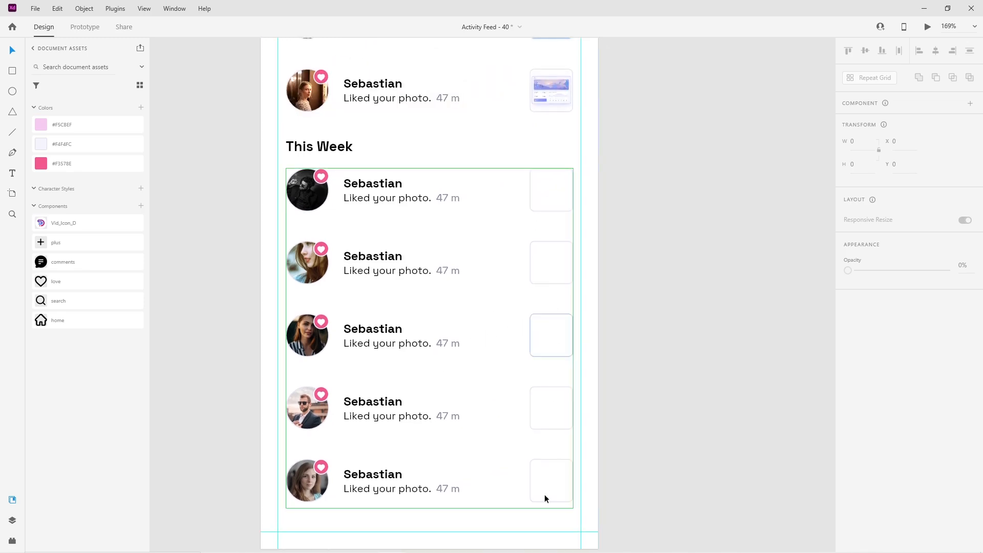
pyautogui.moveTo(271, 544)
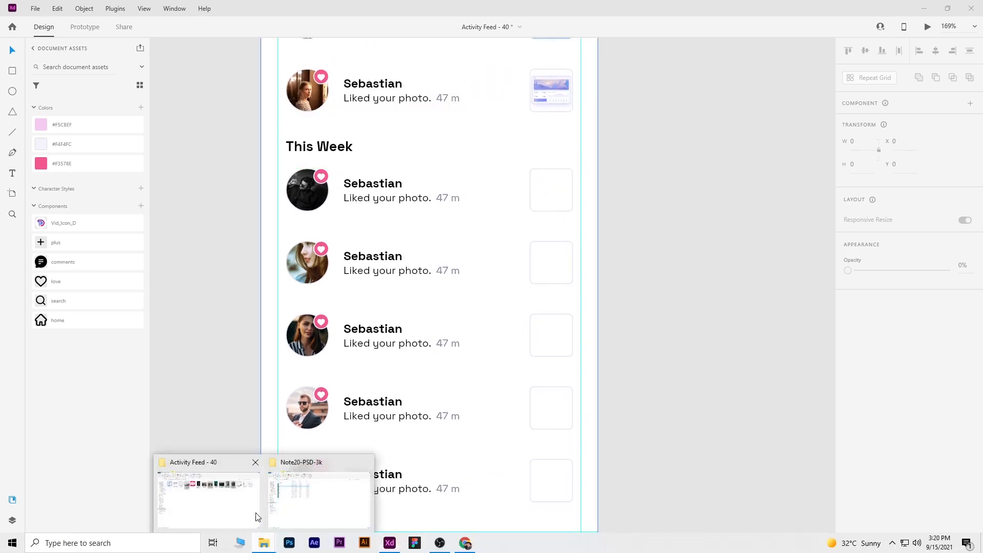
pyautogui.click(228, 494)
pyautogui.click(338, 123)
pyautogui.keyDown('ctrl'); pyautogui.click(227, 122); pyautogui.keyUp('ctrl')
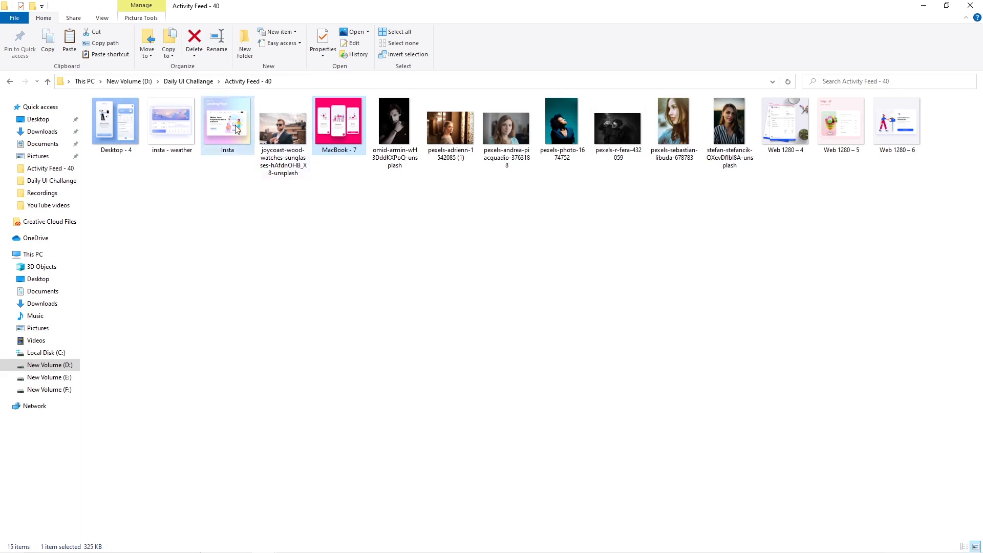
pyautogui.moveTo(788, 134); pyautogui.dragTo(562, 491)
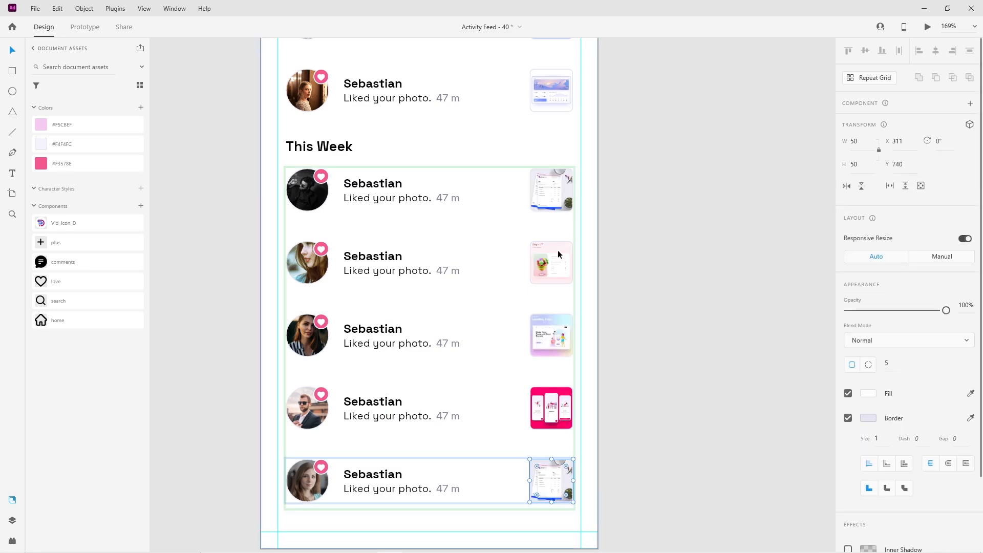
pyautogui.click(647, 370)
# Ungroup the This Week repeat grid into separate rows and delete the first row's thumbnail.
pyautogui.moveTo(561, 341); pyautogui.dragTo(578, 401)
pyautogui.scroll(1, 559, 183)
pyautogui.moveTo(519, 236); pyautogui.dragTo(529, 249)
pyautogui.click(528, 249)
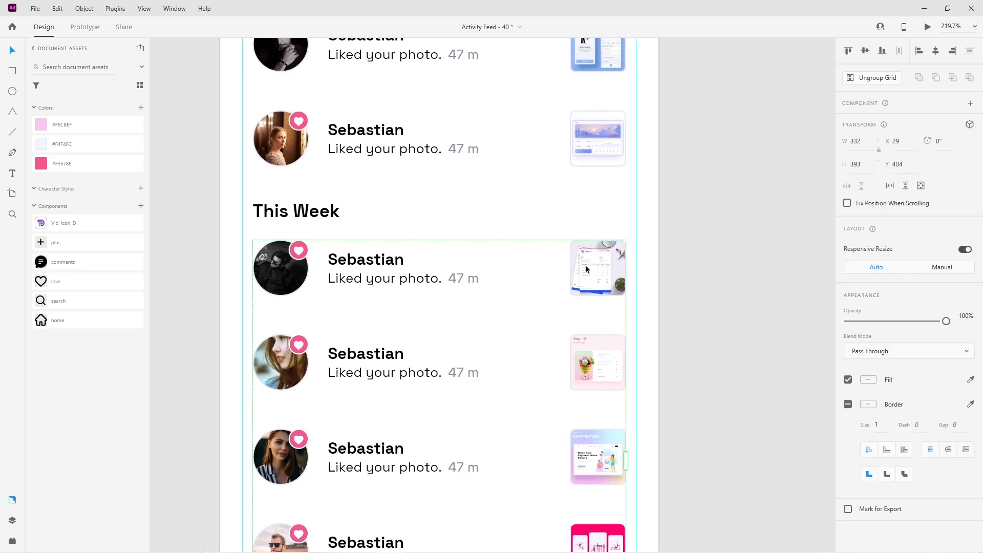
pyautogui.rightClick(585, 271)
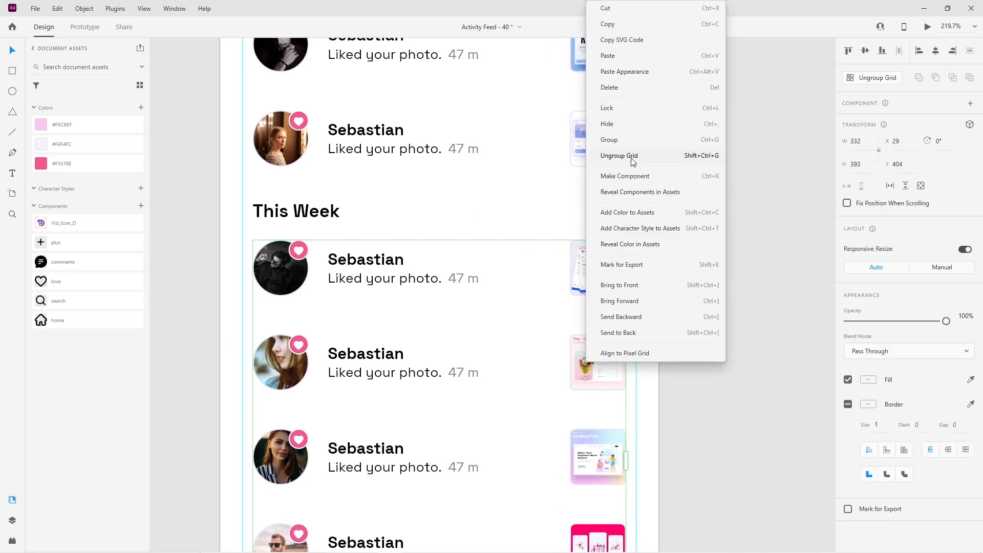
pyautogui.click(627, 161)
pyautogui.rightClick(610, 275)
pyautogui.click(644, 156)
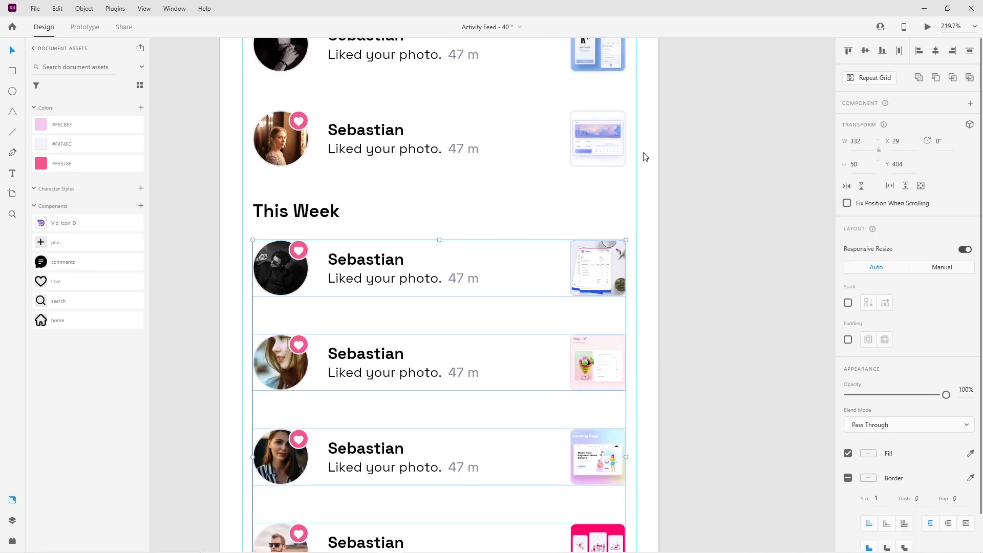
pyautogui.click(603, 264)
pyautogui.press('Delete')
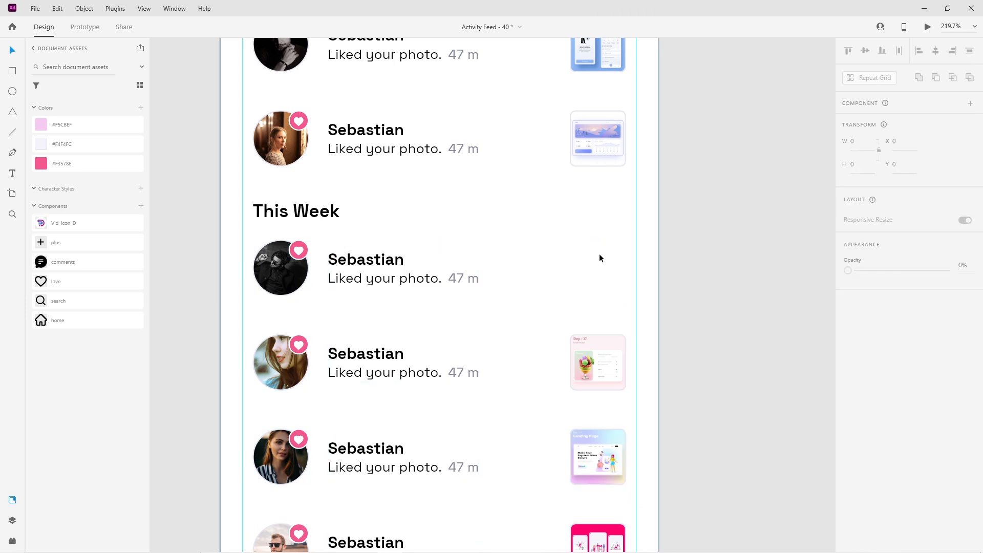
# Draw a borderless rectangle at the right end of the first This Week row, sized 65 by 28 at X 297, Y 412.
pyautogui.scroll(2, 599, 254)
pyautogui.click(12, 71)
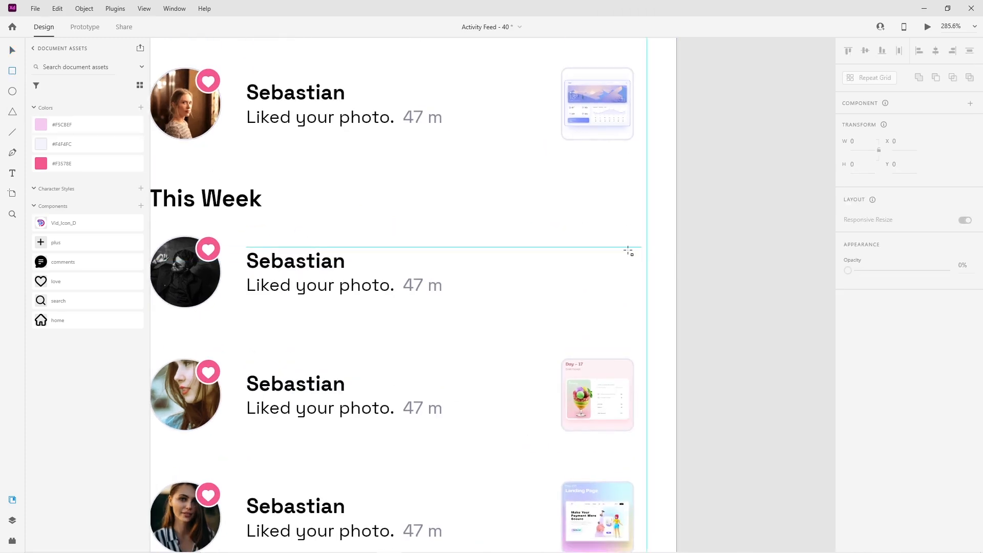
pyautogui.moveTo(634, 247); pyautogui.dragTo(535, 287)
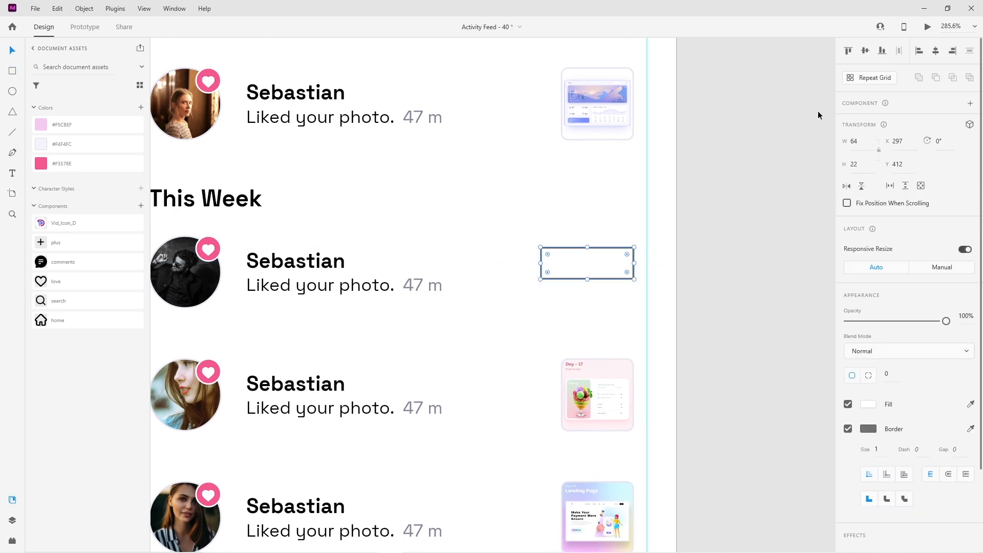
pyautogui.press('Up')
pyautogui.press('Up')
pyautogui.press('Up')
pyautogui.press('Up')
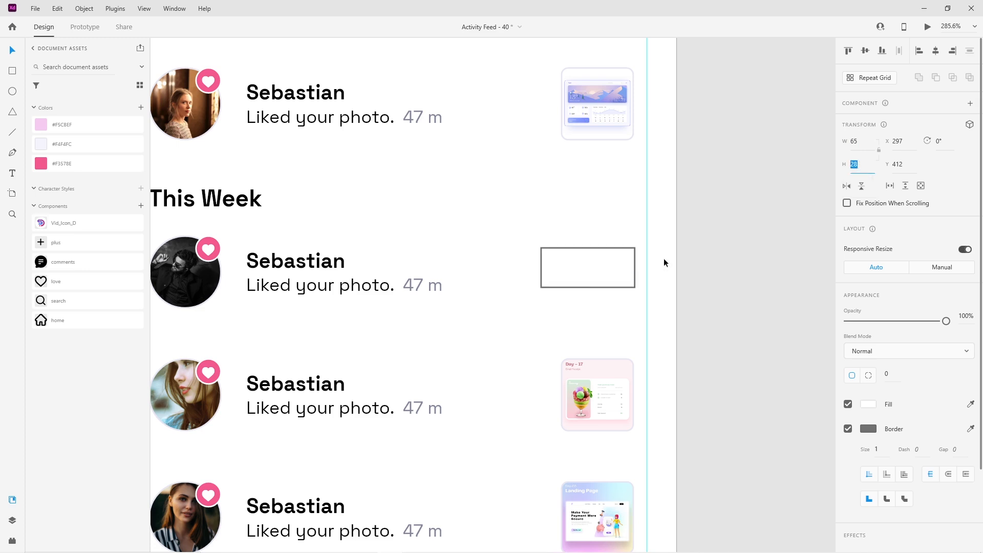
pyautogui.click(847, 428)
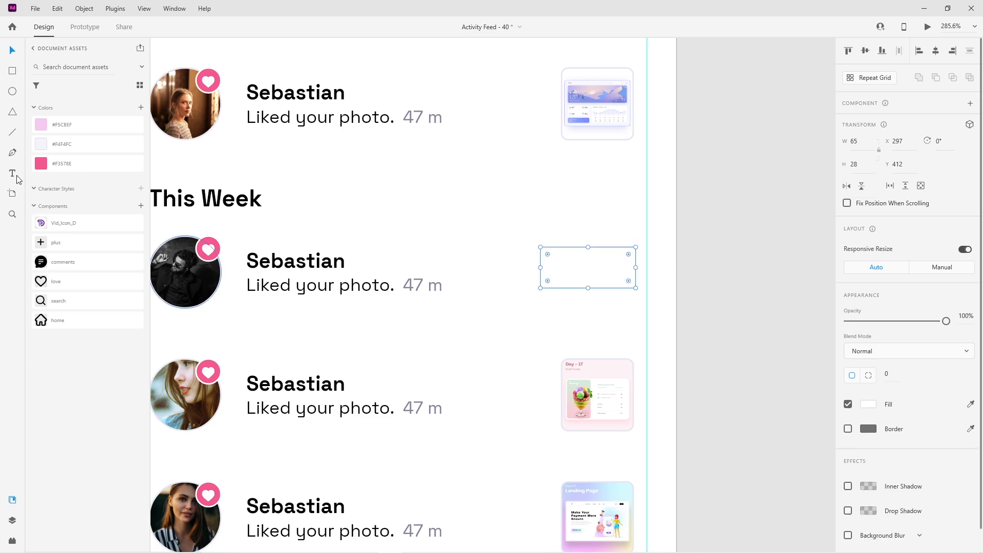
# Fill the rectangle in the first This Week row with the saved pink color and round its corners to 8.
pyautogui.click(41, 164)
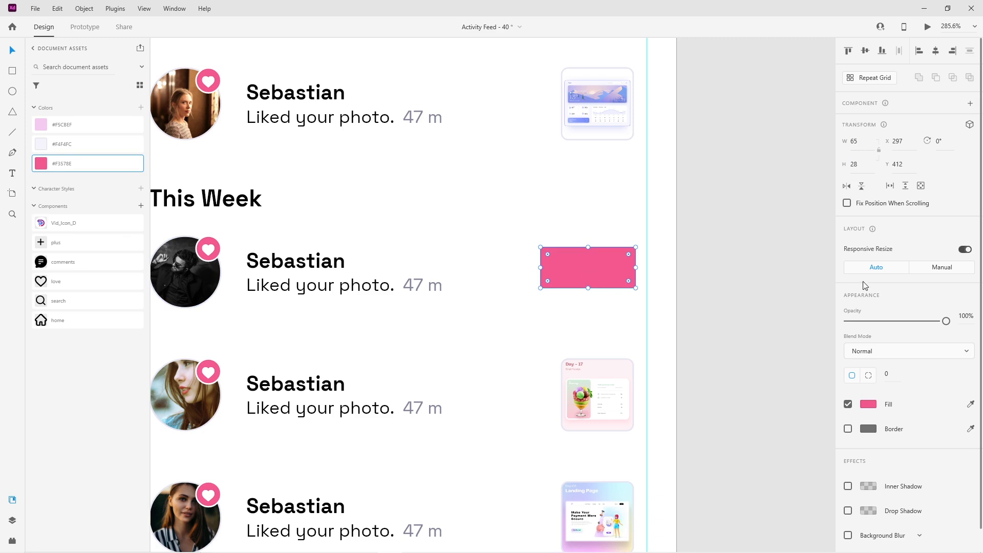
pyautogui.click(668, 326)
pyautogui.scroll(3, 578, 242)
pyautogui.scroll(-3, 585, 277)
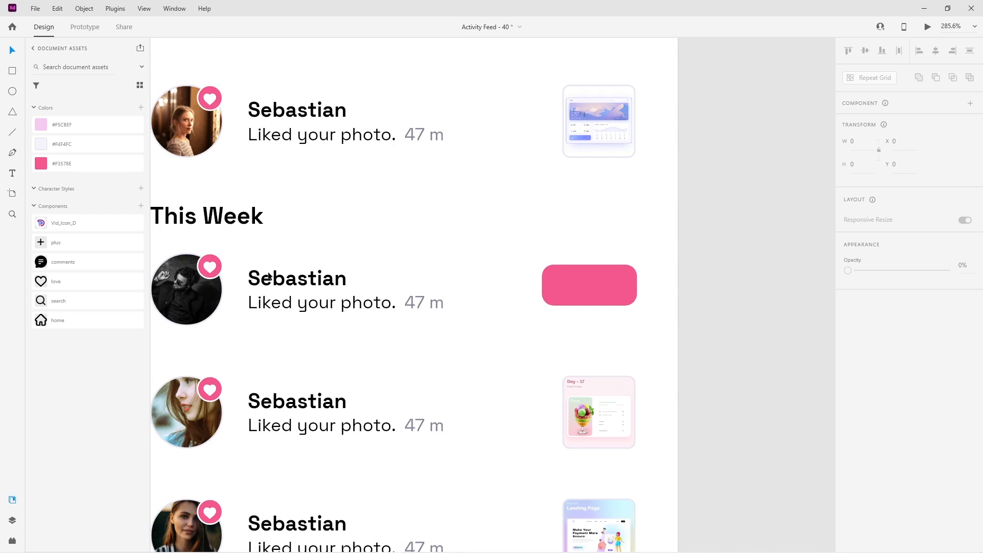
# Duplicate the first This Week row's name text, change the copy to "Follow" and place it on the pink rectangle.
pyautogui.click(270, 277)
pyautogui.rightClick(273, 279)
pyautogui.click(303, 158)
pyautogui.click(543, 225)
pyautogui.moveTo(303, 283); pyautogui.dragTo(596, 330)
pyautogui.doubleClick(597, 329)
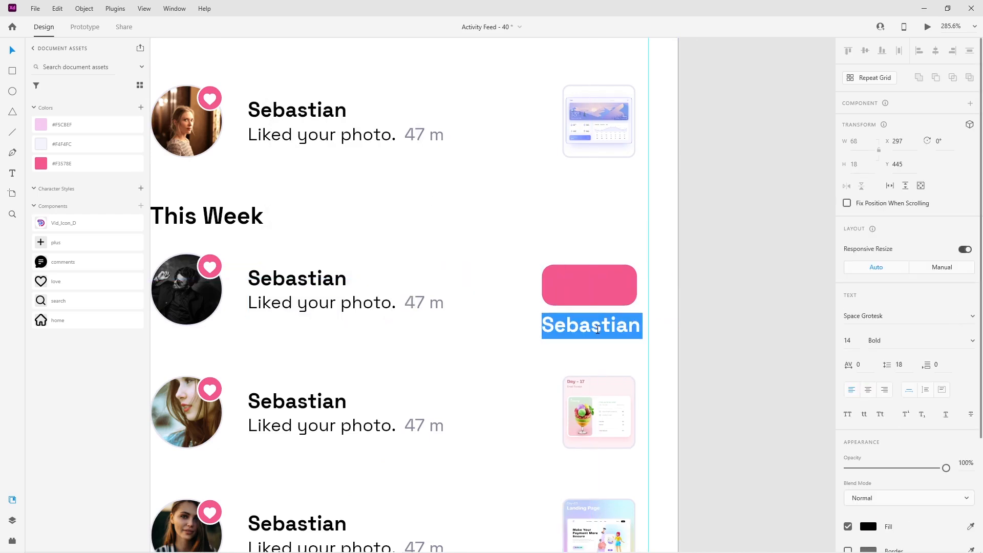
pyautogui.write('Follow')
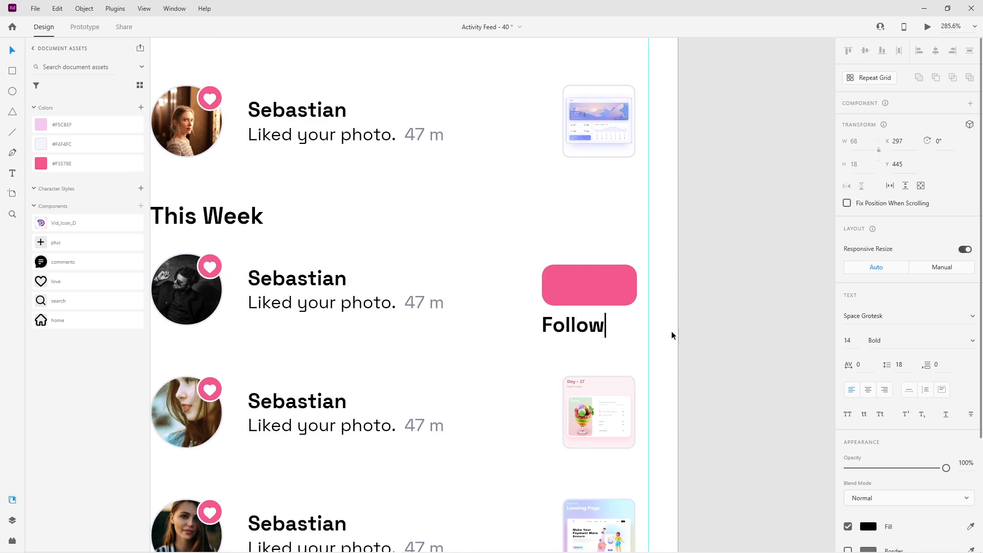
pyautogui.press('Escape')
pyautogui.moveTo(592, 328); pyautogui.dragTo(613, 291)
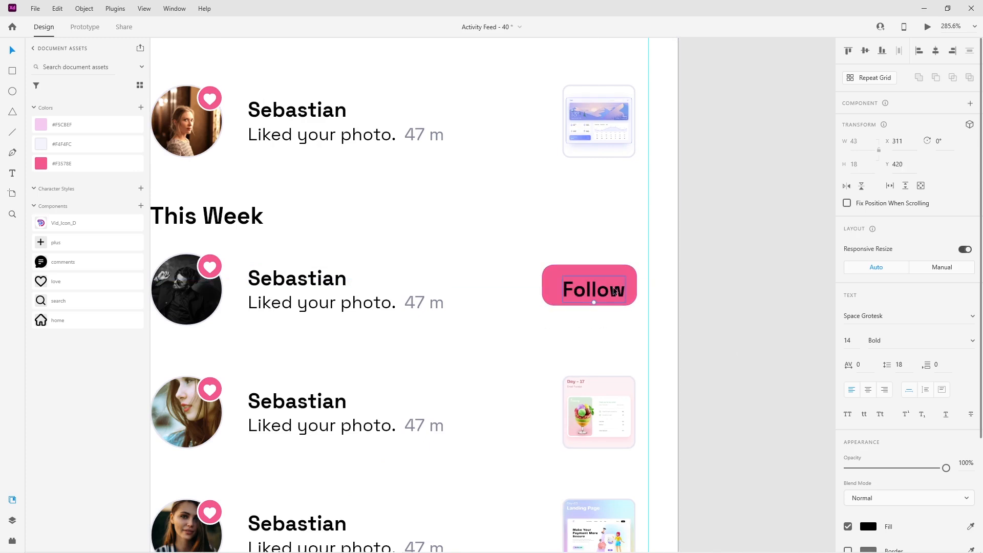
# Color the Follow label white, reduce its font size and center it horizontally on the pink button.
pyautogui.click(868, 526)
pyautogui.moveTo(714, 495); pyautogui.dragTo(699, 379)
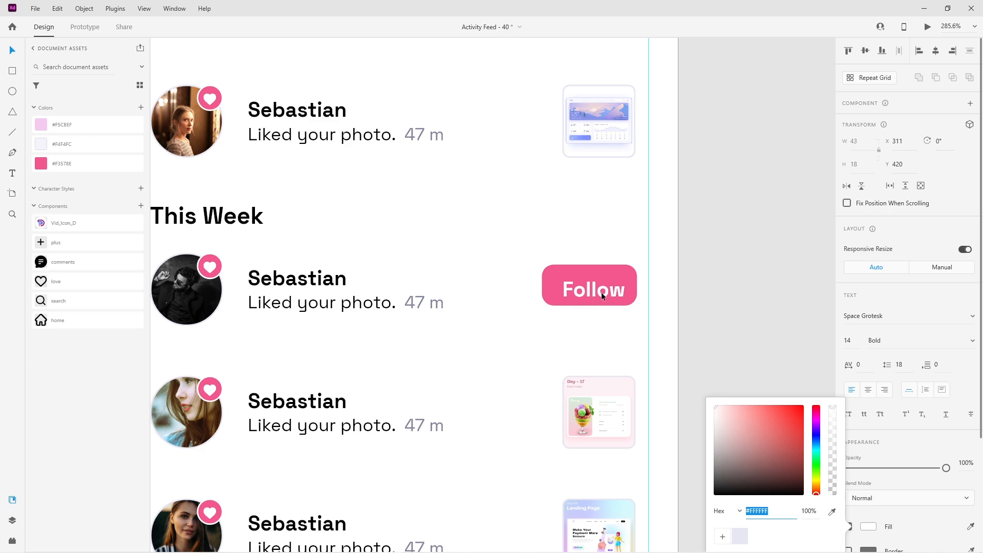
pyautogui.moveTo(604, 294); pyautogui.dragTo(596, 286)
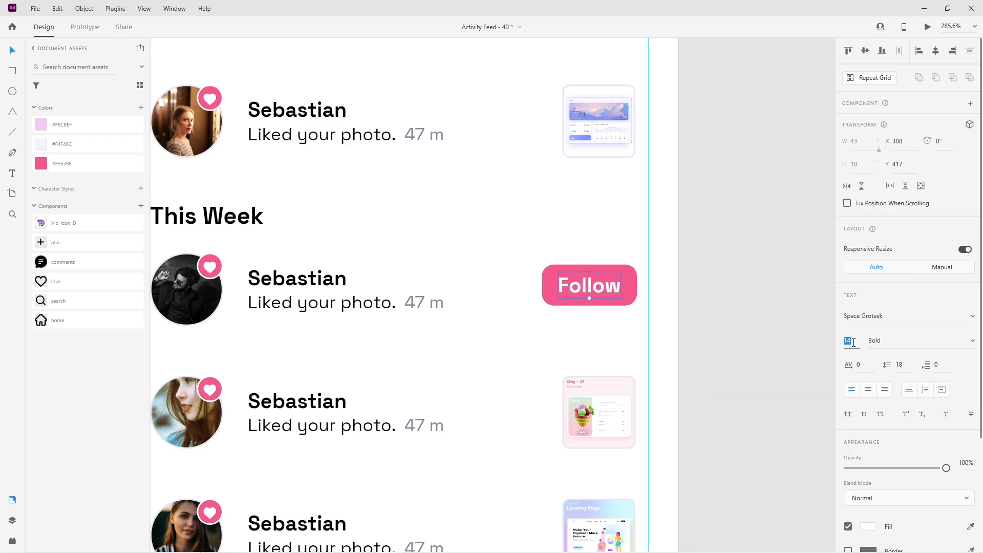
pyautogui.keyDown('shift'); pyautogui.click(617, 271); pyautogui.keyUp('shift')
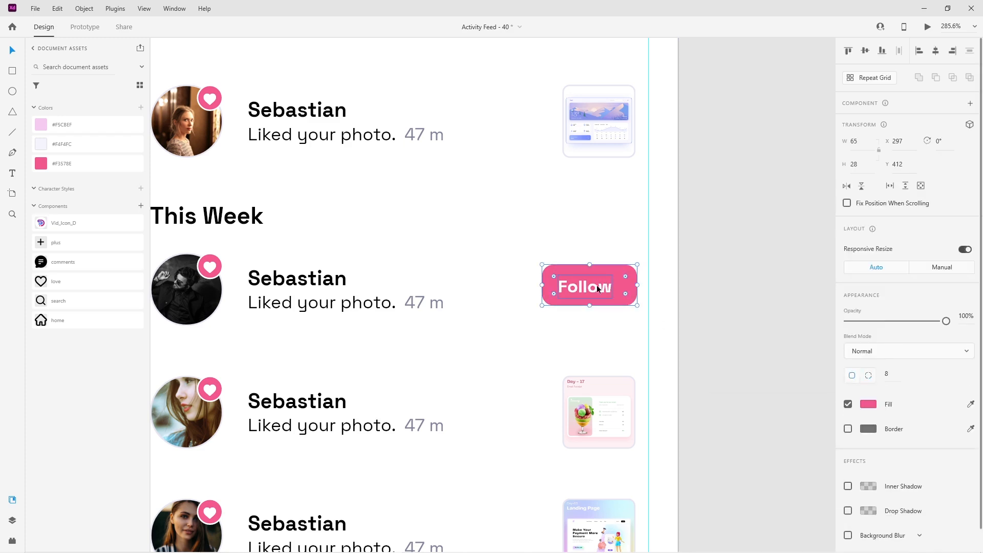
pyautogui.click(936, 53)
pyautogui.click(748, 282)
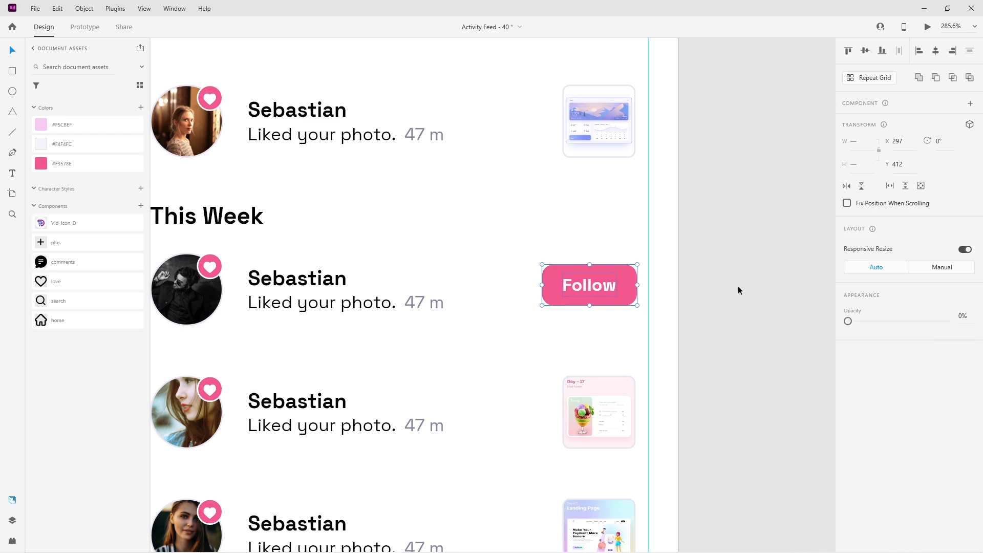
# Replace the placeholder name in the first Today row with a different first name.
pyautogui.scroll(-10, 530, 338)
pyautogui.scroll(8, 483, 286)
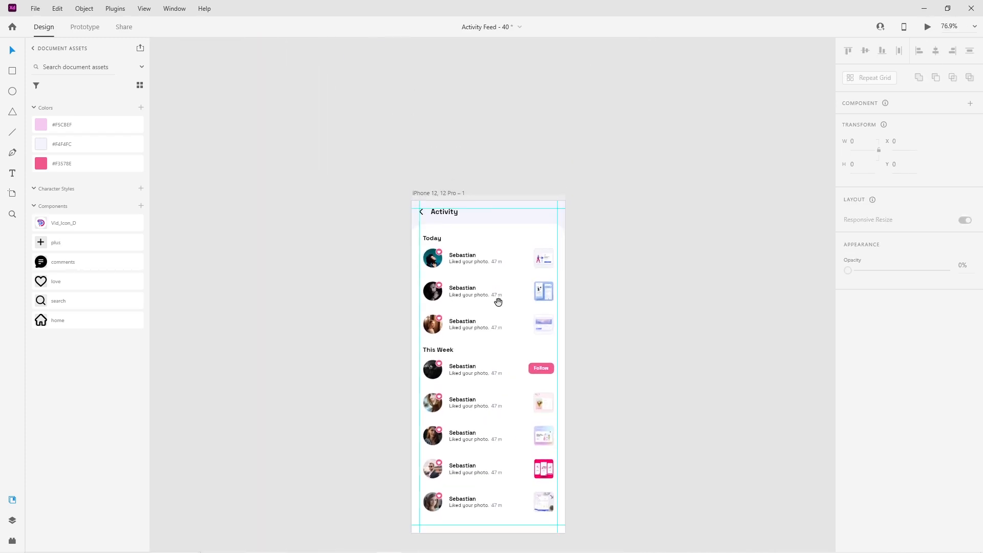
pyautogui.click(468, 281)
pyautogui.doubleClick(414, 234)
pyautogui.doubleClick(413, 234)
pyautogui.write('Amelia')
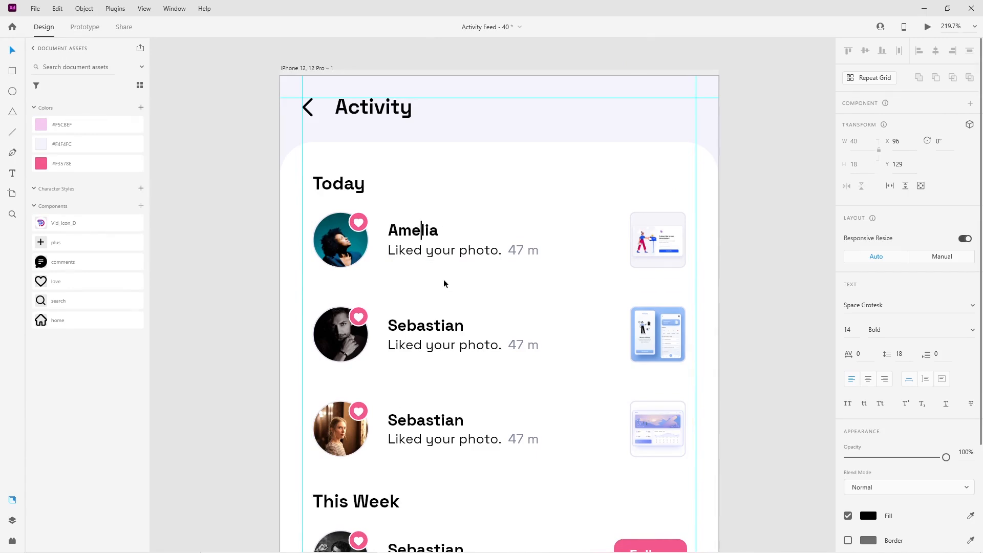
pyautogui.click(443, 279)
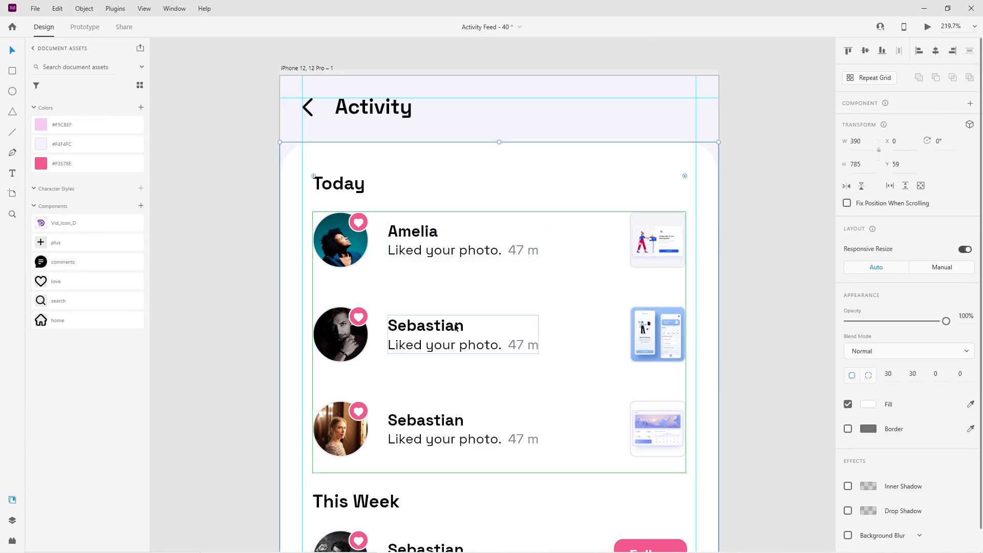
# Change the time in the second Today row to "1 h".
pyautogui.doubleClick(523, 343)
pyautogui.doubleClick(523, 343)
pyautogui.doubleClick(523, 344)
pyautogui.moveTo(525, 344); pyautogui.dragTo(516, 344)
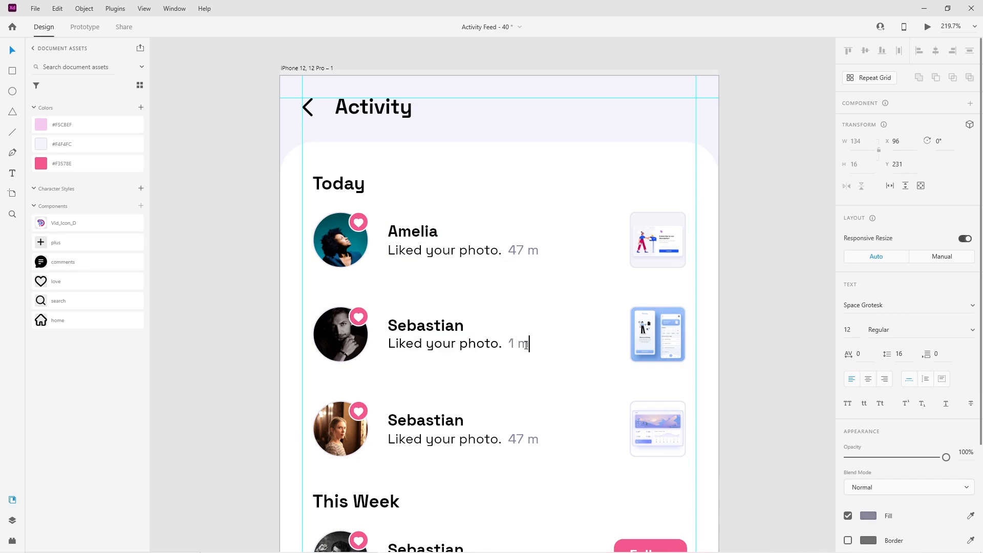
pyautogui.click(499, 395)
# Replace the placeholder name in the third Today row with a different first name.
pyautogui.scroll(-1, 500, 394)
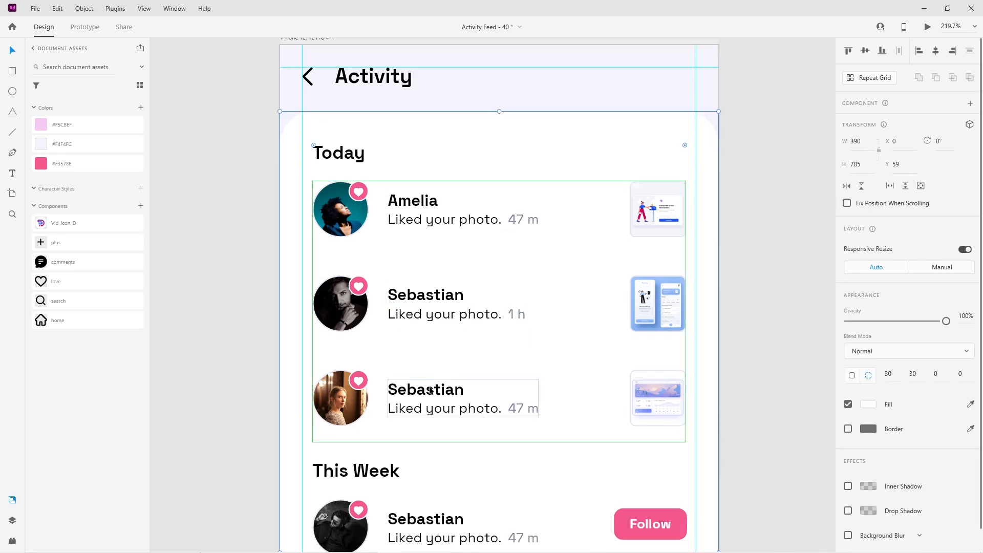
pyautogui.doubleClick(429, 390)
pyautogui.doubleClick(428, 390)
pyautogui.doubleClick(429, 391)
pyautogui.write('Charlotte')
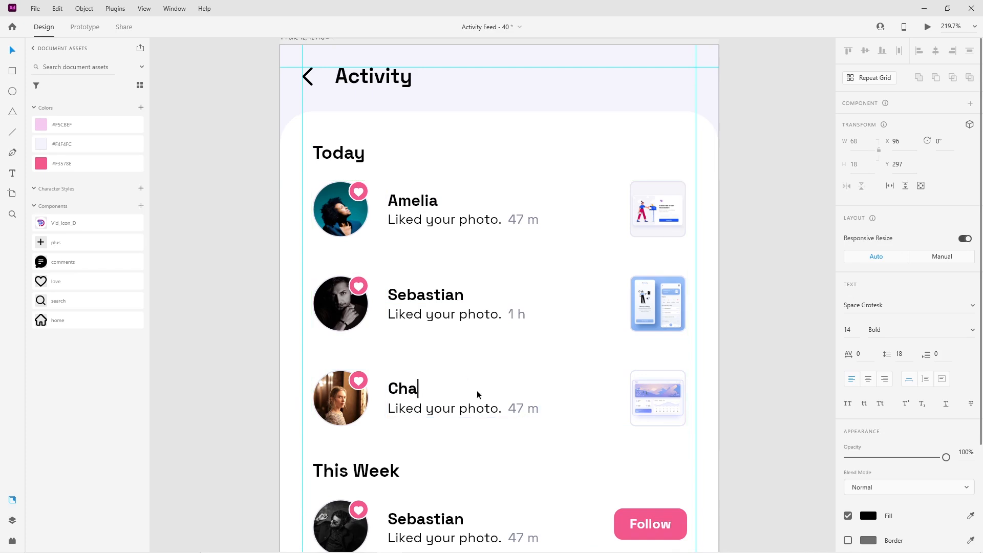
# Change the third Today row's message to "Commented on your photo." and its time to "1 h".
pyautogui.click(481, 410)
pyautogui.doubleClick(496, 409)
pyautogui.moveTo(500, 409); pyautogui.dragTo(386, 409)
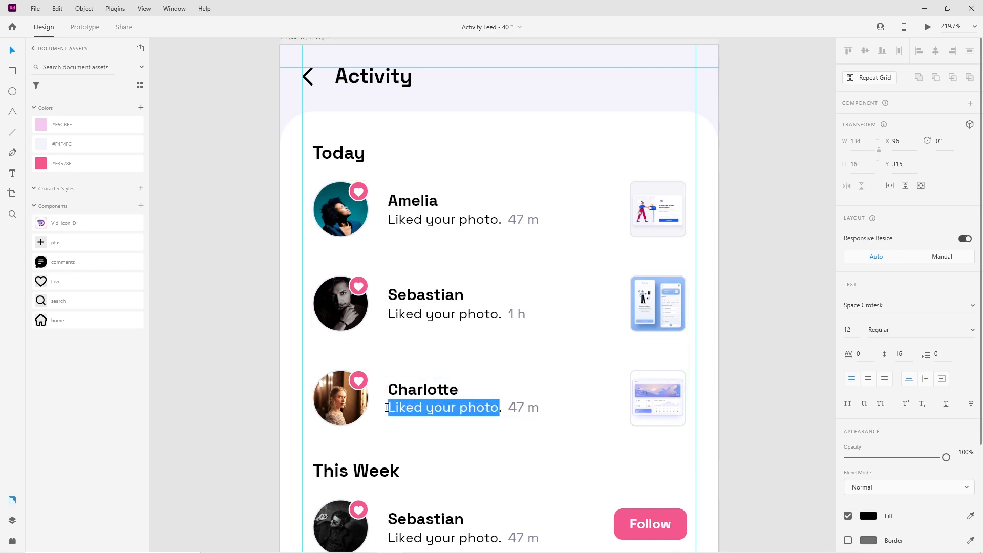
pyautogui.write('Coom')
pyautogui.write('on your photo')
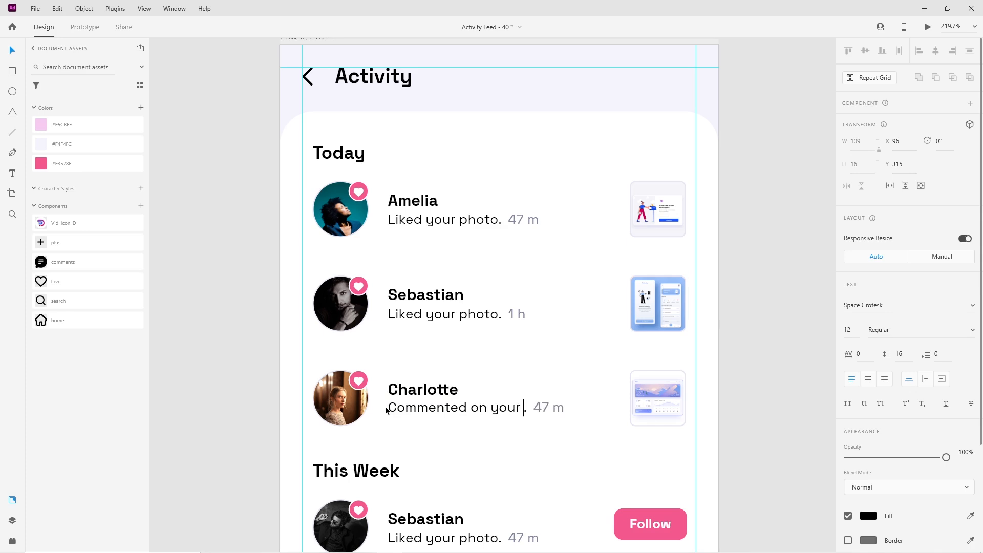
pyautogui.moveTo(584, 408); pyautogui.dragTo(591, 408)
pyautogui.write('1')
pyautogui.doubleClick(590, 408)
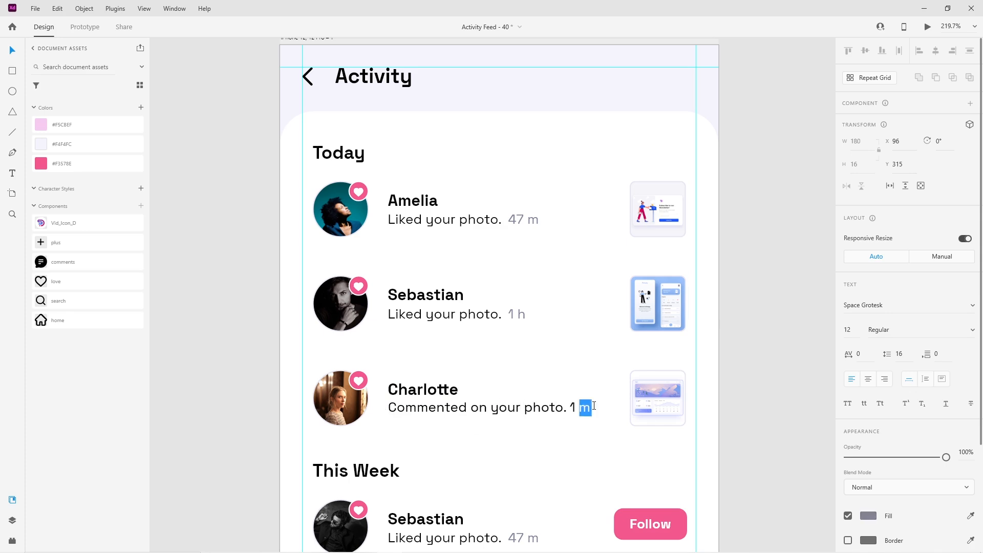
pyautogui.write('h')
pyautogui.click(682, 449)
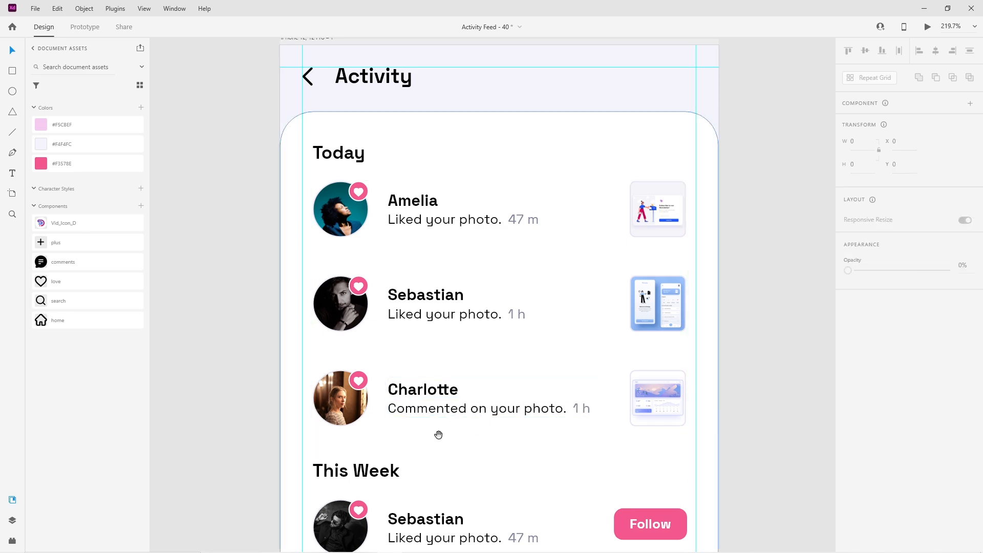
# Replace the placeholder name in the first This Week row with a different first name.
pyautogui.scroll(-5, 500, 309)
pyautogui.doubleClick(491, 306)
pyautogui.doubleClick(457, 288)
pyautogui.moveTo(457, 288); pyautogui.dragTo(371, 291)
pyautogui.write('Gr')
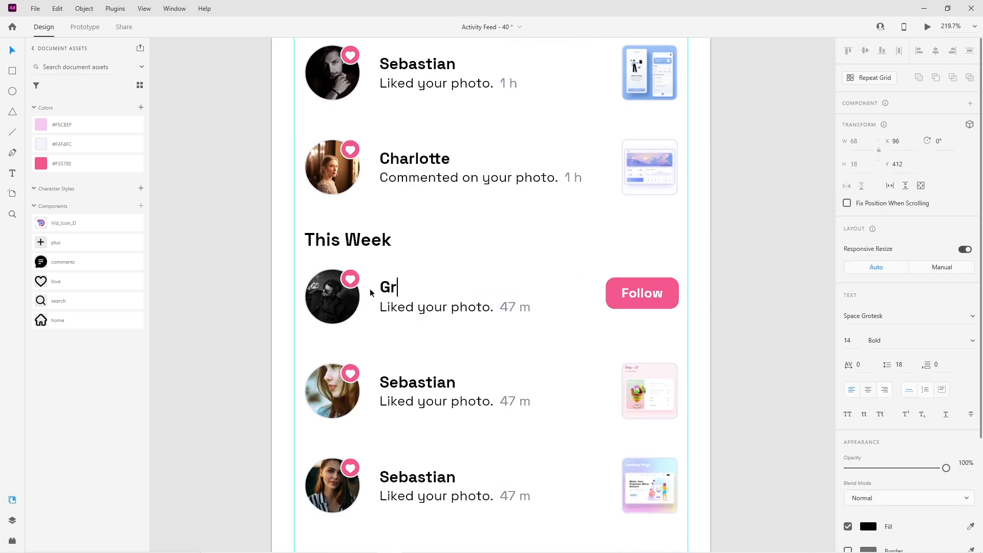
pyautogui.write('ayson')
# Change the first This Week row's message to "Started Following you." and its time to "1 day".
pyautogui.doubleClick(429, 307)
pyautogui.moveTo(494, 306); pyautogui.dragTo(370, 306)
pyautogui.write('Started Foll')
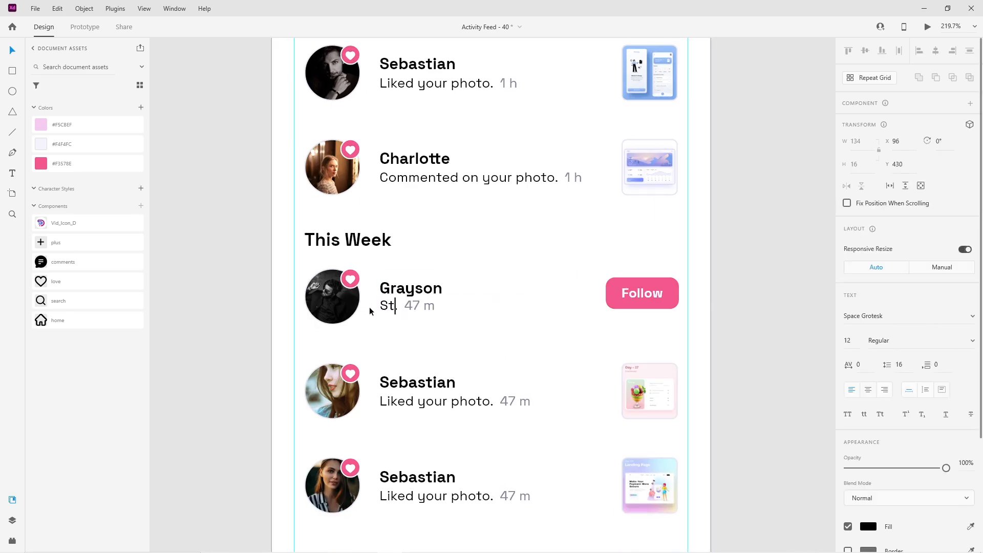
pyautogui.write('owing')
pyautogui.press('BackSpace')
pyautogui.press('BackSpace')
pyautogui.press('BackSpace')
pyautogui.write('wing you.')
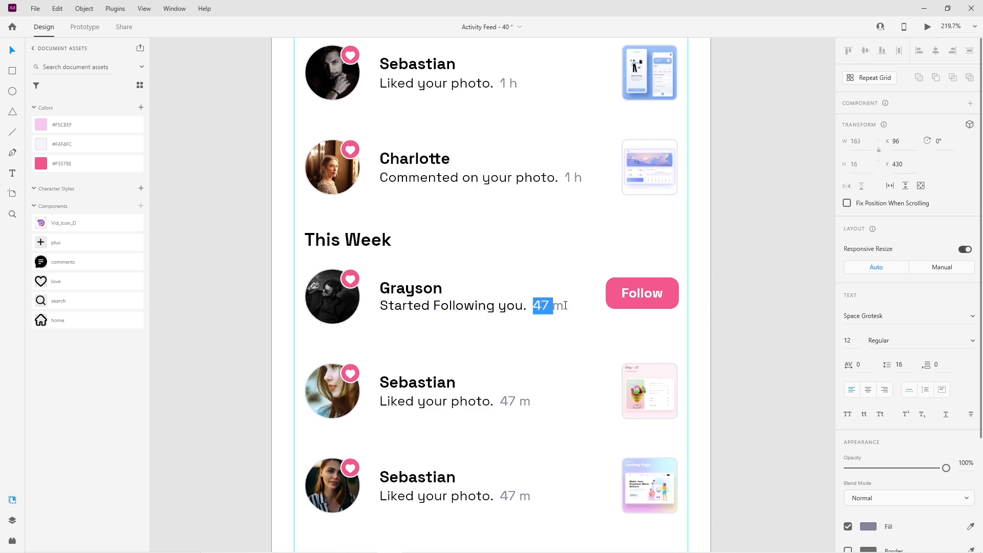
pyautogui.doubleClick(541, 305)
pyautogui.write('1 day')
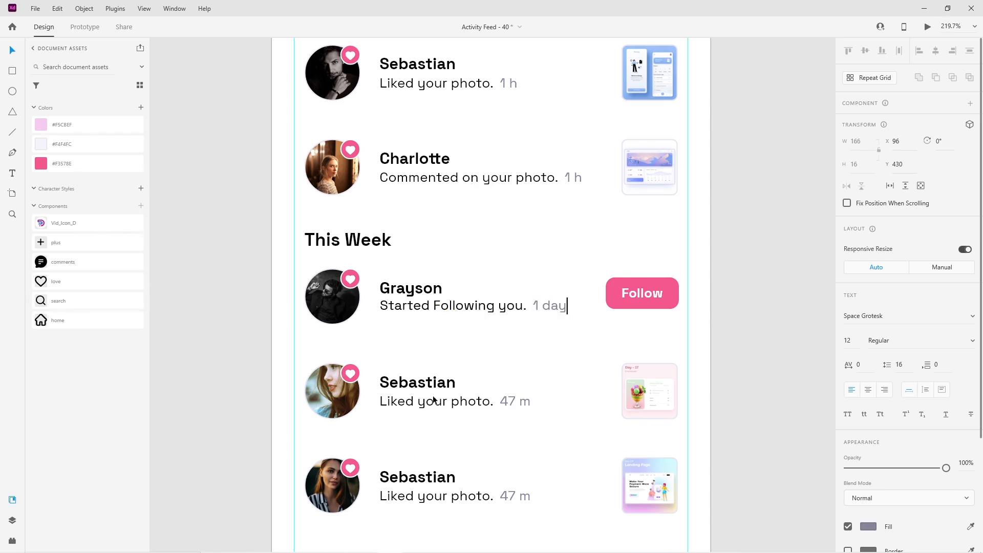
# Enter a new first name in the second This Week row and change its time to "1 day".
pyautogui.doubleClick(412, 383)
pyautogui.write('Natasha')
pyautogui.doubleClick(435, 400)
pyautogui.moveTo(500, 401); pyautogui.dragTo(543, 400)
pyautogui.write('1 day')
# Enter a new first name in the third This Week row and change its time to "2 day".
pyautogui.scroll(-3, 502, 448)
pyautogui.doubleClick(472, 379)
pyautogui.write('Victoria')
pyautogui.doubleClick(456, 407)
pyautogui.moveTo(500, 403); pyautogui.dragTo(533, 403)
pyautogui.write('2day')
pyautogui.press('Escape')
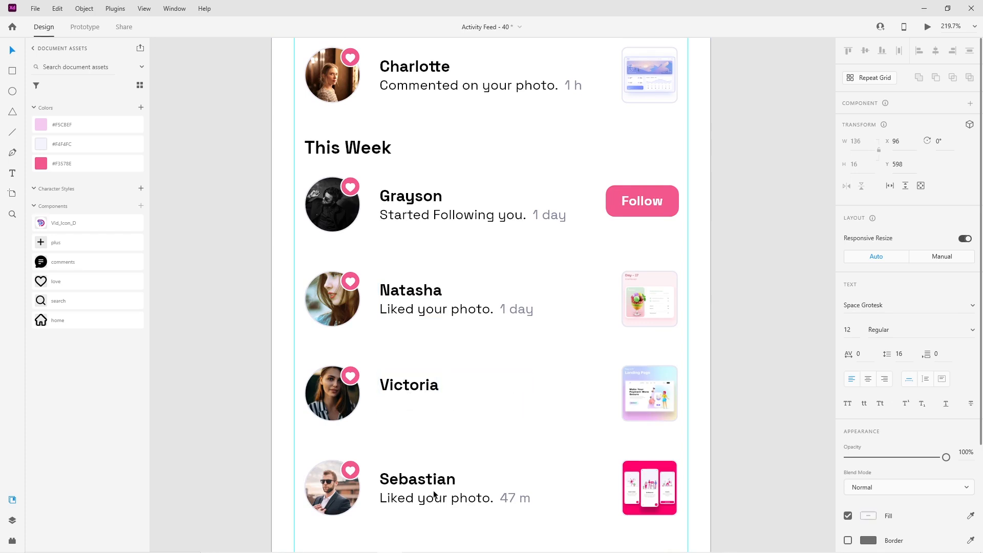
# Enter a new first name in the fourth This Week row and change its time to "2 day".
pyautogui.scroll(-3, 430, 495)
pyautogui.doubleClick(406, 369)
pyautogui.write('Maverick')
pyautogui.press('Escape')
pyautogui.click(522, 390)
pyautogui.doubleClick(497, 390)
pyautogui.moveTo(497, 390); pyautogui.dragTo(532, 390)
pyautogui.write('2 day')
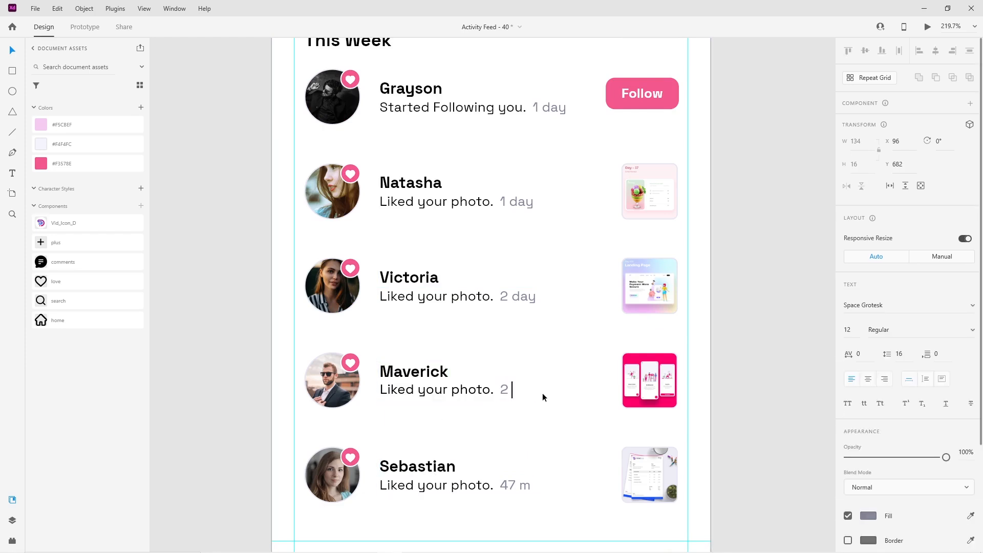
pyautogui.press('Escape')
# Enter a new first name in the fifth This Week row and change its time to "2 day".
pyautogui.click(441, 466)
pyautogui.doubleClick(441, 466)
pyautogui.write('Aurora')
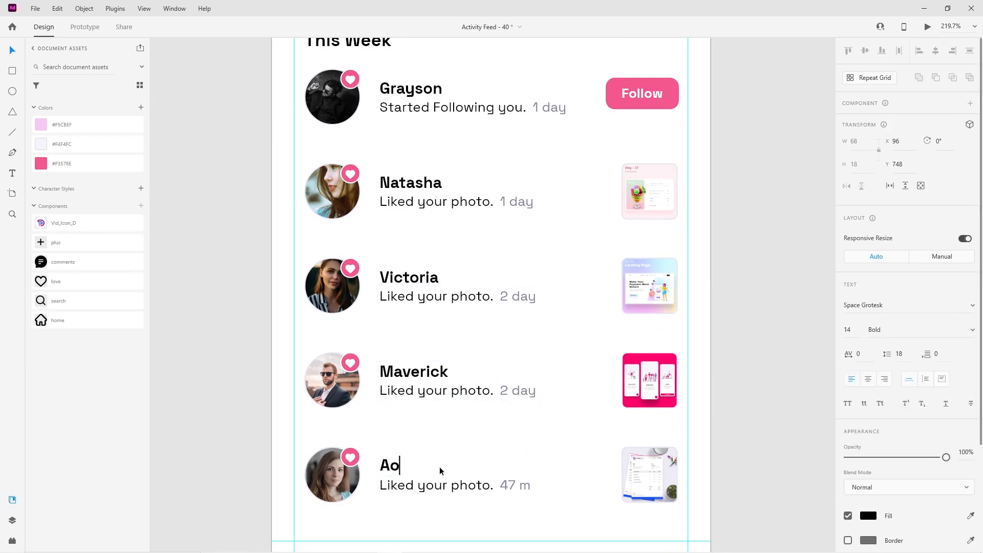
pyautogui.press('Escape')
pyautogui.click(430, 485)
pyautogui.doubleClick(521, 485)
pyautogui.moveTo(492, 485); pyautogui.dragTo(379, 486)
pyautogui.moveTo(500, 484); pyautogui.dragTo(545, 482)
pyautogui.write('2 day')
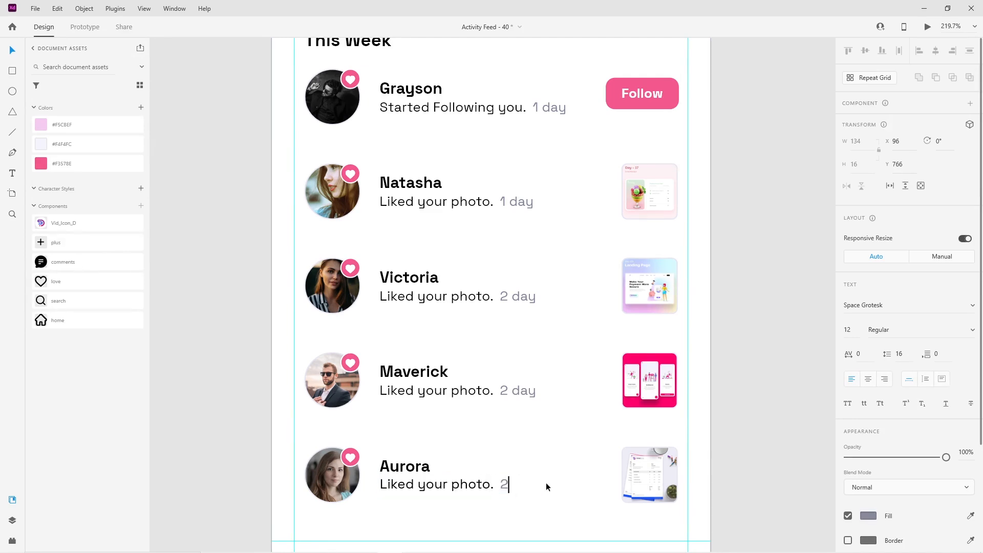
# Change the third This Week row's message to "Commented on your photo.".
pyautogui.click(410, 348)
pyautogui.scroll(1, 410, 348)
pyautogui.click(410, 348)
pyautogui.doubleClick(410, 347)
pyautogui.moveTo(493, 341); pyautogui.dragTo(378, 342)
pyautogui.write('Comm')
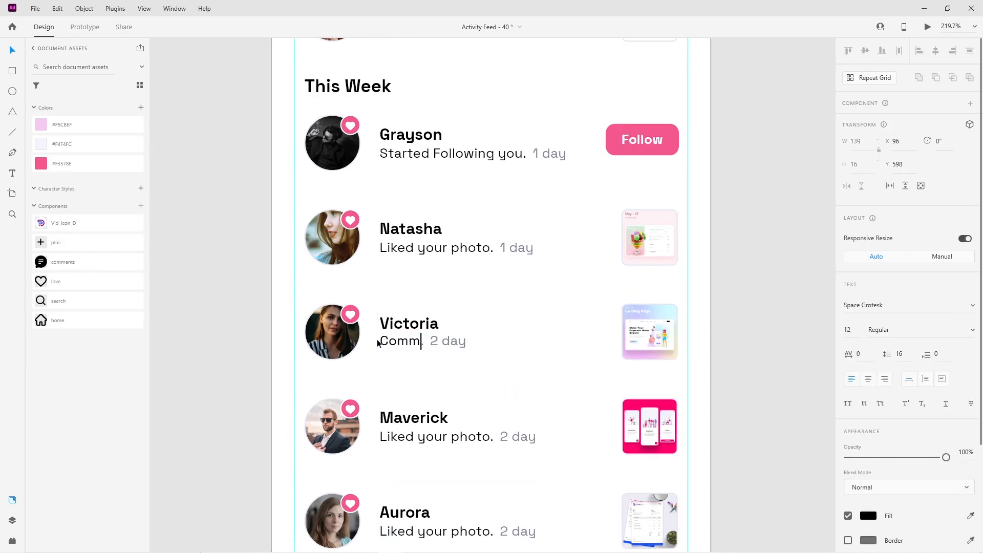
pyautogui.write('ented on your photo.')
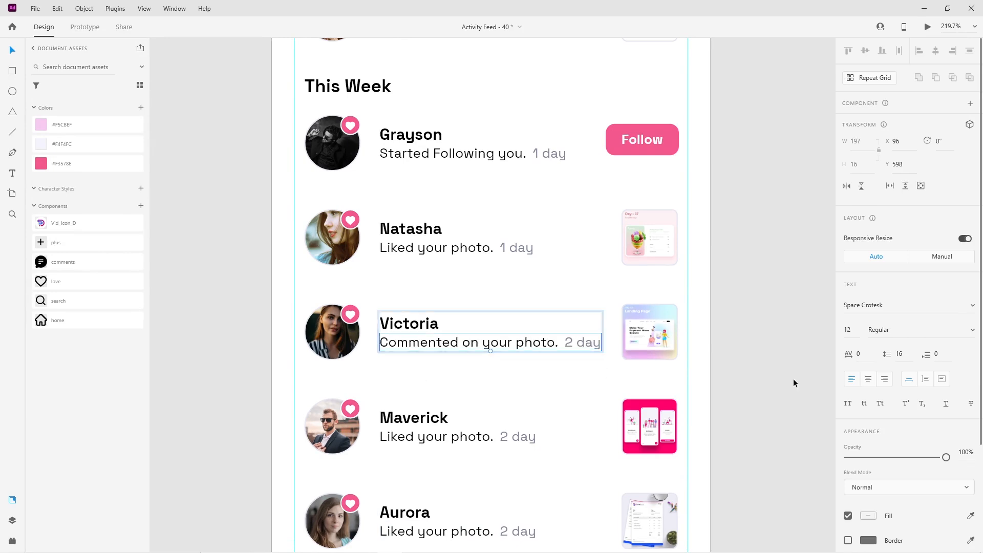
pyautogui.click(793, 379)
# Place an instance of the comments icon component on the pasteboard beside the third Today row.
pyautogui.scroll(-4, 461, 300)
pyautogui.moveTo(461, 300); pyautogui.dragTo(476, 393)
pyautogui.scroll(1, 438, 179)
pyautogui.scroll(4, 438, 178)
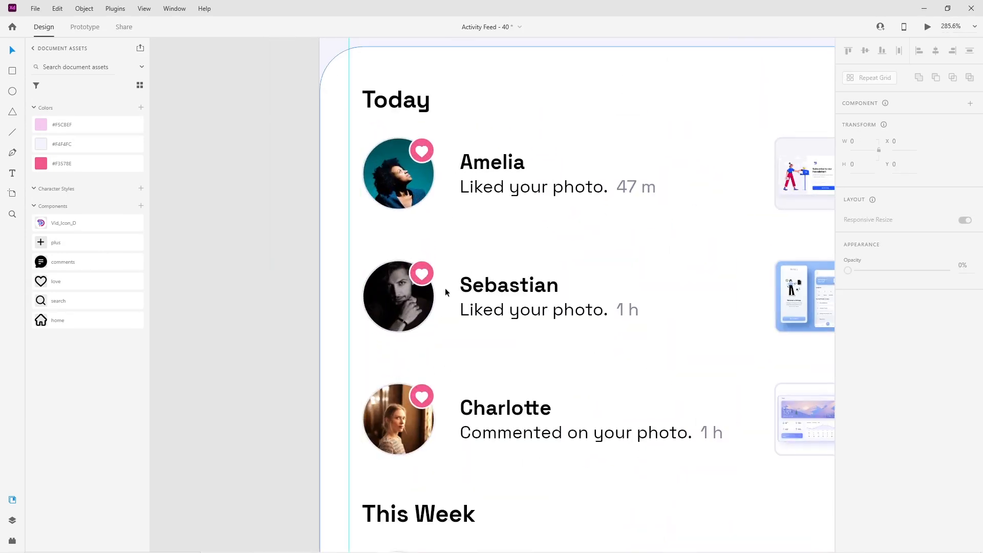
pyautogui.scroll(-1, 406, 360)
pyautogui.moveTo(51, 261); pyautogui.dragTo(251, 373)
pyautogui.click(279, 379)
# Ungroup the Today repeat grid into separate rows and ungroup the third row.
pyautogui.click(376, 384)
pyautogui.rightClick(420, 367)
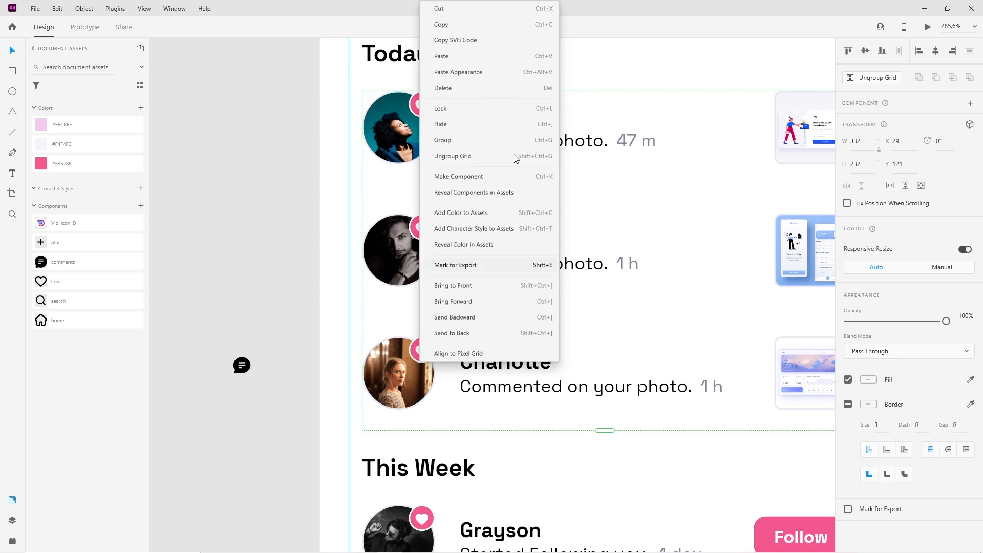
pyautogui.click(451, 155)
pyautogui.click(342, 382)
pyautogui.rightClick(421, 351)
pyautogui.click(459, 156)
# Ungroup the badge on the third Today row's avatar and delete its heart icon.
pyautogui.click(444, 316)
pyautogui.rightClick(421, 354)
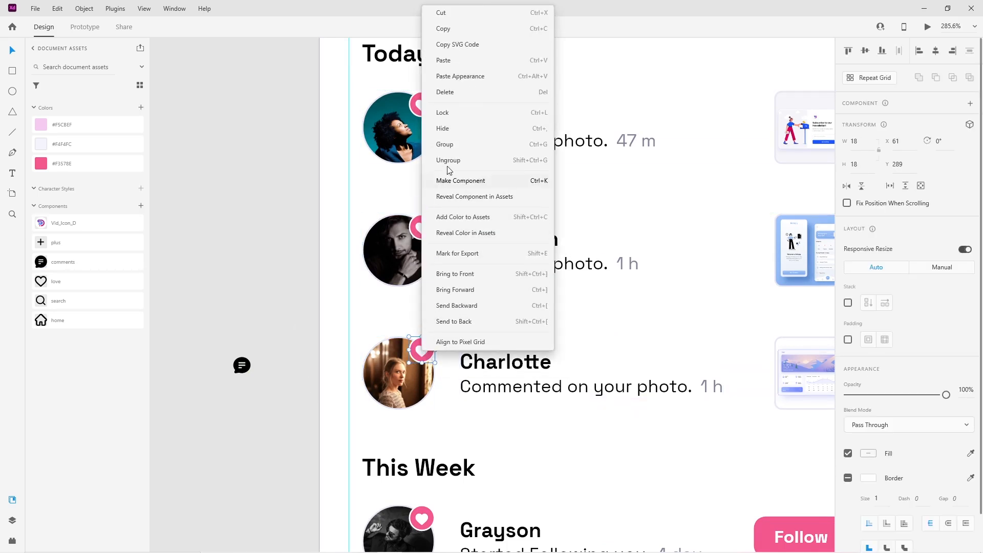
pyautogui.click(447, 160)
pyautogui.click(296, 272)
pyautogui.click(423, 354)
pyautogui.press('Delete')
# Move the comments icon onto the third Today row's pink badge, scale it to about 8.8 by 8.04 and center it.
pyautogui.click(247, 364)
pyautogui.click(272, 370)
pyautogui.moveTo(250, 369); pyautogui.dragTo(428, 354)
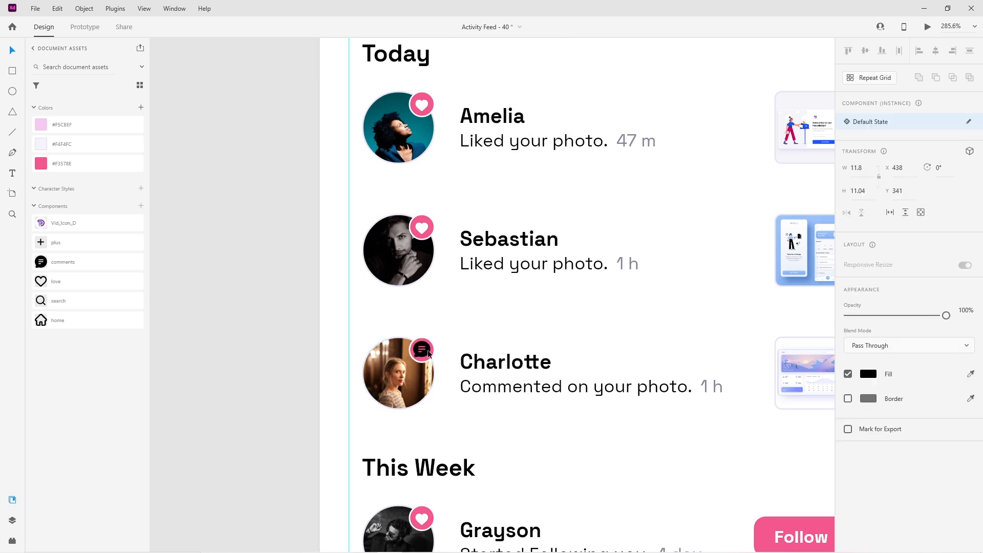
pyautogui.scroll(5, 425, 375)
pyautogui.moveTo(443, 390); pyautogui.dragTo(416, 375)
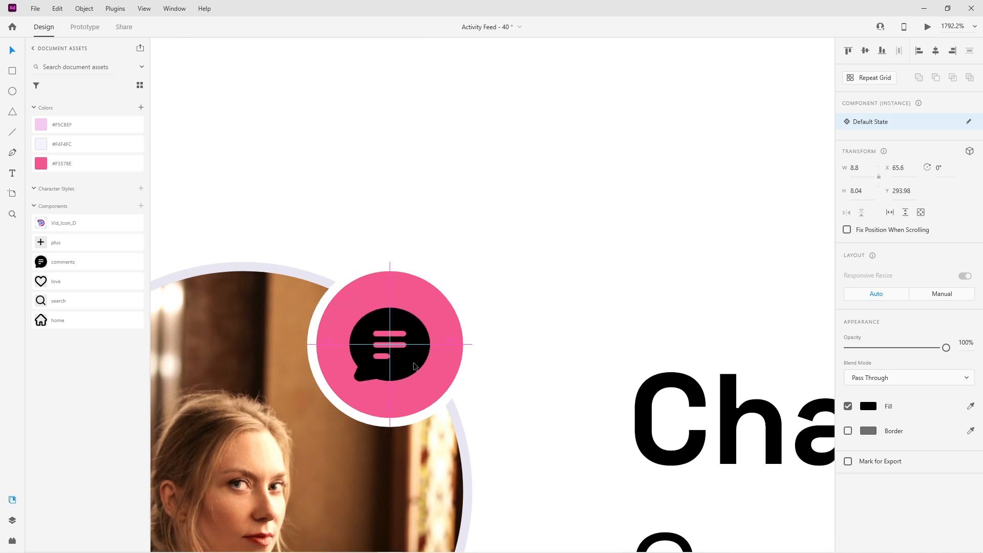
# Fill the comments icon on the badge with white.
pyautogui.click(868, 406)
pyautogui.moveTo(719, 379); pyautogui.dragTo(659, 280)
pyautogui.click(493, 331)
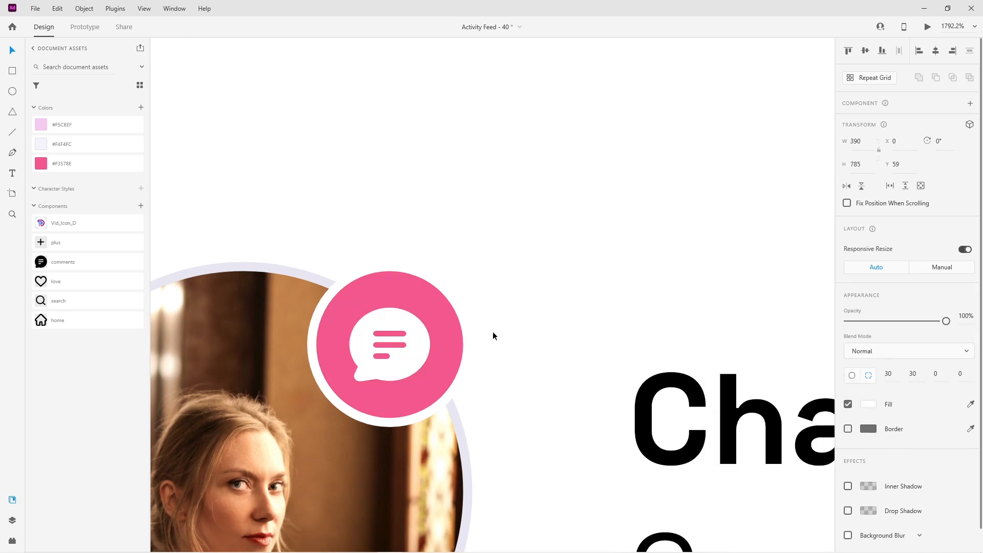
# Duplicate the comments icon onto the third This Week row's badge, replacing the heart icon there.
pyautogui.scroll(-7, 492, 330)
pyautogui.moveTo(505, 423); pyautogui.dragTo(455, 286)
pyautogui.moveTo(447, 199); pyautogui.dragTo(444, 398)
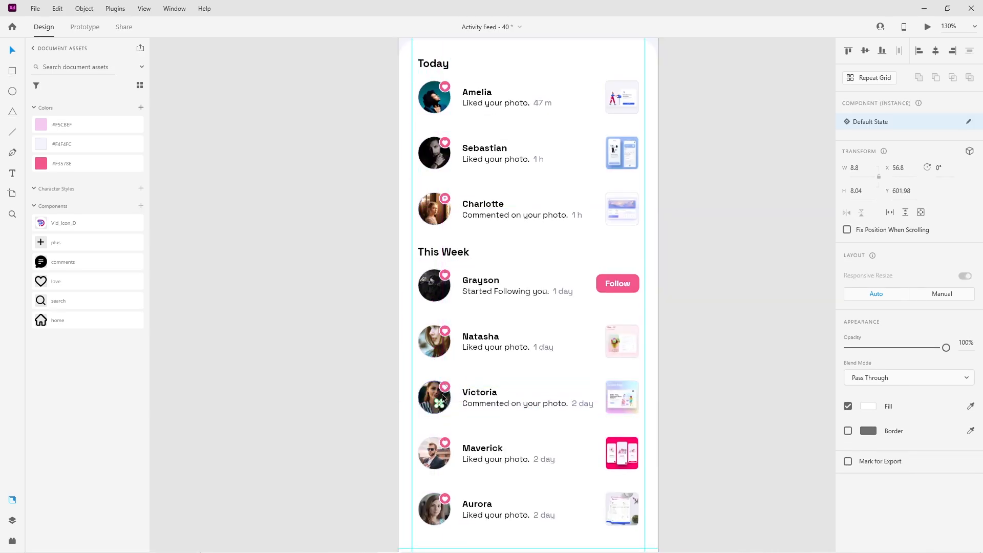
pyautogui.scroll(8, 442, 395)
pyautogui.doubleClick(462, 339)
pyautogui.doubleClick(462, 340)
pyautogui.press('Delete')
pyautogui.moveTo(436, 457); pyautogui.dragTo(481, 445)
# Delete the heart icon from the badge on the first This Week row's avatar.
pyautogui.scroll(-8, 370, 378)
pyautogui.scroll(-1, 370, 378)
pyautogui.click(353, 322)
pyautogui.scroll(4, 366, 280)
pyautogui.scroll(2, 351, 274)
pyautogui.doubleClick(394, 309)
pyautogui.press('Delete')
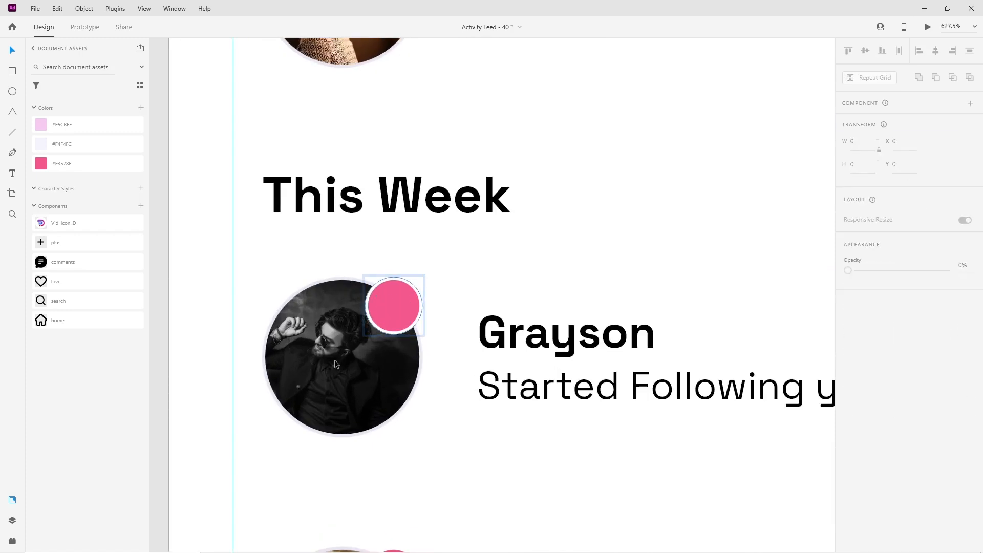
# Duplicate the back arrow from the Activity header and place the copy beside the first This Week row's avatar.
pyautogui.scroll(-6, 362, 176)
pyautogui.scroll(5, 292, 126)
pyautogui.moveTo(341, 102); pyautogui.dragTo(392, 429)
pyautogui.scroll(5, 392, 428)
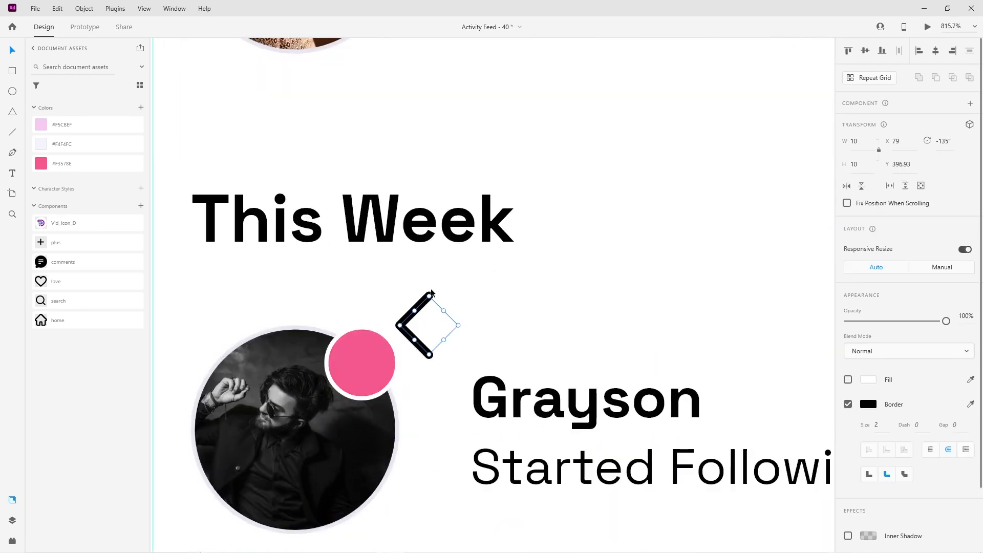
# Rotate the arrow copy to -225° and shorten one arm to form a checkmark.
pyautogui.moveTo(432, 295); pyautogui.dragTo(388, 324)
pyautogui.doubleClick(405, 330)
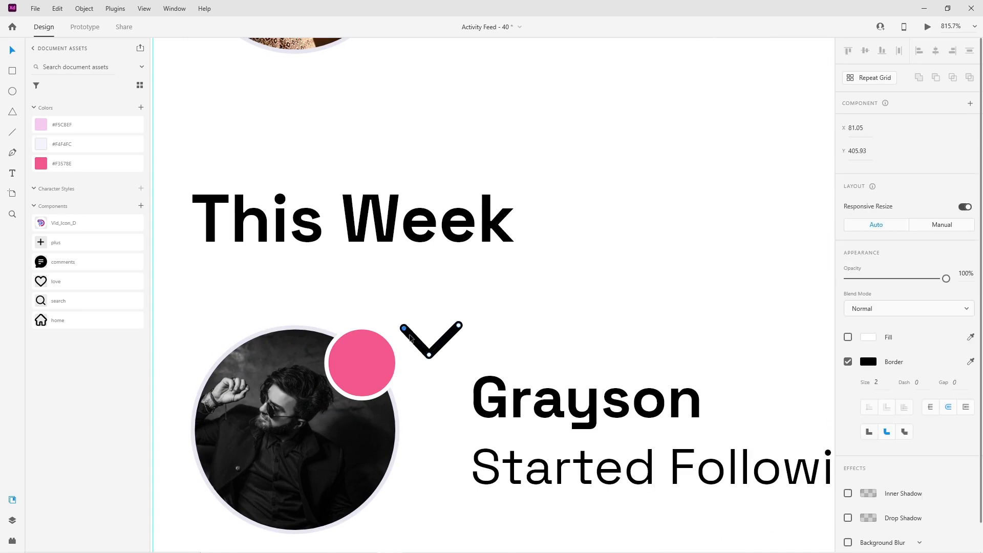
pyautogui.press('Escape')
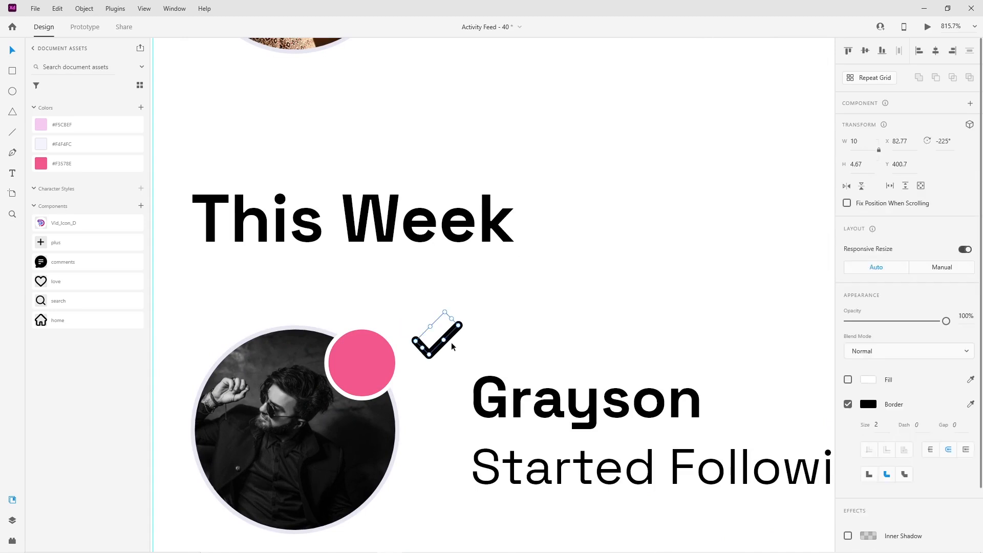
# Place the checkmark on the first This Week row's badge, color its border white, and scale it to about 6.31 by 2.95.
pyautogui.moveTo(432, 351); pyautogui.dragTo(362, 357)
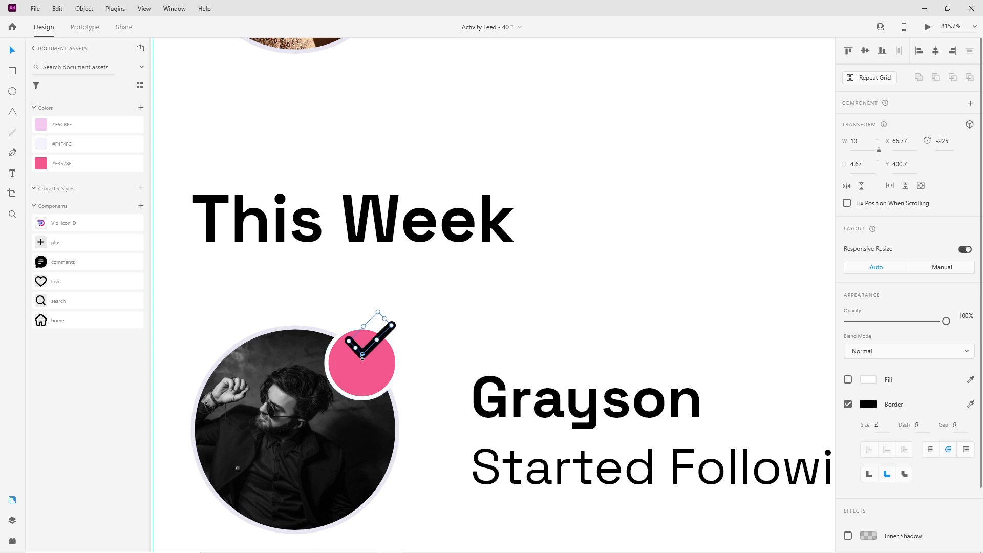
pyautogui.click(866, 403)
pyautogui.moveTo(793, 378); pyautogui.dragTo(368, 362)
pyautogui.click(366, 367)
pyautogui.scroll(-10, 368, 365)
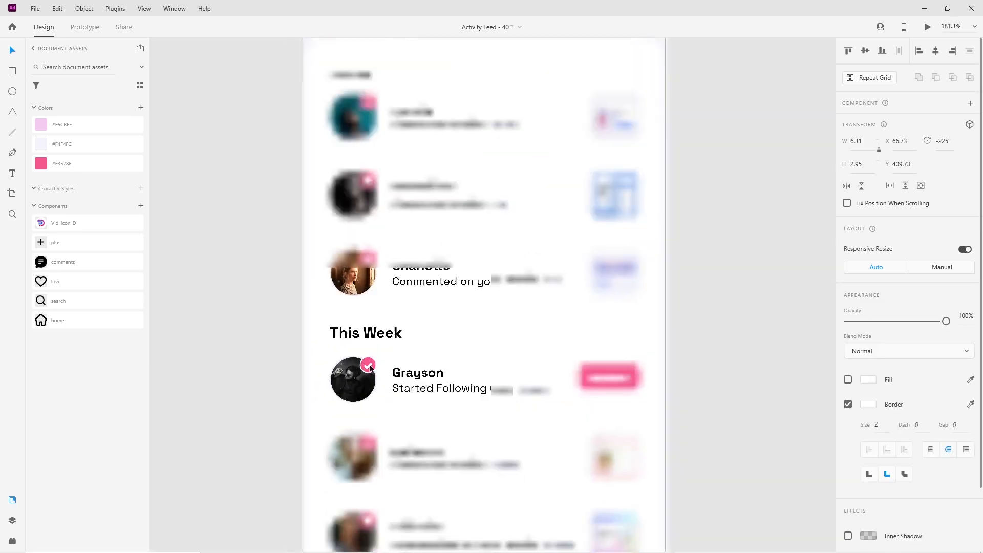
pyautogui.click(349, 425)
pyautogui.moveTo(349, 425); pyautogui.dragTo(359, 366)
pyautogui.scroll(1, 407, 396)
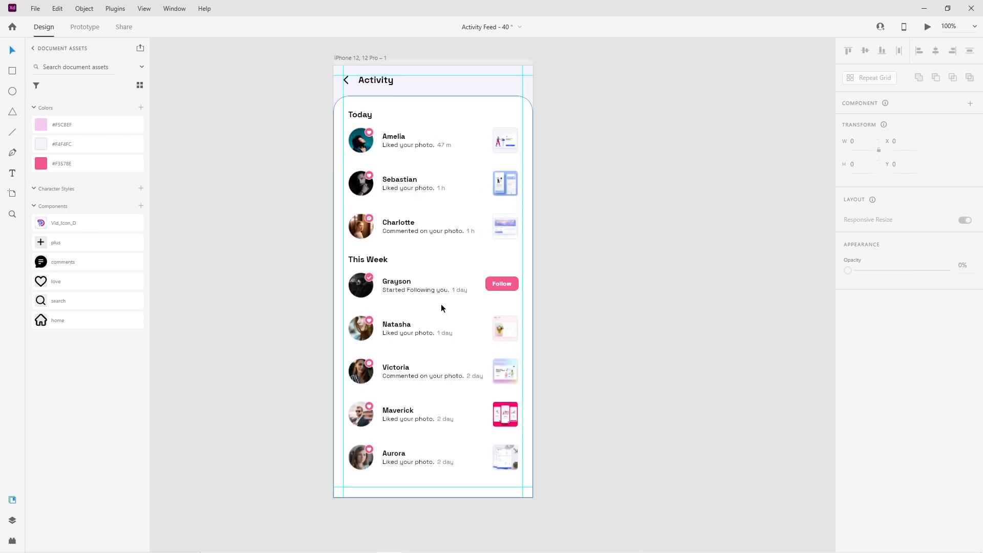
# Move the This Week heading and all its rows up slightly so the heading sits at Y 365.
pyautogui.moveTo(582, 274); pyautogui.dragTo(341, 463)
pyautogui.keyDown('shift'); pyautogui.click(454, 479); pyautogui.keyUp('shift')
pyautogui.hotkey('ctrl', 'g')
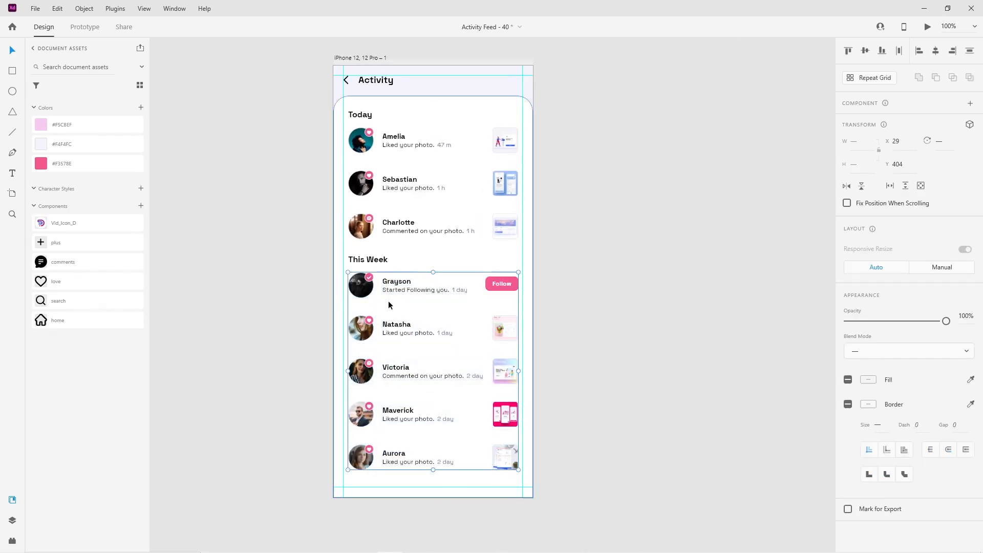
pyautogui.keyDown('shift'); pyautogui.click(378, 259); pyautogui.keyUp('shift')
pyautogui.moveTo(376, 259); pyautogui.dragTo(377, 257)
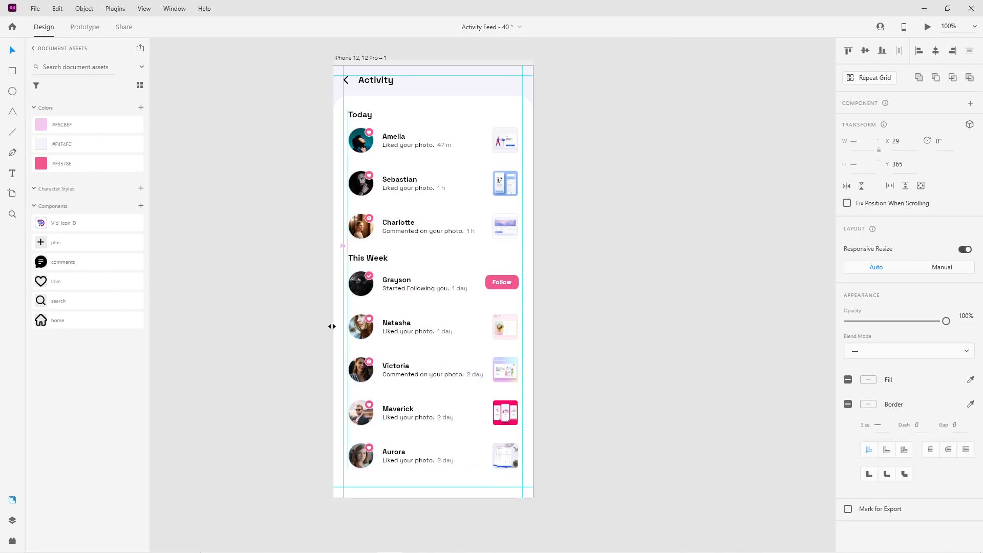
# Draw a borderless 390 by 136 rectangle across the bottom of the artboard at Y 708.
pyautogui.click(432, 536)
pyautogui.scroll(-1, 432, 492)
pyautogui.keyDown('ctrl'); pyautogui.scroll(3, 438, 475); pyautogui.keyUp('ctrl')
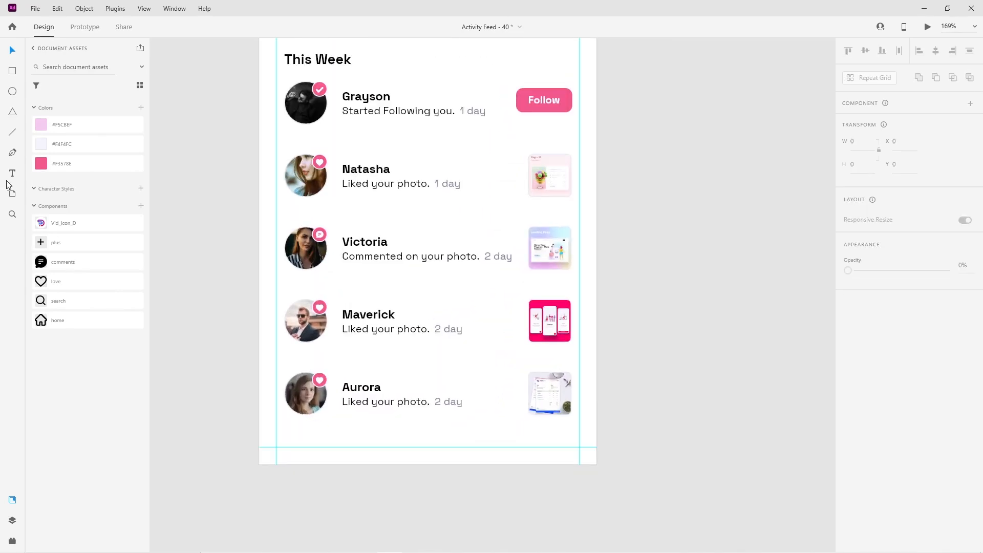
pyautogui.click(13, 70)
pyautogui.moveTo(596, 463); pyautogui.dragTo(260, 348)
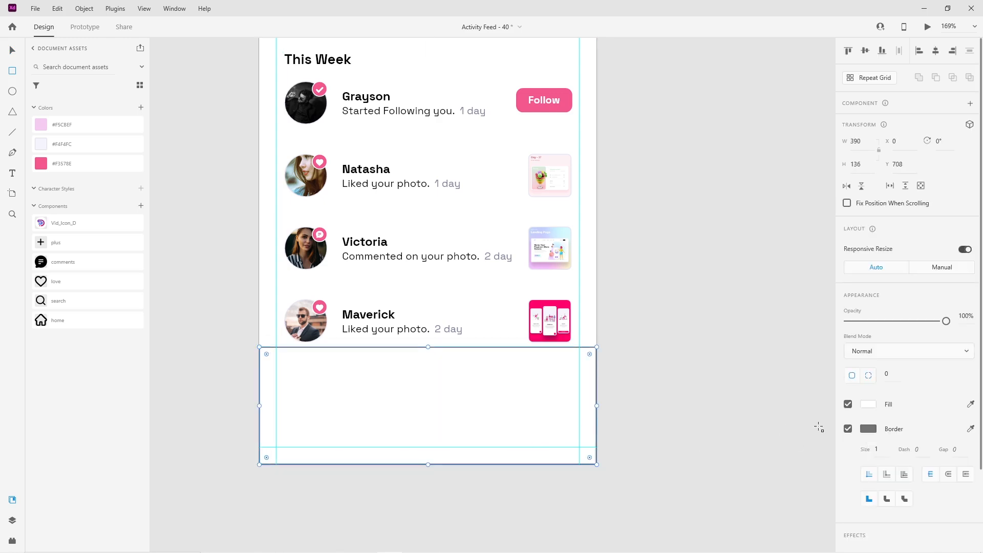
pyautogui.click(847, 430)
# Give the rectangle a vertical white linear gradient fill with 0% opacity at its upper end.
pyautogui.click(867, 404)
pyautogui.click(756, 331)
pyautogui.click(748, 350)
pyautogui.click(837, 339)
pyautogui.moveTo(799, 376); pyautogui.dragTo(674, 334)
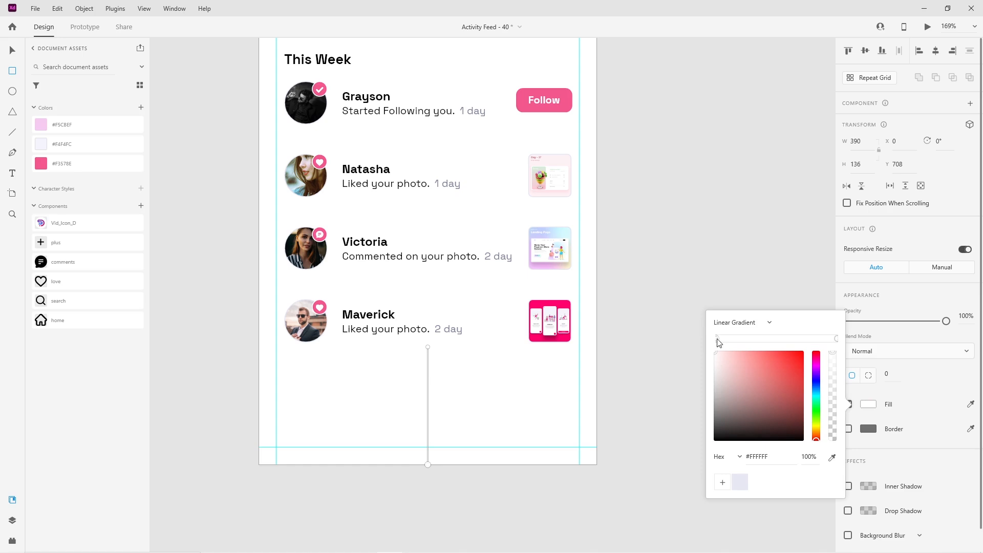
pyautogui.moveTo(832, 353); pyautogui.dragTo(837, 463)
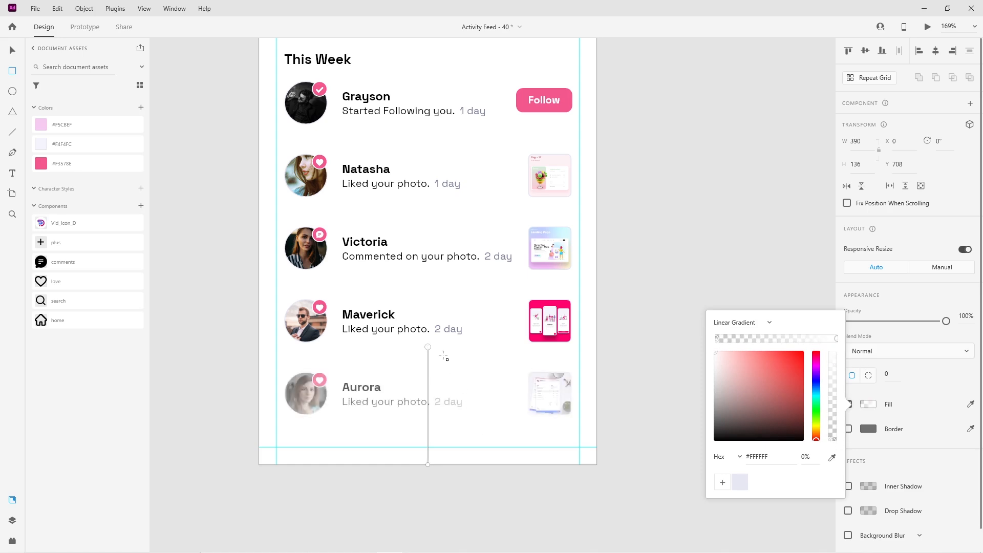
# Strengthen the gradient fade by extending its start upward and adding a middle white stop with high opacity.
pyautogui.moveTo(428, 347); pyautogui.dragTo(428, 308)
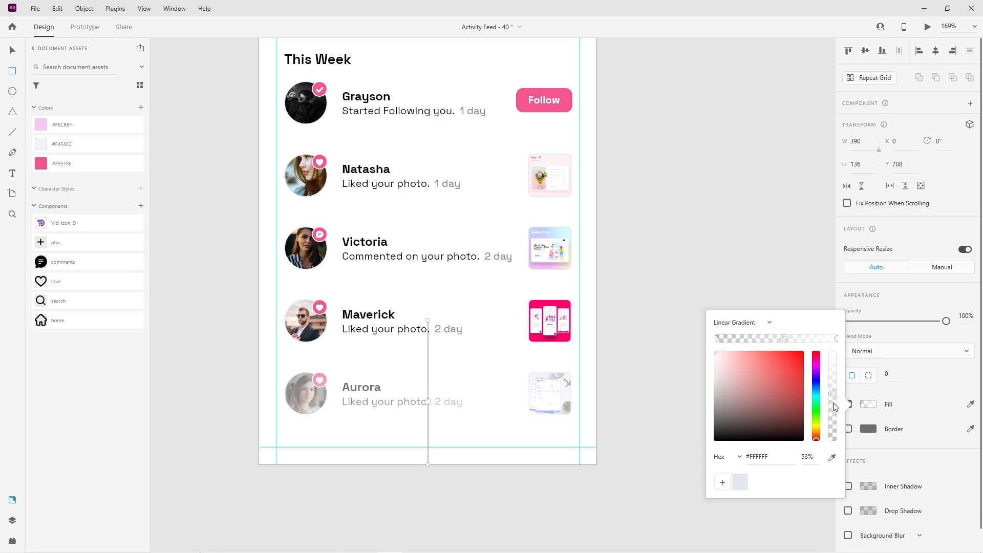
pyautogui.moveTo(835, 382); pyautogui.dragTo(833, 365)
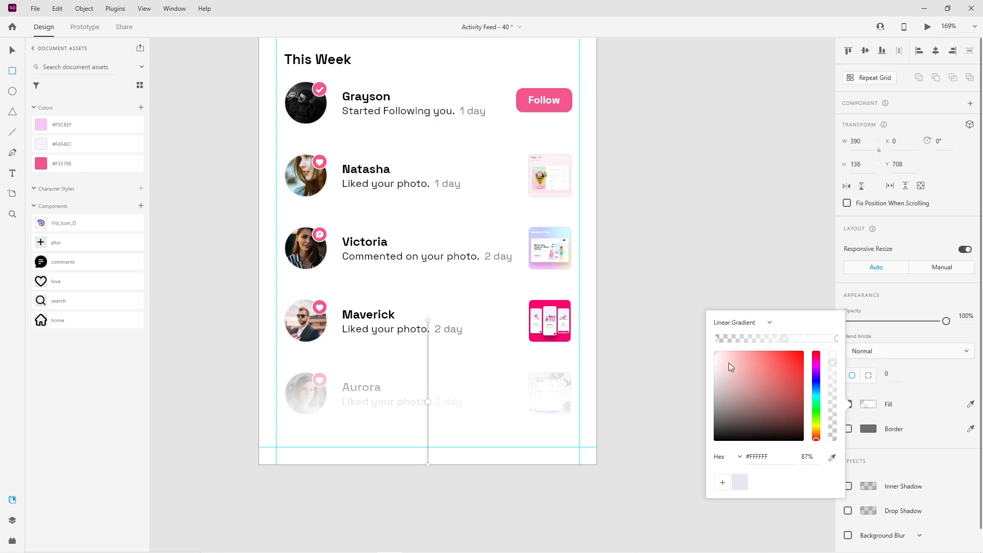
pyautogui.moveTo(787, 344); pyautogui.dragTo(772, 343)
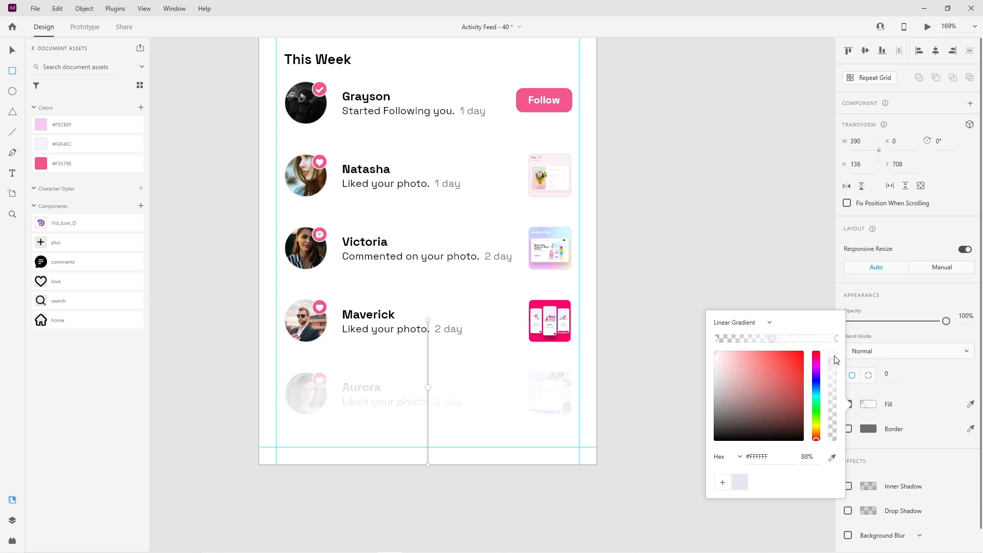
pyautogui.moveTo(835, 360); pyautogui.dragTo(835, 352)
pyautogui.click(654, 442)
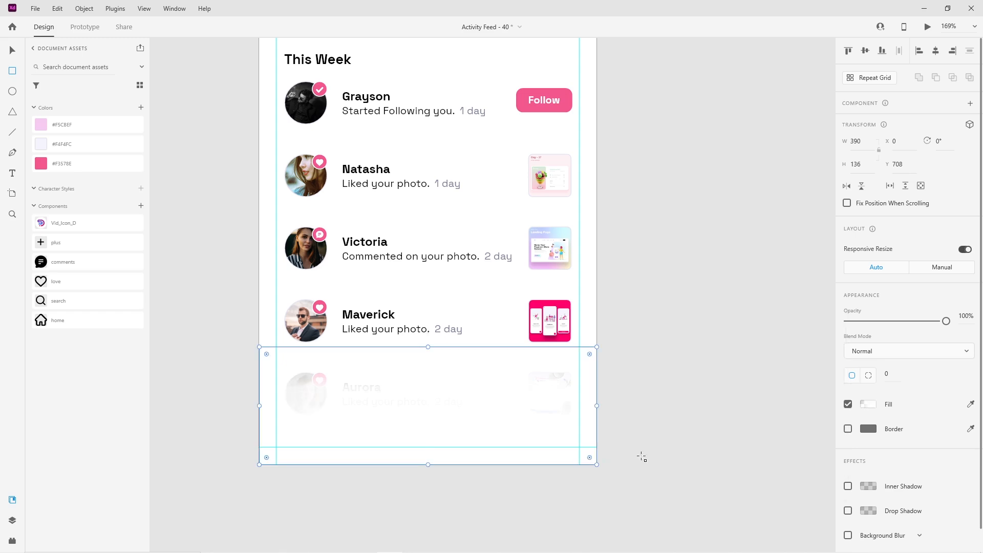
# Draw a 333 by 44 rectangle near the bottom of the artboard, position it at Y 776 and round its corners to 22.
pyautogui.click(12, 50)
pyautogui.press('Escape')
pyautogui.click(15, 73)
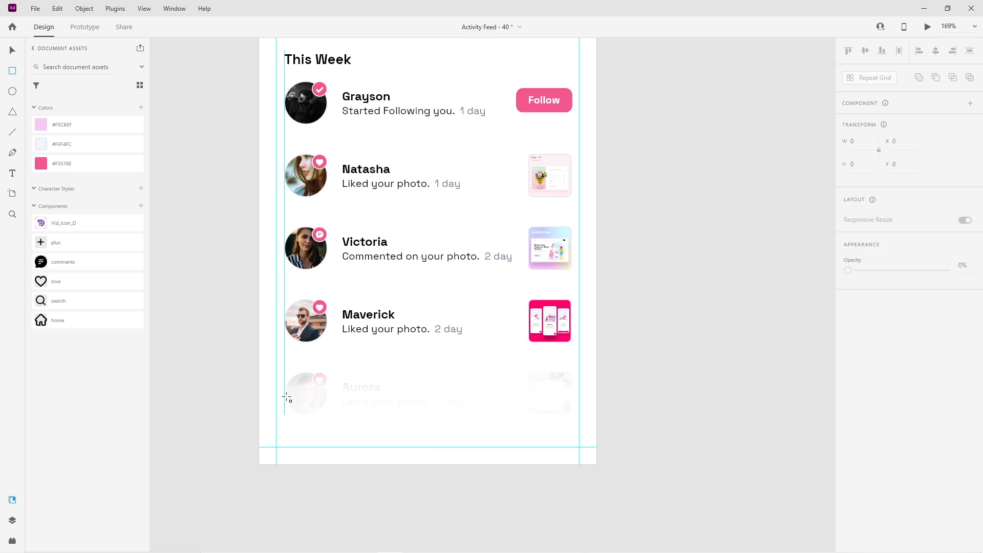
pyautogui.moveTo(285, 404); pyautogui.dragTo(573, 446)
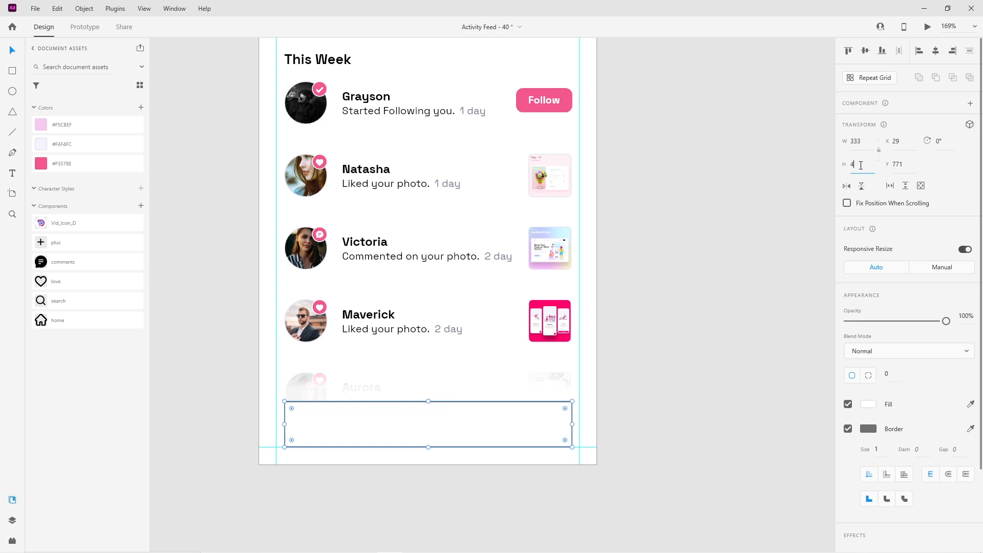
pyautogui.press('Return')
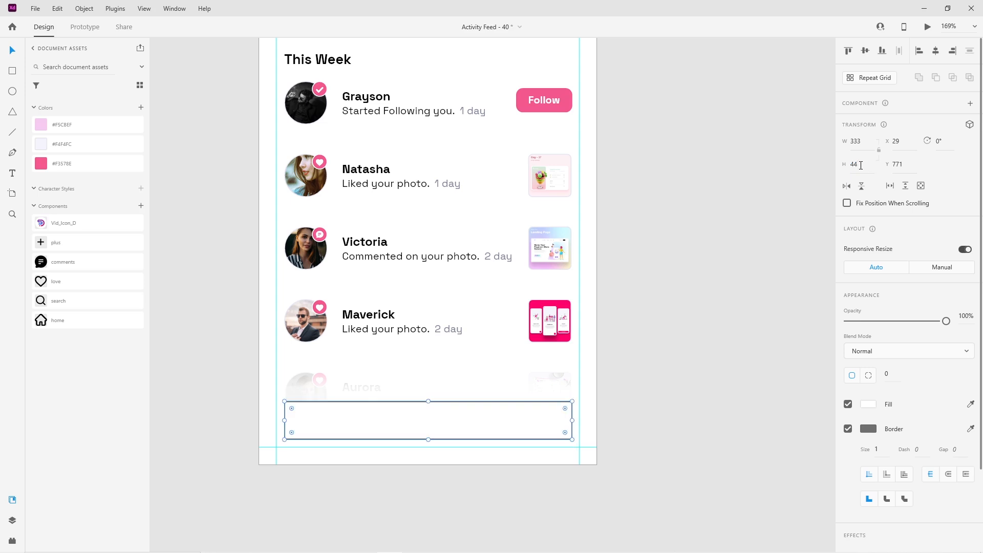
pyautogui.moveTo(467, 419)
pyautogui.mouseDown()
pyautogui.moveTo(468, 428)
pyautogui.moveTo(467, 420)
pyautogui.mouseUp()
pyautogui.moveTo(565, 413); pyautogui.dragTo(555, 441)
# Set the rounded bar's border to the saved lavender #E7E8F3 and its fill to the light document color #F4F4FC.
pyautogui.click(866, 430)
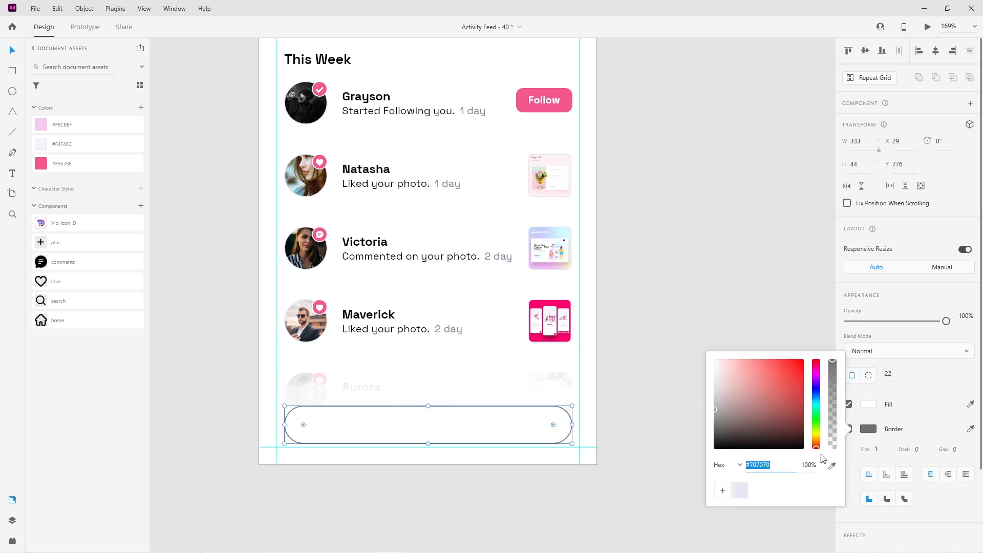
pyautogui.click(740, 493)
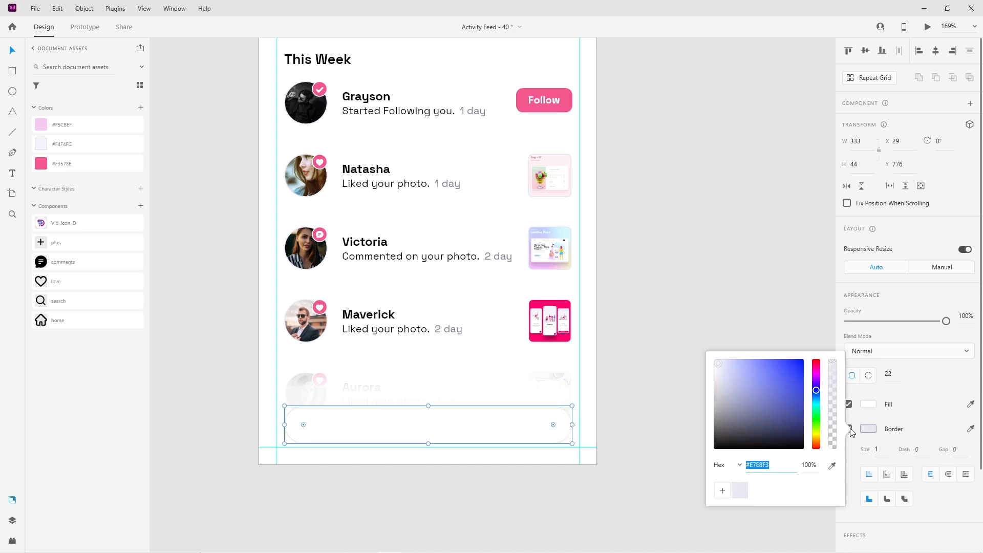
pyautogui.scroll(5, 465, 441)
pyautogui.click(76, 144)
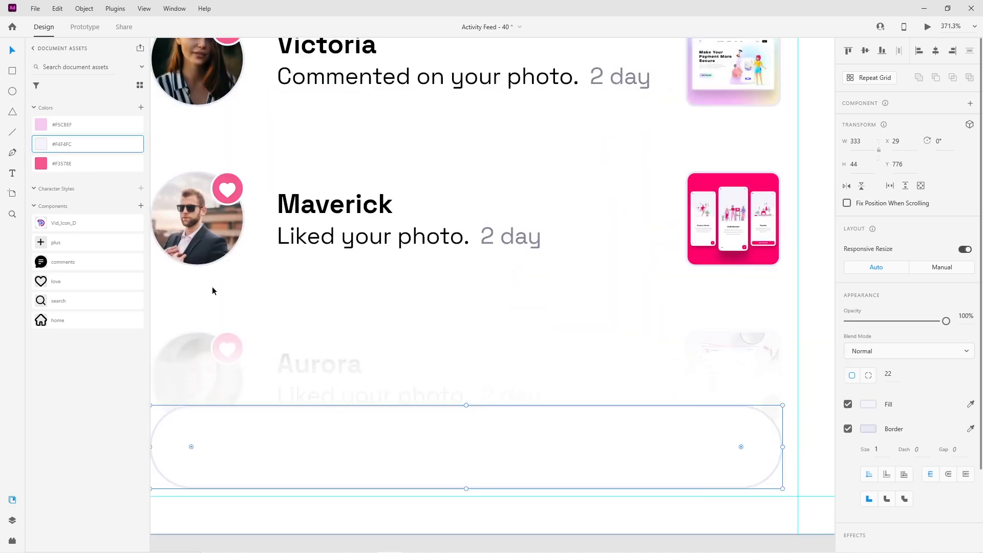
pyautogui.scroll(-5, 468, 404)
pyautogui.click(444, 504)
pyautogui.scroll(1, 406, 500)
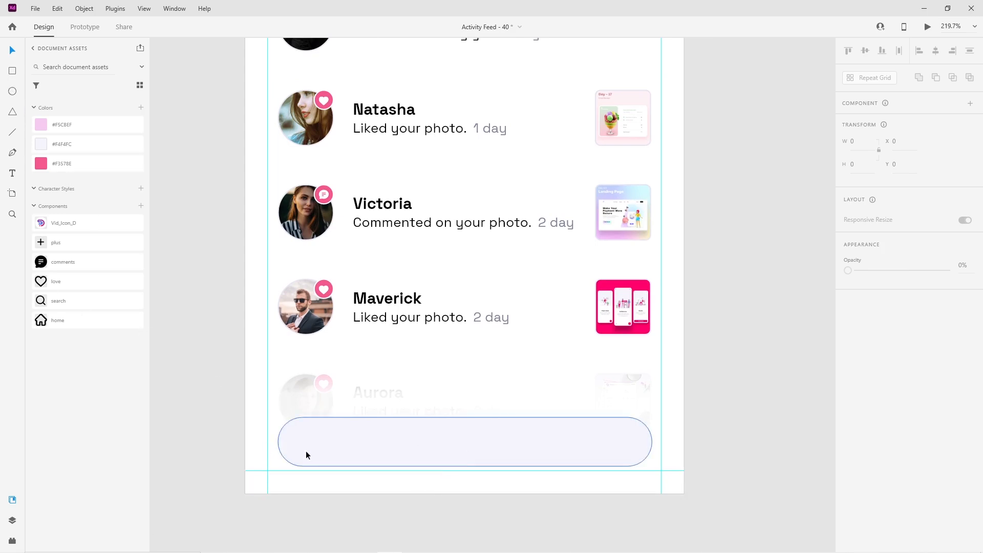
# Widen the rounded bar to 350 so both ends meet the side guides.
pyautogui.click(282, 445)
pyautogui.moveTo(272, 443); pyautogui.dragTo(263, 442)
pyautogui.moveTo(653, 441); pyautogui.dragTo(666, 443)
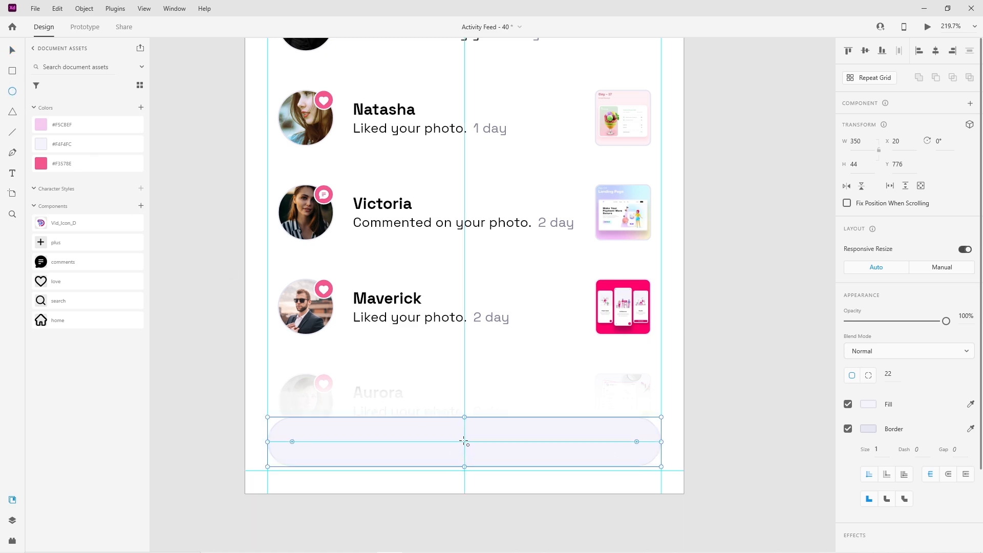
# Draw a circle on the middle of the rounded bar and set its size to 64 by 64.
pyautogui.moveTo(464, 441); pyautogui.dragTo(493, 471)
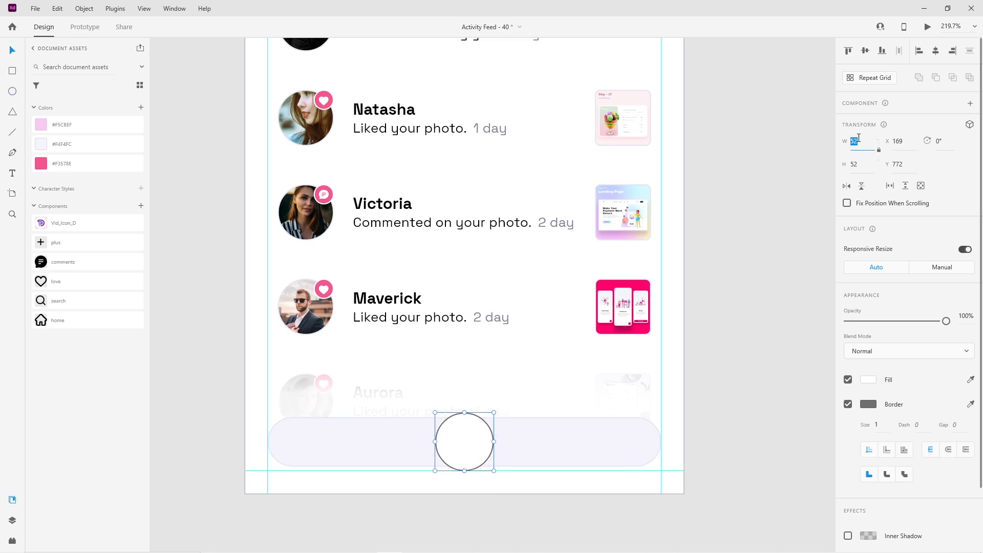
pyautogui.write('64')
pyautogui.press('Return')
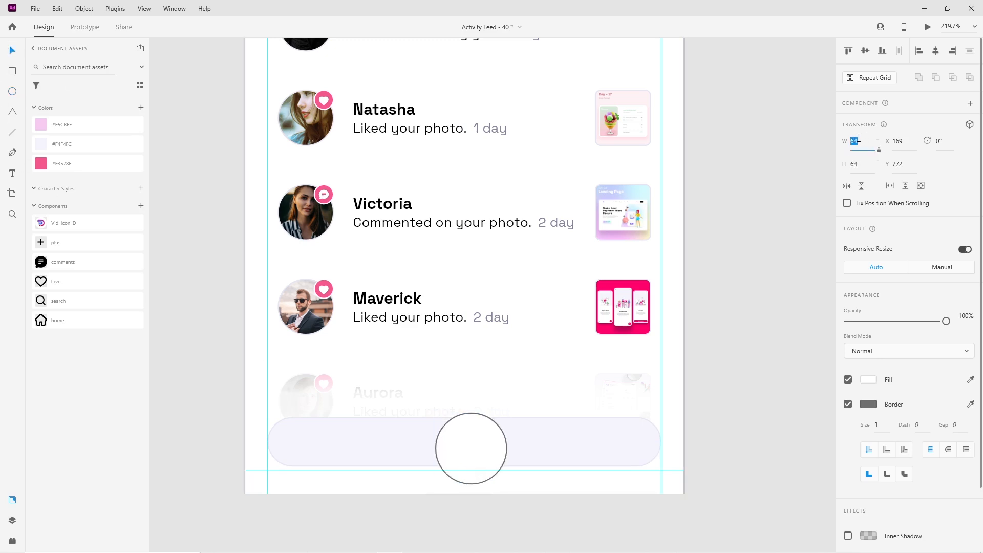
# Move the circle up and center it with the bar both vertically and horizontally.
pyautogui.moveTo(472, 451); pyautogui.dragTo(472, 442)
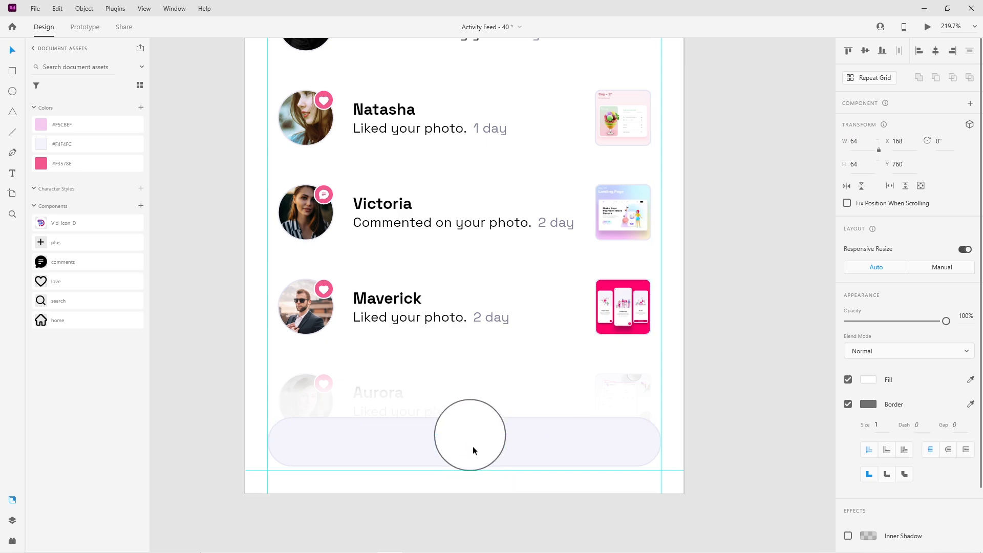
pyautogui.keyDown('shift'); pyautogui.click(543, 445); pyautogui.keyUp('shift')
pyautogui.click(865, 51)
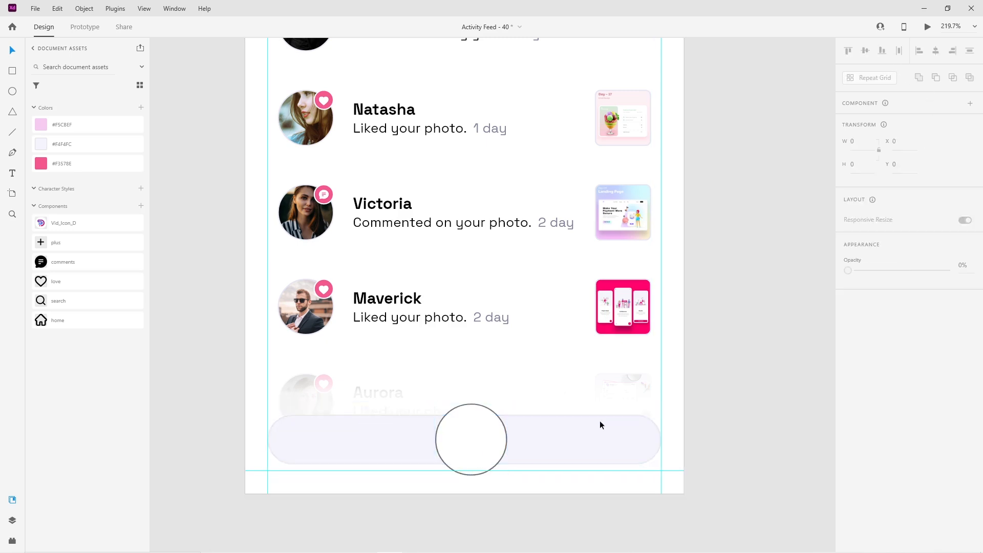
pyautogui.click(935, 51)
pyautogui.click(769, 287)
# Match the circle to the bar by sampling the bar's fill color and setting the border to the saved lavender #E7E8F3.
pyautogui.click(464, 449)
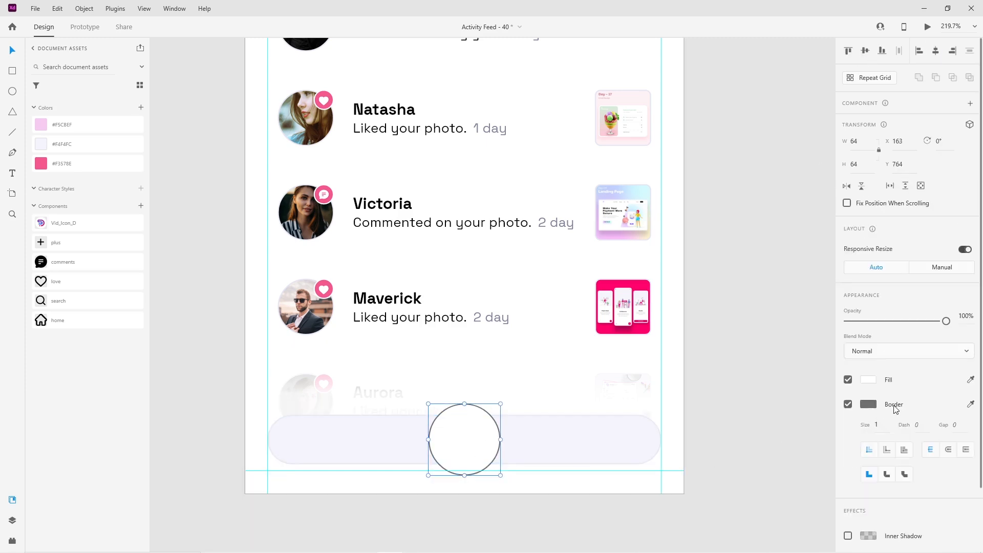
pyautogui.click(557, 444)
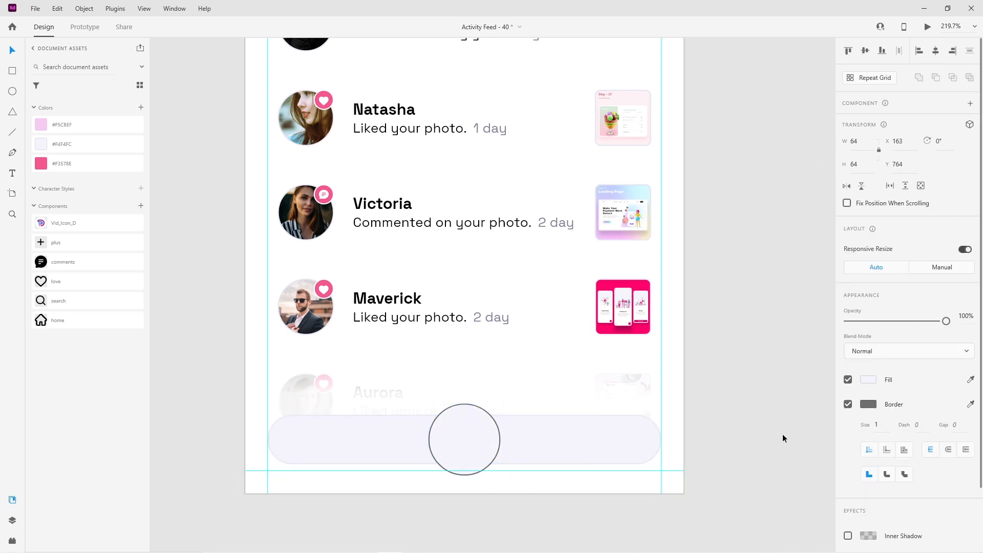
pyautogui.click(609, 441)
pyautogui.click(868, 428)
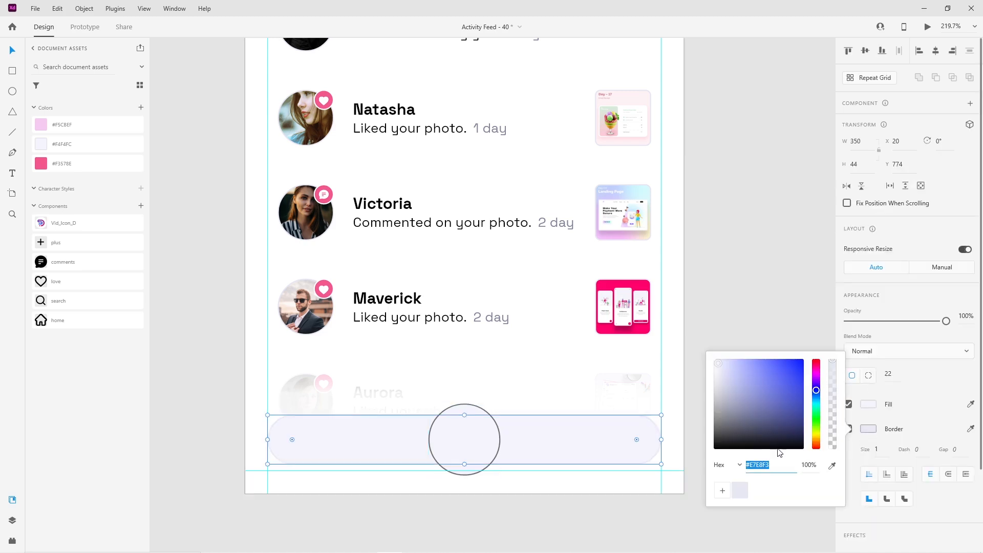
pyautogui.click(440, 442)
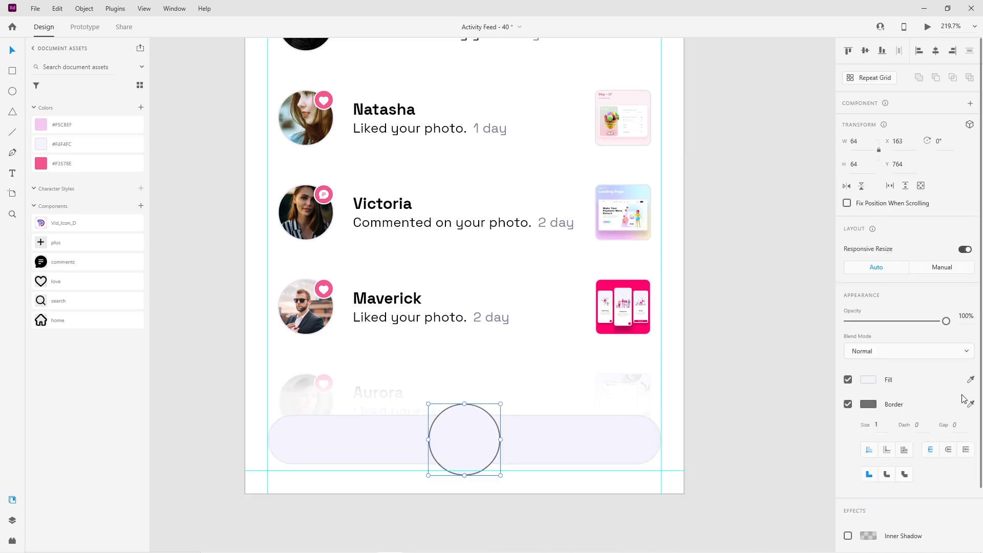
pyautogui.click(873, 404)
pyautogui.click(740, 465)
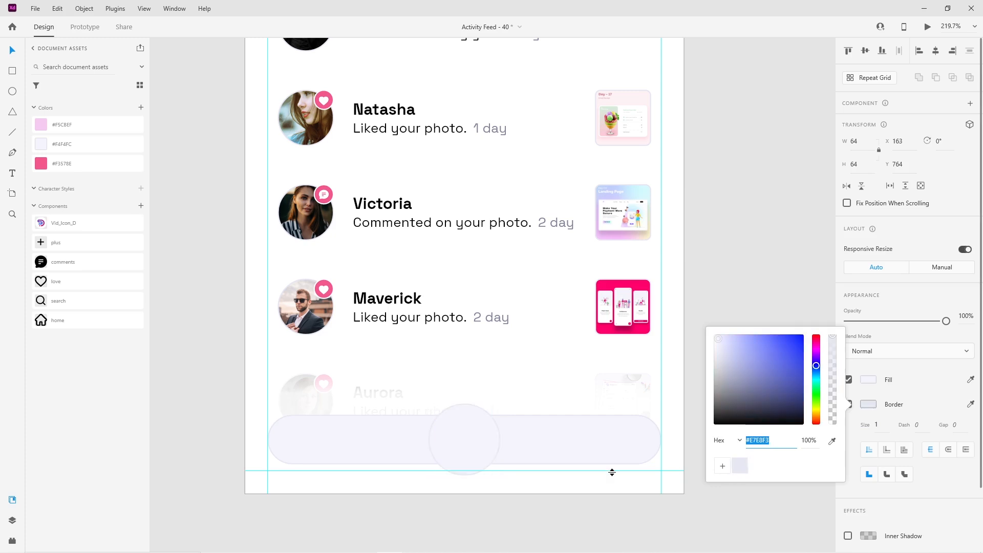
# Merge the circle and the rounded bar into one shape with the Add operation and raise it to Y 760 on the lower guide.
pyautogui.keyDown('shift'); pyautogui.click(534, 446); pyautogui.keyUp('shift')
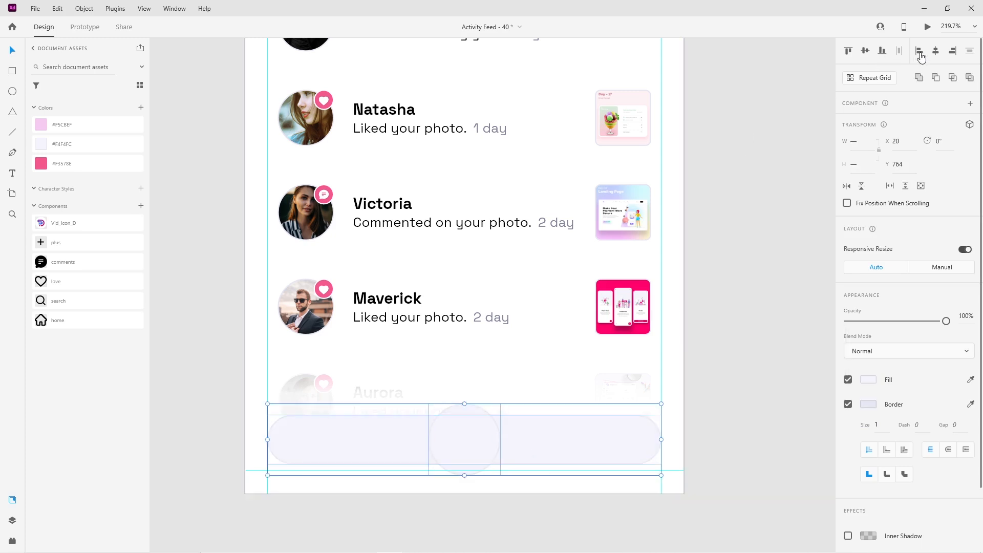
pyautogui.click(918, 77)
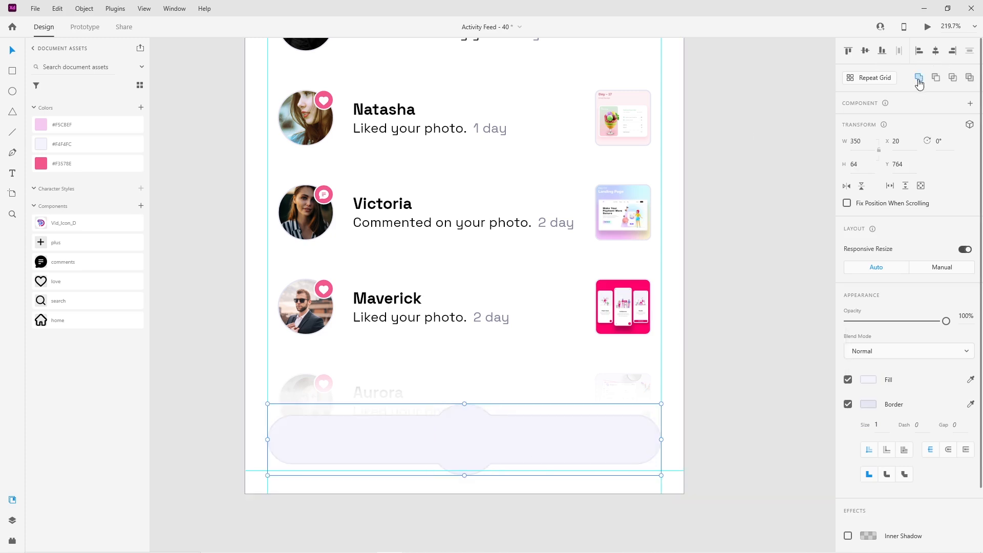
pyautogui.click(750, 405)
pyautogui.moveTo(714, 461); pyautogui.dragTo(717, 447)
pyautogui.moveTo(492, 432); pyautogui.dragTo(493, 428)
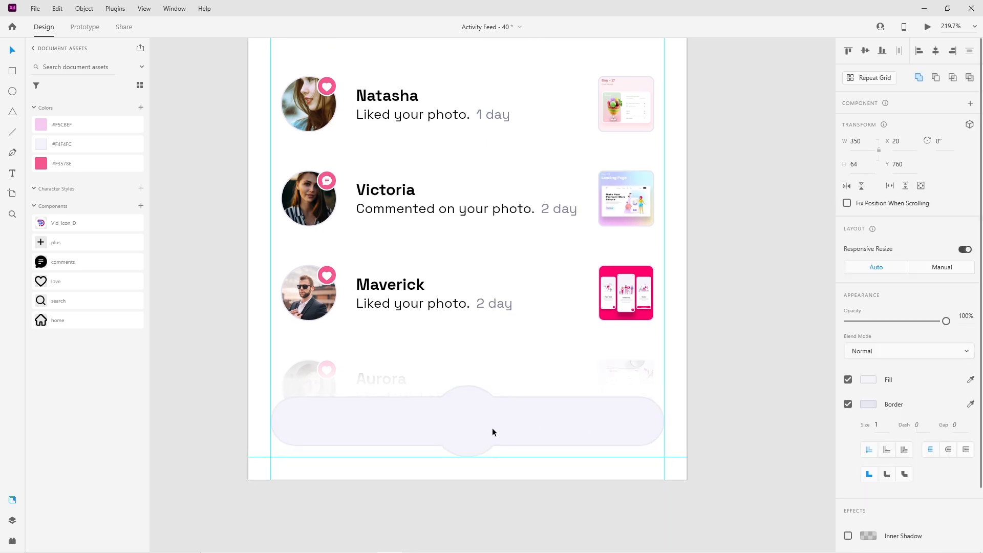
pyautogui.scroll(1, 416, 508)
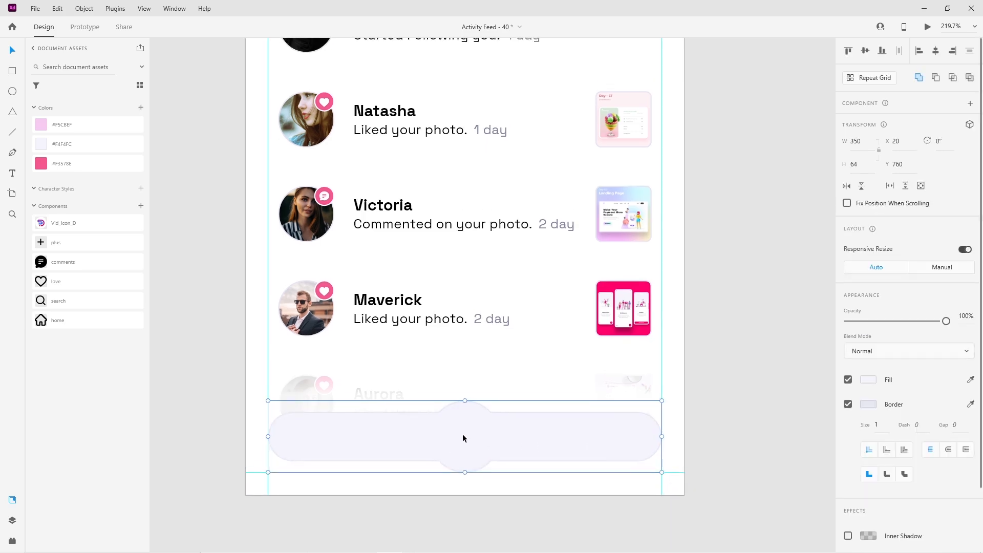
# Set the height of the bar inside the merged shape to 48 and align it vertically with the circle.
pyautogui.doubleClick(557, 444)
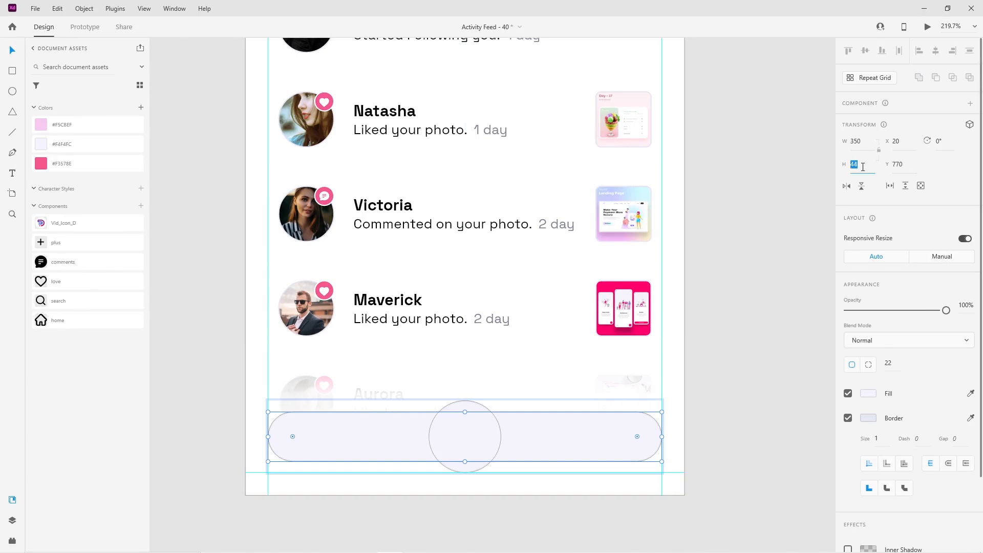
pyautogui.write('47')
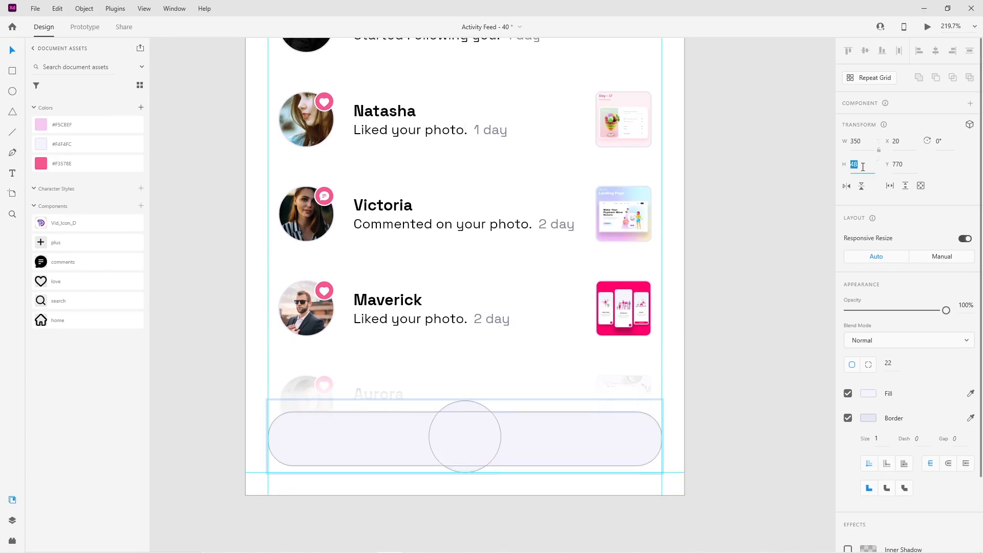
pyautogui.click(478, 404)
pyautogui.click(865, 51)
pyautogui.hotkey('ctrl', 'alt', 'u')
pyautogui.click(730, 434)
pyautogui.moveTo(588, 440)
pyautogui.mouseDown()
pyautogui.moveTo(588, 432)
pyautogui.moveTo(588, 441)
pyautogui.mouseUp()
pyautogui.click(696, 473)
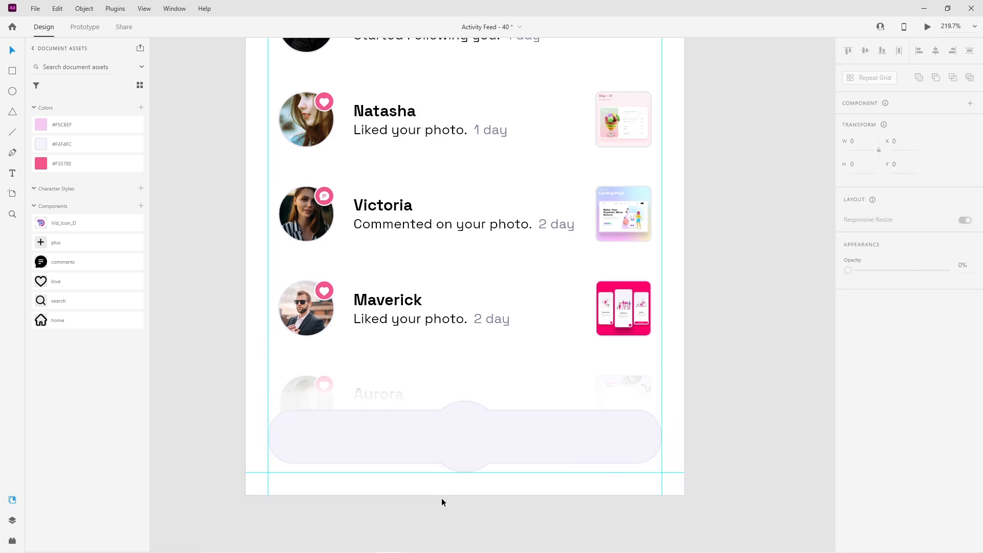
# Draw a 36 by 36 circle on the middle of the navigation bar and center it with the bar.
pyautogui.scroll(1, 443, 498)
pyautogui.scroll(2, 480, 386)
pyautogui.press('e')
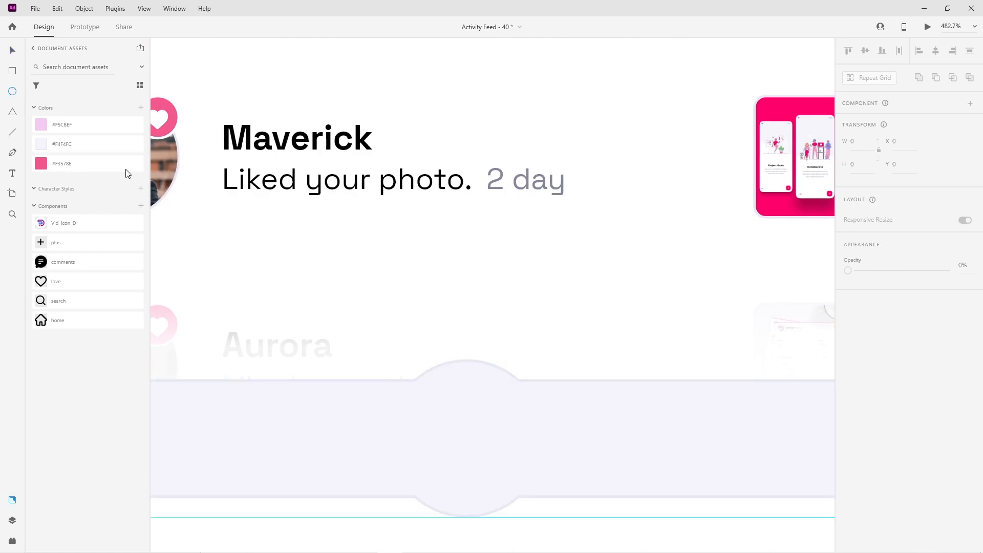
pyautogui.moveTo(465, 440); pyautogui.dragTo(511, 483)
pyautogui.click(13, 51)
pyautogui.keyDown('shift'); pyautogui.click(621, 432); pyautogui.keyUp('shift')
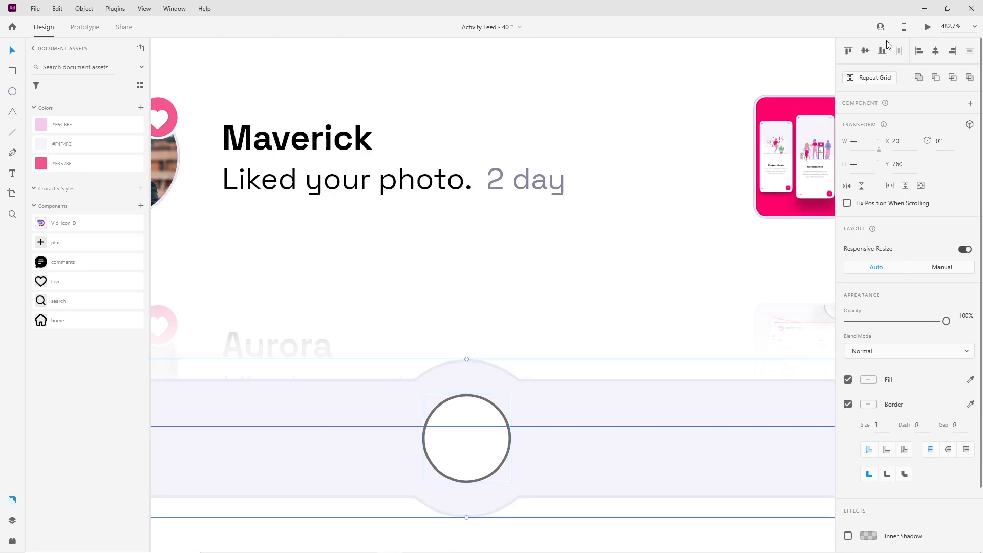
pyautogui.click(499, 437)
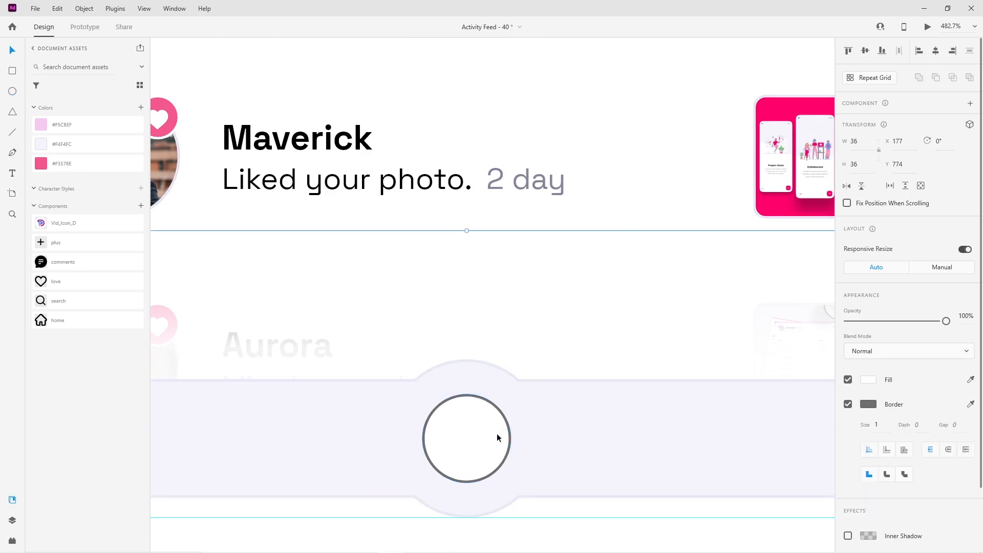
# Remove the small circle's border and fill it with a linear gradient from pink #F3578E to light pink #F5CBEF.
pyautogui.click(848, 405)
pyautogui.click(868, 380)
pyautogui.click(741, 301)
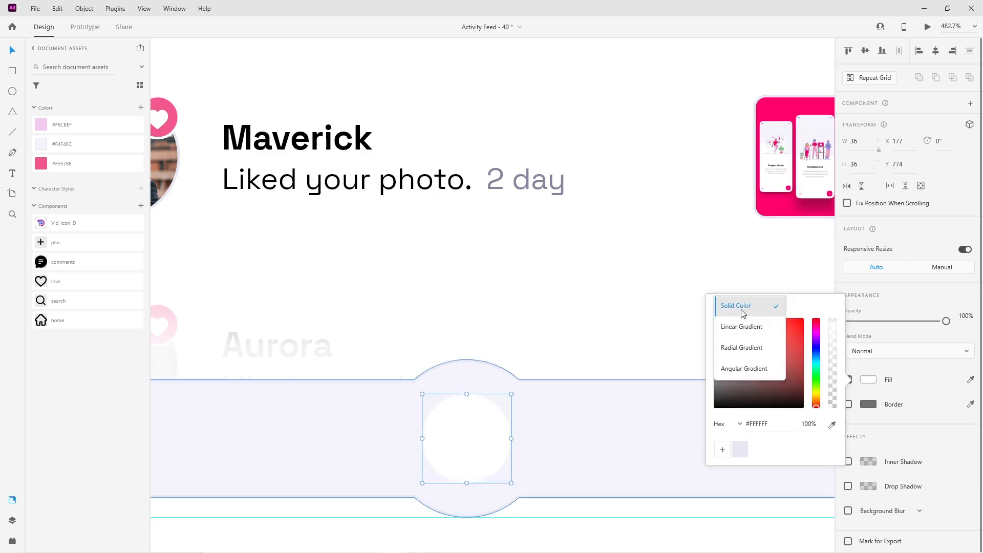
pyautogui.click(750, 332)
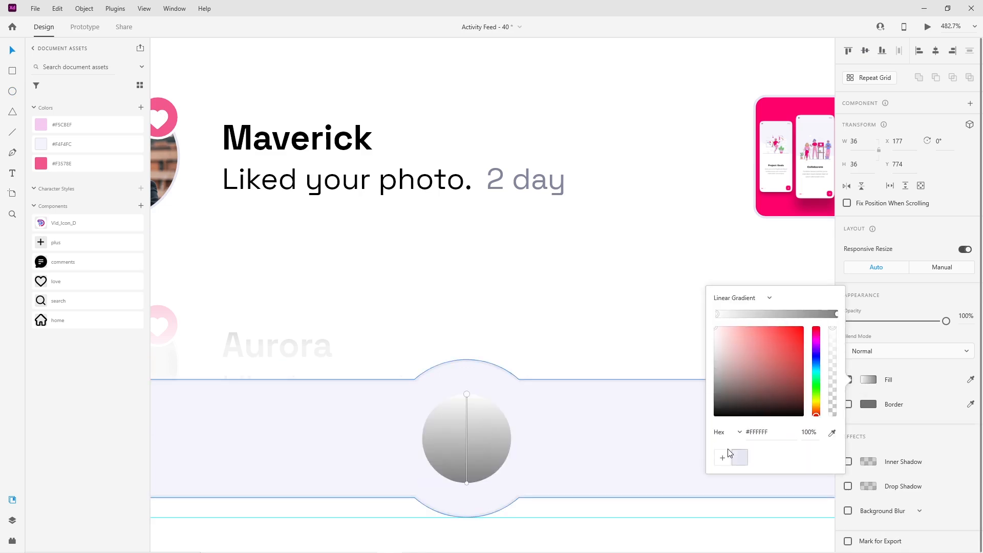
pyautogui.click(832, 433)
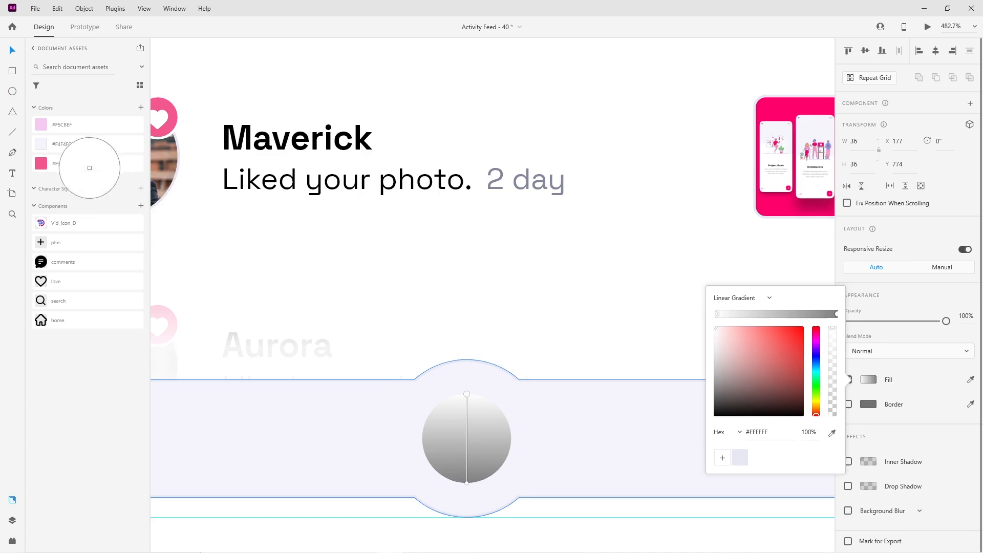
pyautogui.click(41, 163)
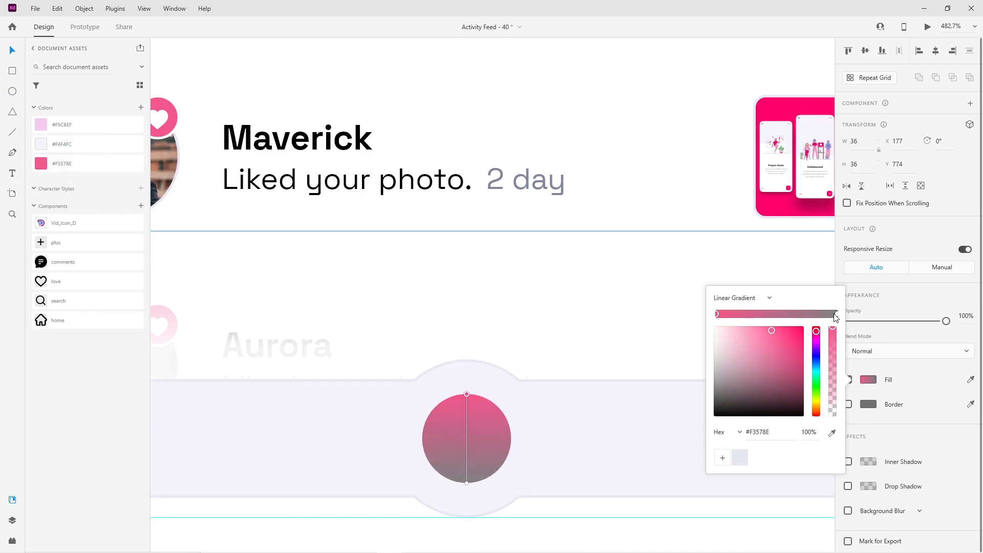
pyautogui.click(831, 433)
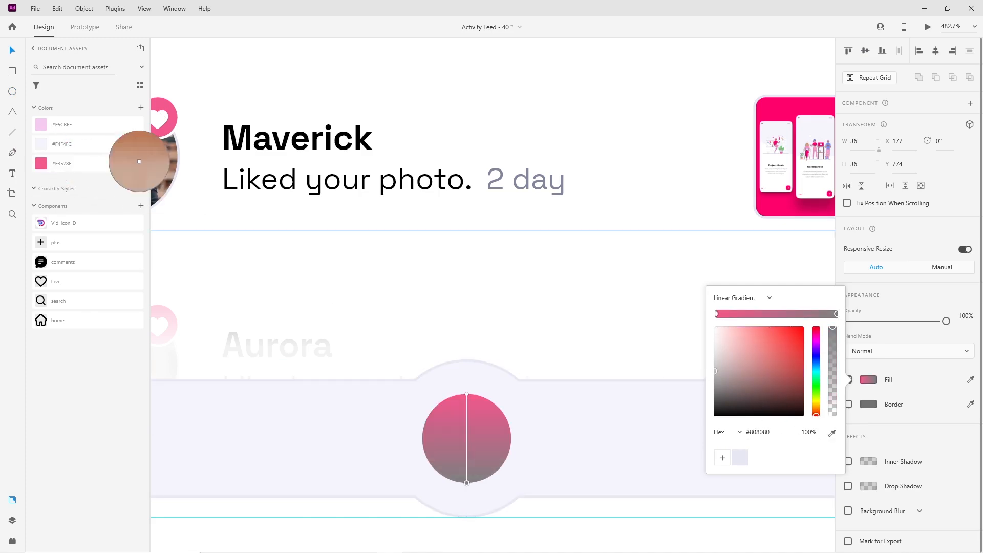
pyautogui.click(41, 124)
# Reverse the circle's gradient so the light pink is at the top and the strong pink at the bottom.
pyautogui.moveTo(466, 395)
pyautogui.mouseDown()
pyautogui.moveTo(479, 481)
pyautogui.moveTo(466, 394)
pyautogui.mouseUp()
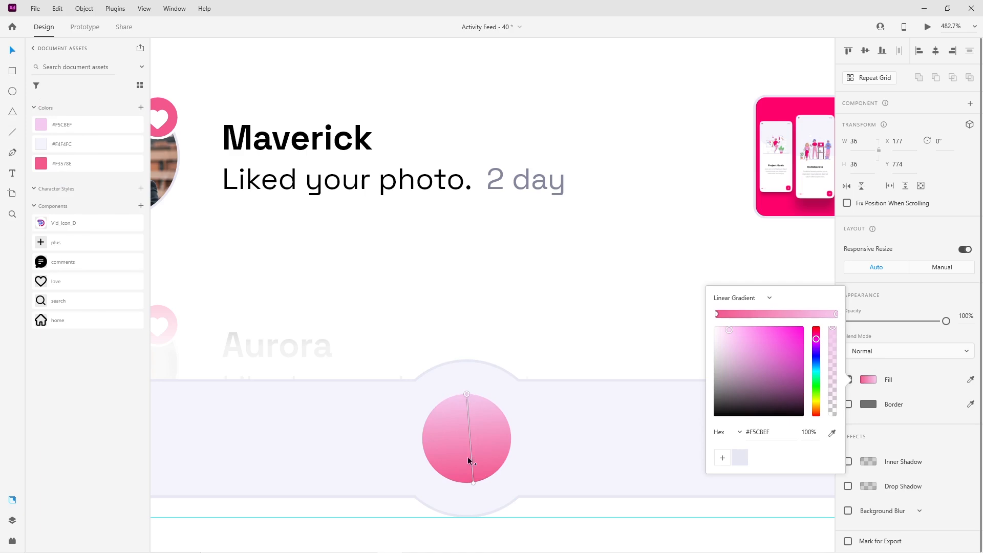
pyautogui.moveTo(474, 483); pyautogui.dragTo(451, 439)
pyautogui.scroll(-7, 435, 446)
pyautogui.click(423, 489)
pyautogui.scroll(3, 428, 490)
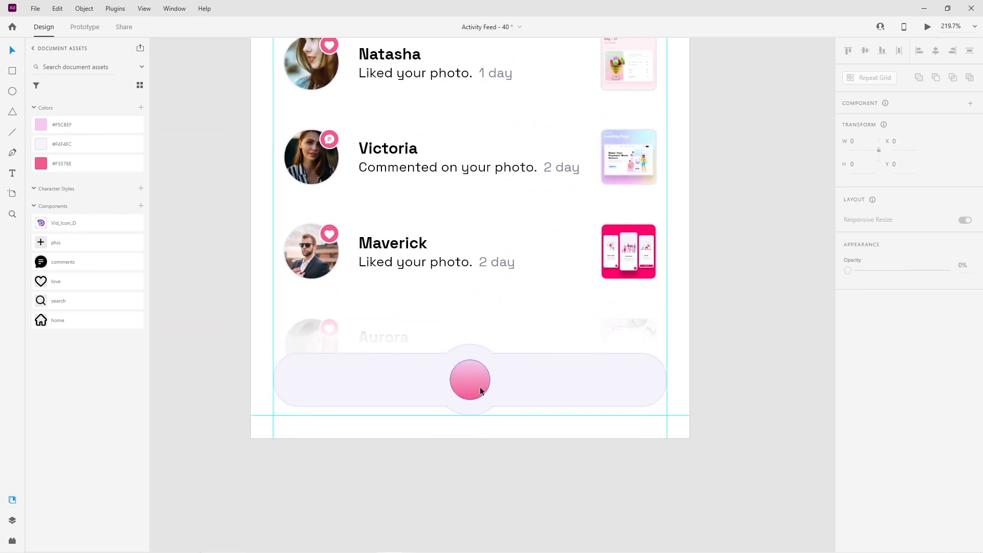
# Add a drop shadow to the gradient circle with Y offset 8 and blur 12.
pyautogui.click(480, 391)
pyautogui.click(847, 486)
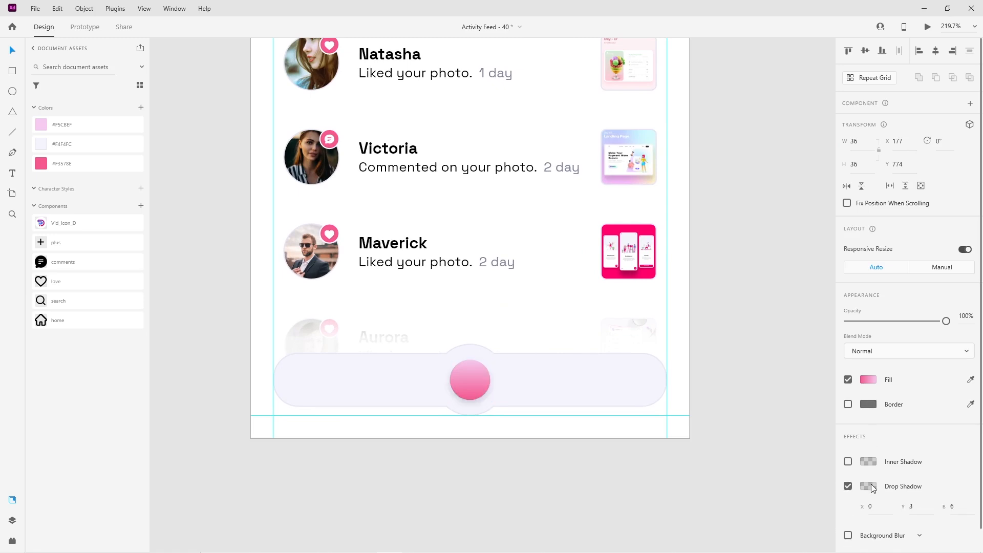
pyautogui.click(868, 486)
pyautogui.click(876, 505)
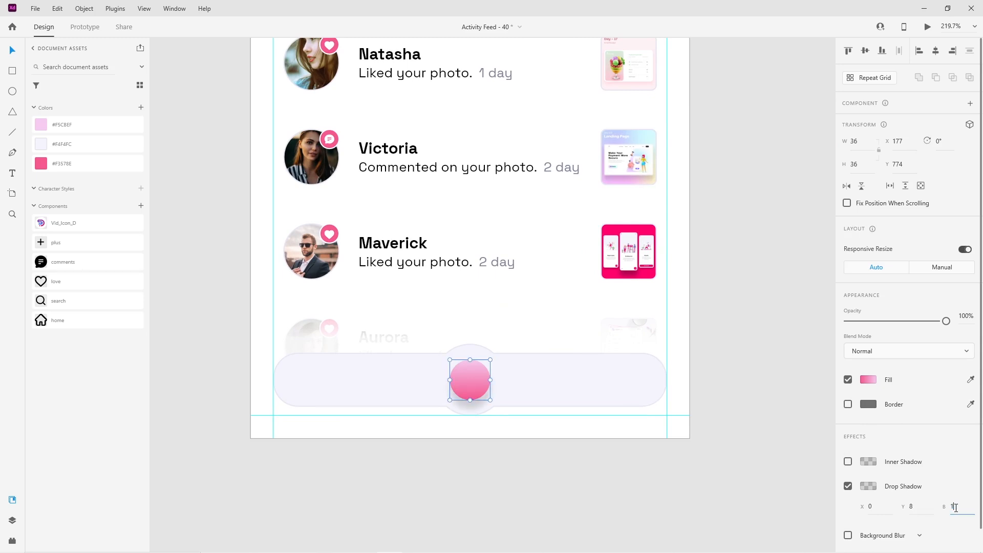
# Color the drop shadow with the pink #F35A91 sampled from the circle and lower the shadow color's opacity.
pyautogui.click(868, 486)
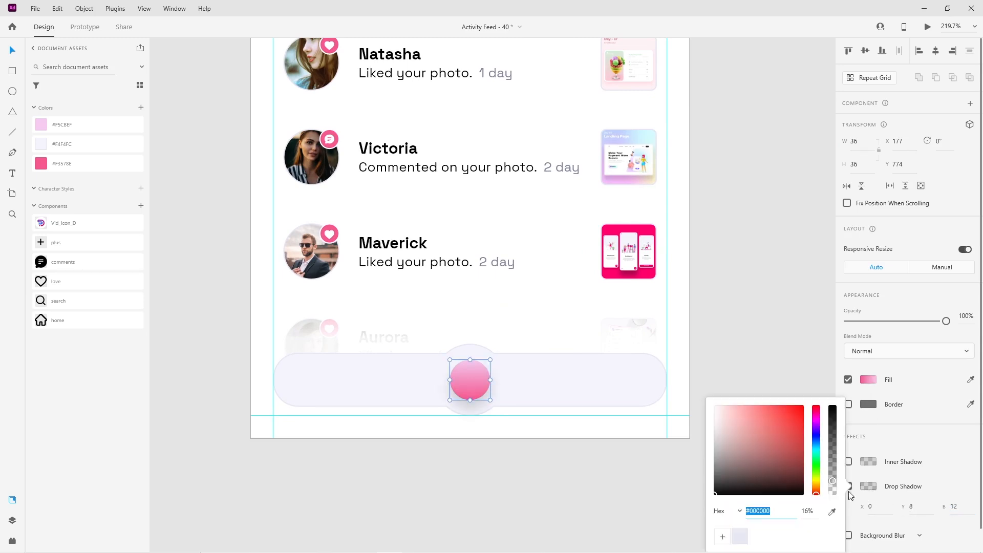
pyautogui.click(831, 511)
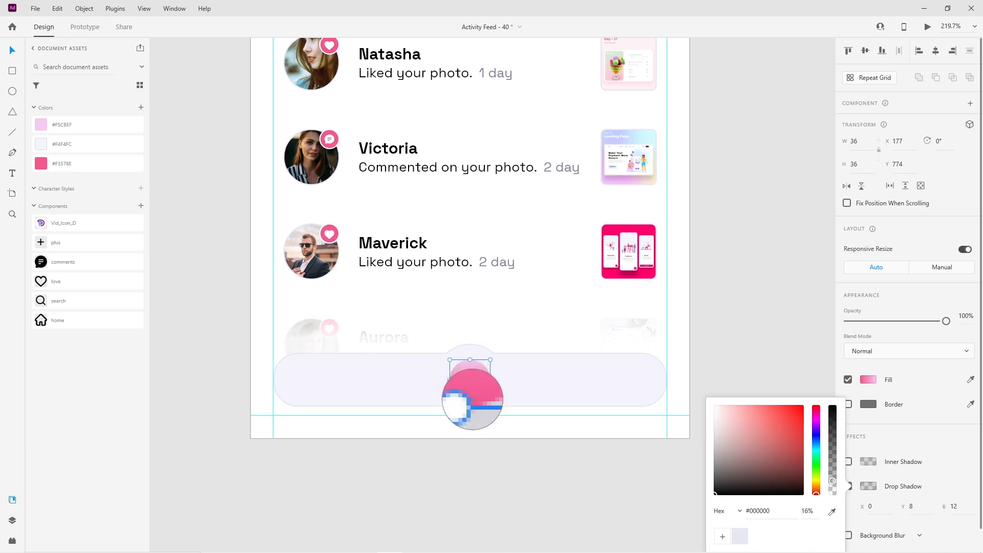
pyautogui.click(474, 398)
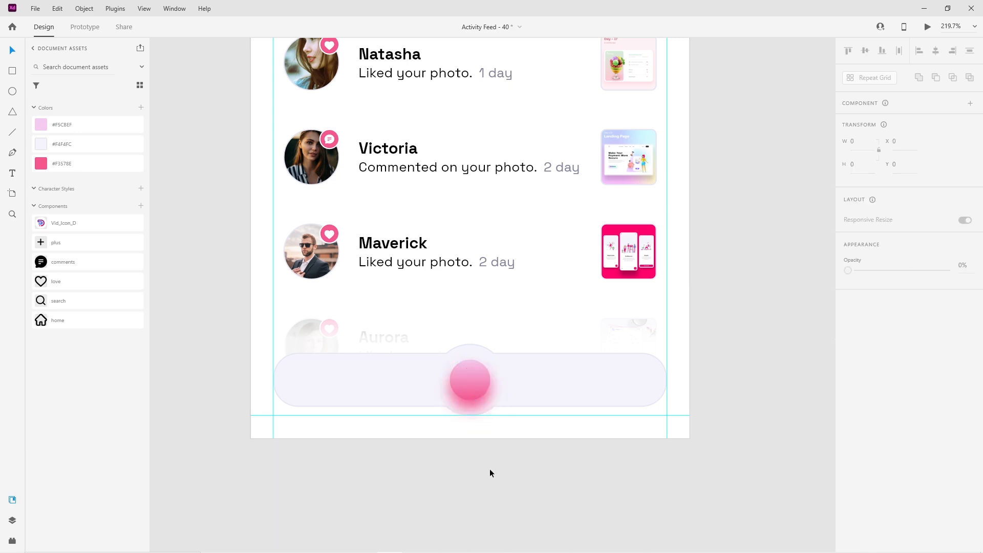
pyautogui.scroll(5, 484, 389)
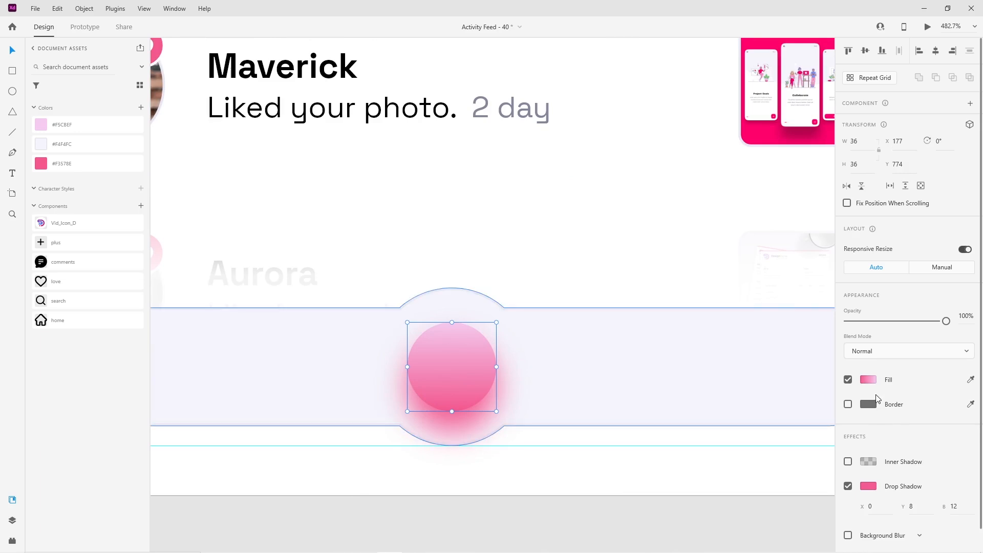
pyautogui.click(867, 487)
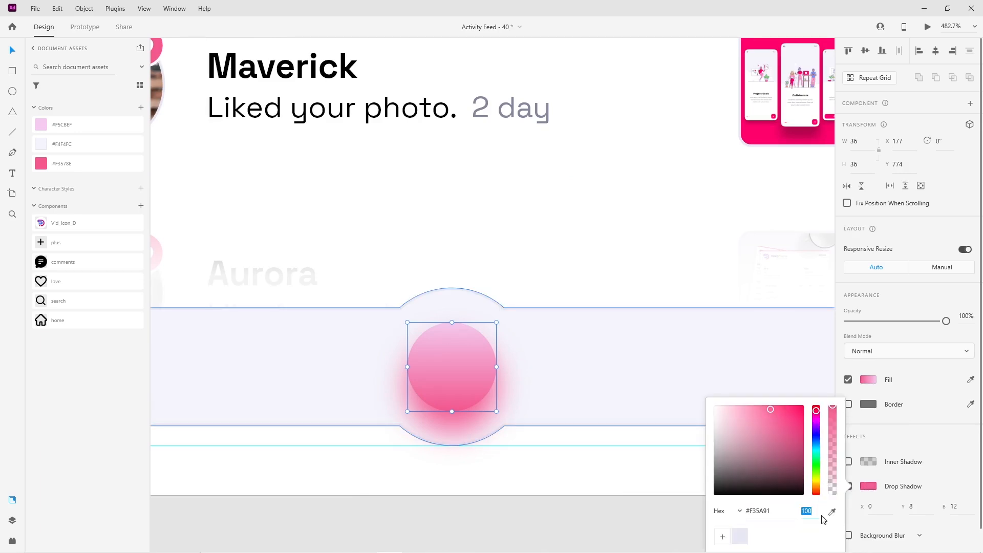
pyautogui.press('Return')
pyautogui.click(469, 489)
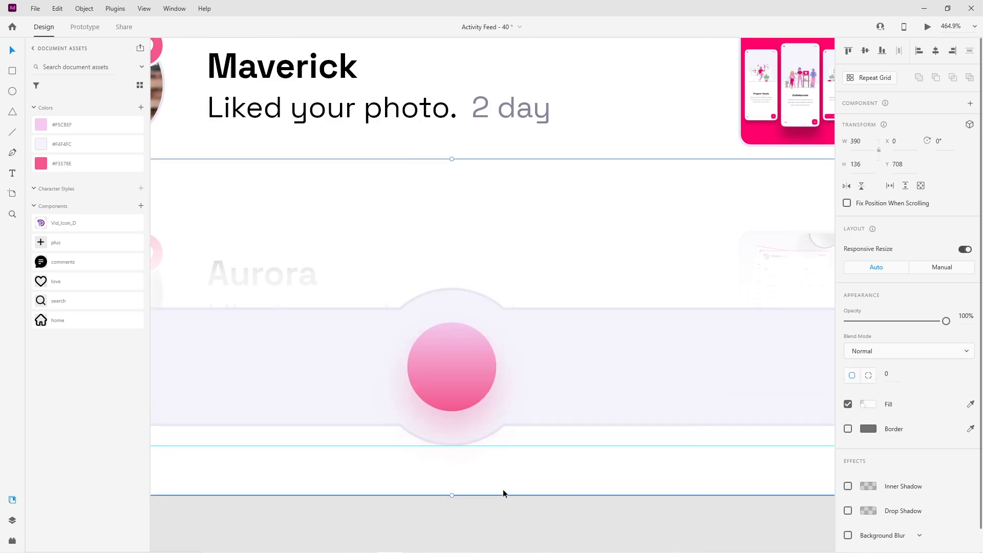
# Place the plus component on the gradient circle and center it with the circle.
pyautogui.scroll(-5, 502, 489)
pyautogui.moveTo(494, 495); pyautogui.dragTo(504, 503)
pyautogui.click(443, 512)
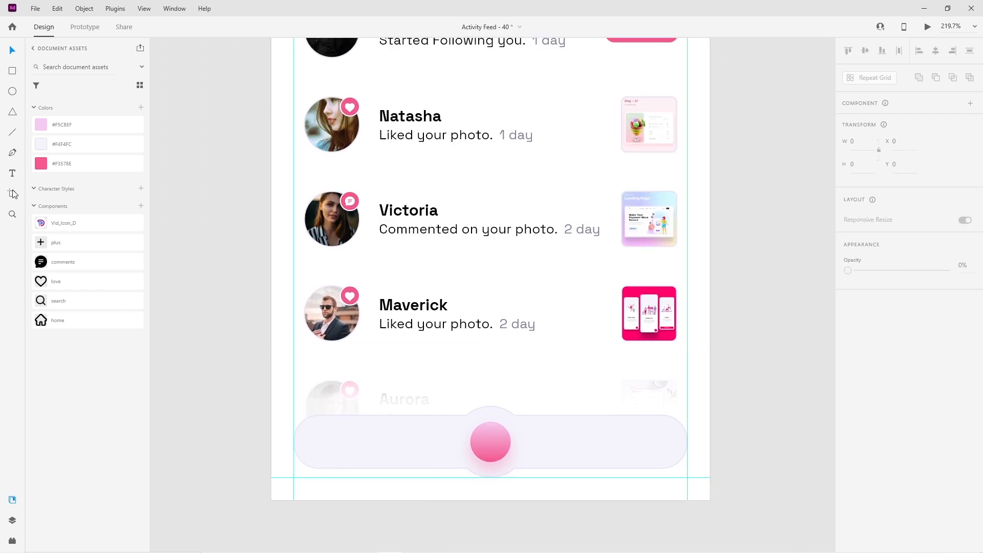
pyautogui.moveTo(147, 319); pyautogui.dragTo(370, 422)
pyautogui.click(196, 449)
pyautogui.moveTo(485, 443); pyautogui.dragTo(490, 444)
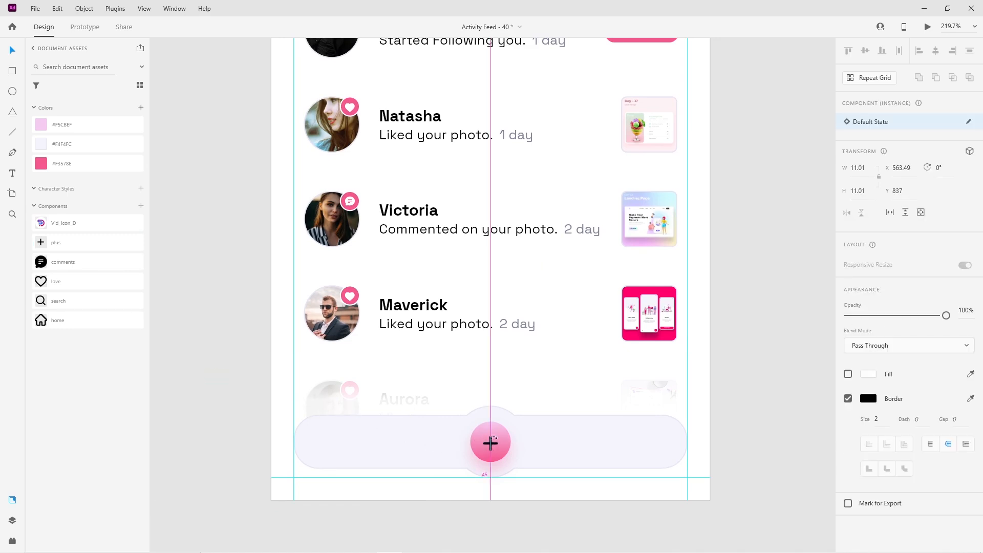
pyautogui.keyDown('shift'); pyautogui.click(499, 431); pyautogui.keyUp('shift')
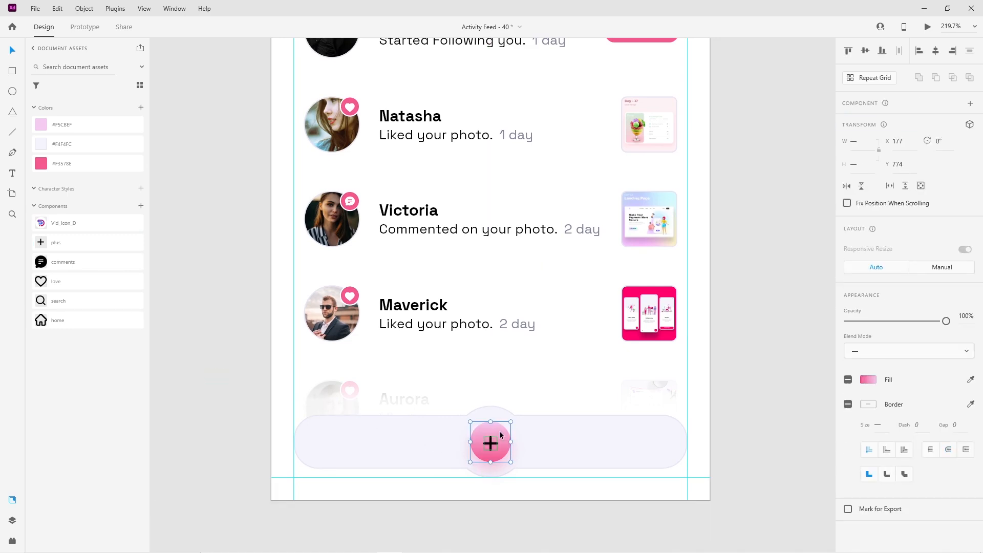
pyautogui.click(812, 277)
# Set the plus icon's border color to white #FFFFFF.
pyautogui.moveTo(490, 441); pyautogui.dragTo(490, 443)
pyautogui.click(868, 433)
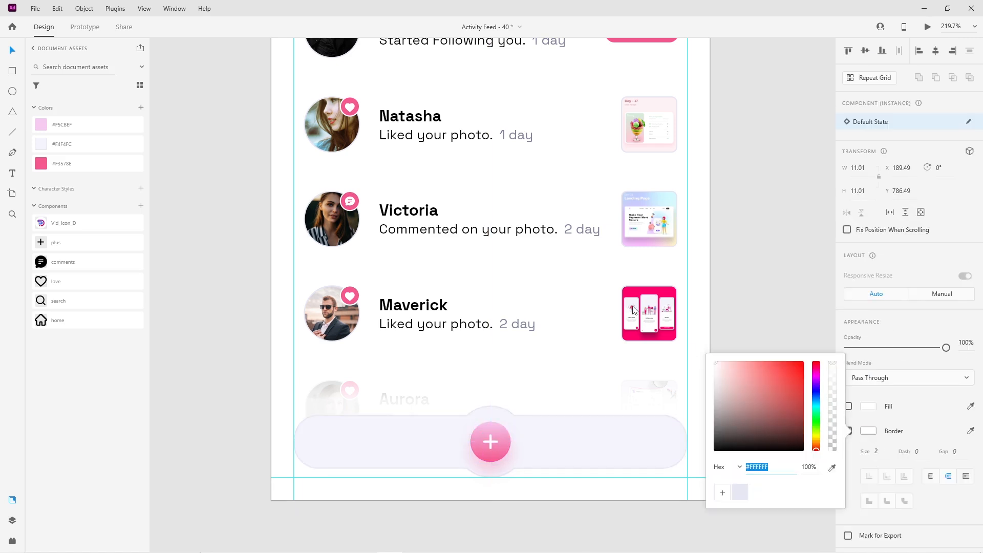
pyautogui.click(452, 514)
pyautogui.moveTo(434, 499); pyautogui.dragTo(439, 506)
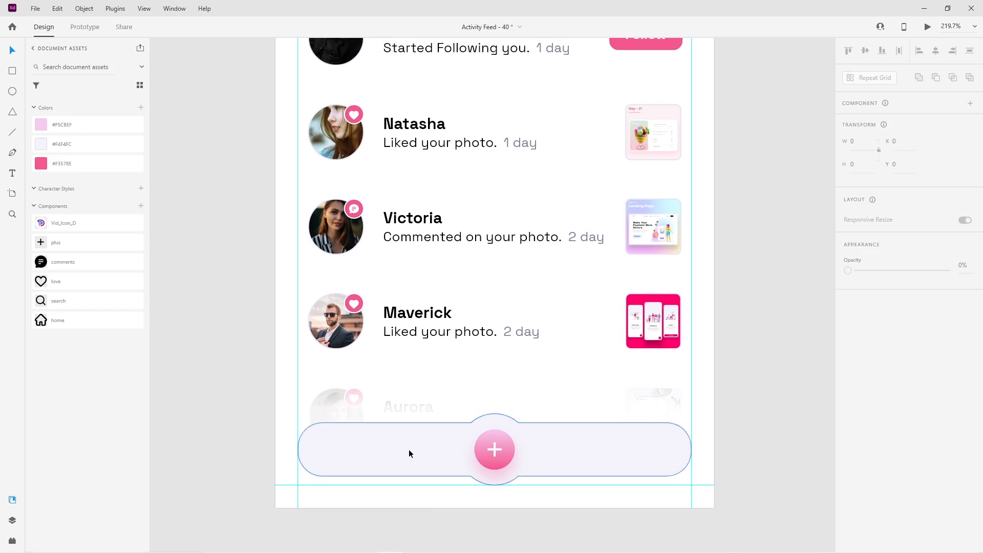
# Place the Vid_Icon_D component, scale it down to 39 by 39 and move it to the navigation bar's right end.
pyautogui.moveTo(42, 228); pyautogui.dragTo(718, 502)
pyautogui.click(631, 511)
pyautogui.scroll(-4, 596, 497)
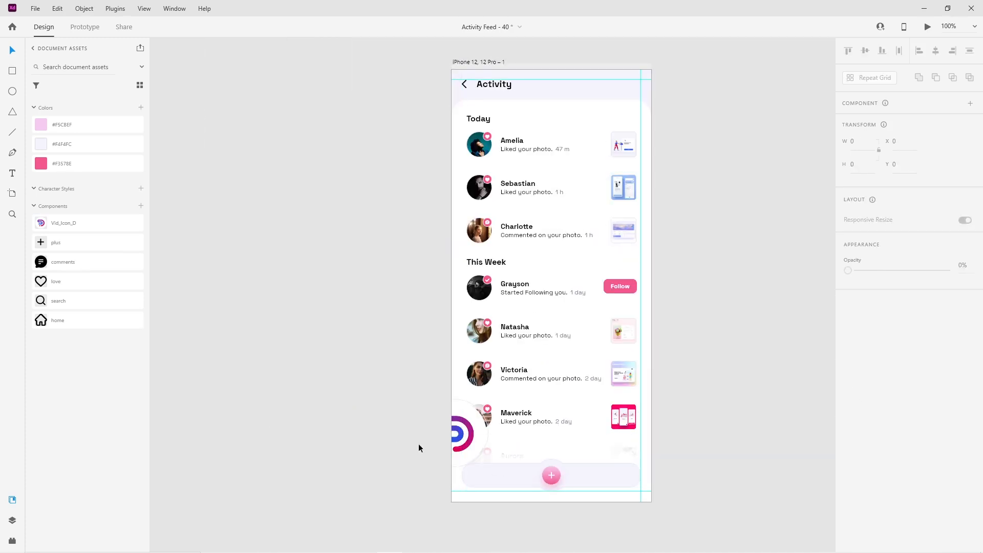
pyautogui.moveTo(468, 440); pyautogui.dragTo(377, 427)
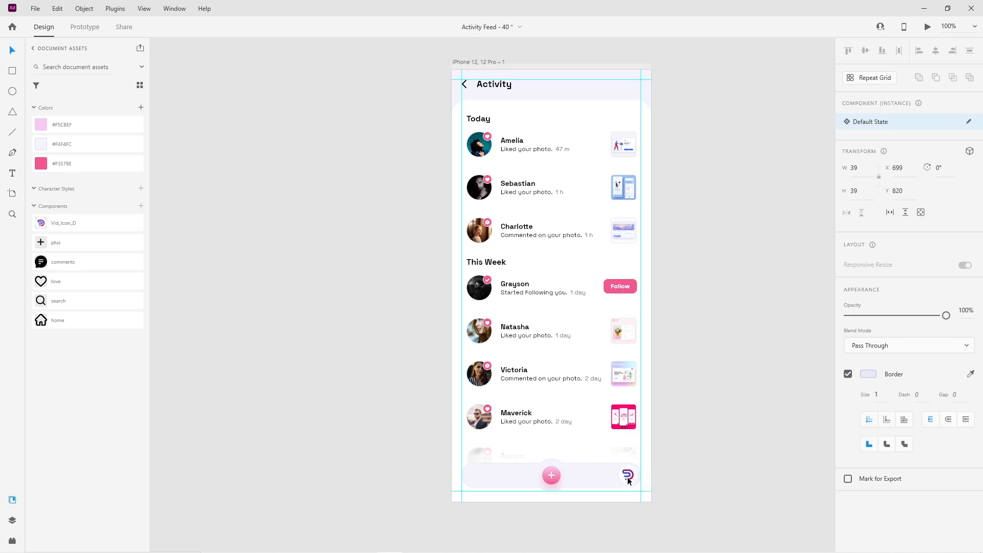
pyautogui.moveTo(628, 476); pyautogui.dragTo(627, 455)
# Shrink the Vid_Icon_D logo further near the bar's right end and center it vertically with the bar.
pyautogui.scroll(6, 632, 480)
pyautogui.moveTo(655, 489); pyautogui.dragTo(629, 461)
pyautogui.moveTo(617, 453); pyautogui.dragTo(631, 463)
pyautogui.keyDown('shift'); pyautogui.click(535, 462); pyautogui.keyUp('shift')
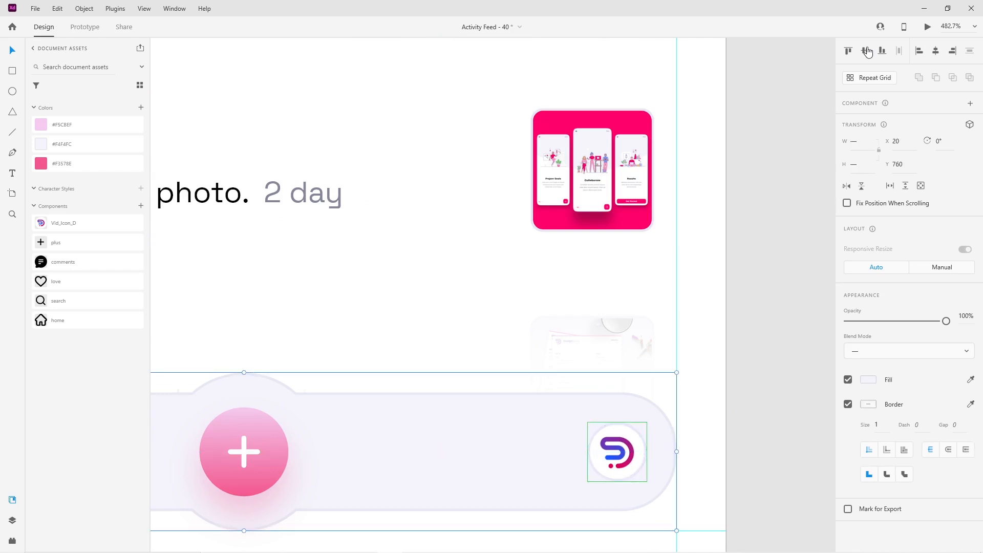
pyautogui.click(712, 367)
pyautogui.scroll(-4, 746, 367)
# Place the love, home and search components on the navigation bar, with home first, then search and love beside it.
pyautogui.click(746, 367)
pyautogui.scroll(1, 679, 438)
pyautogui.moveTo(588, 431); pyautogui.dragTo(580, 463)
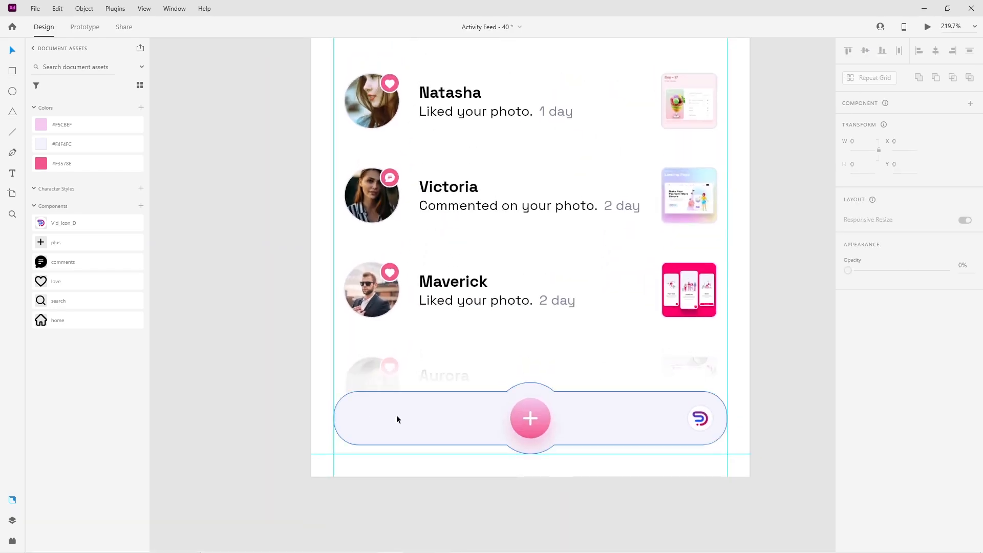
pyautogui.moveTo(43, 285); pyautogui.dragTo(224, 305)
pyautogui.moveTo(41, 320); pyautogui.dragTo(220, 402)
pyautogui.moveTo(232, 311); pyautogui.dragTo(432, 424)
pyautogui.moveTo(234, 409); pyautogui.dragTo(379, 426)
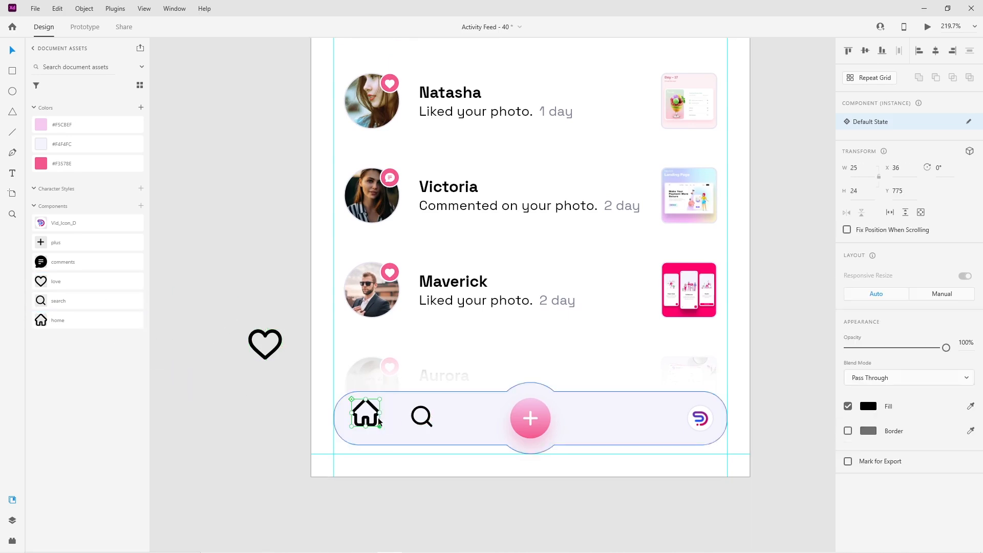
pyautogui.moveTo(271, 355); pyautogui.dragTo(465, 427)
# Scale down the love icon and move it to the section of the navigation bar between the plus button and the logo.
pyautogui.scroll(5, 461, 428)
pyautogui.moveTo(569, 447); pyautogui.dragTo(500, 428)
pyautogui.scroll(-5, 496, 446)
pyautogui.hscroll(2, 471, 440)
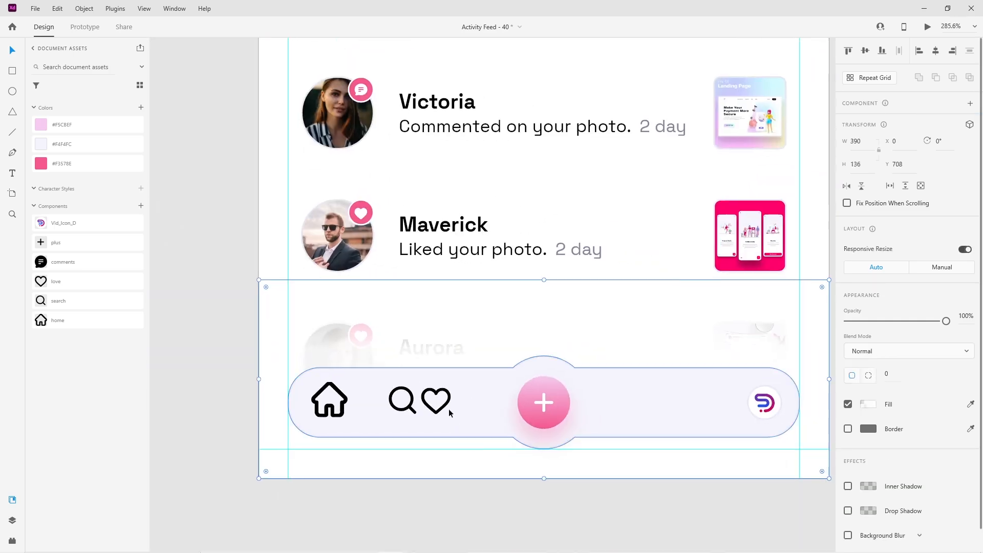
pyautogui.moveTo(440, 413); pyautogui.dragTo(667, 416)
# Adjust the search icon's placement and scale the home icon down to 19 by 18.
pyautogui.scroll(3, 303, 396)
pyautogui.moveTo(396, 398); pyautogui.dragTo(458, 416)
pyautogui.moveTo(460, 460); pyautogui.dragTo(375, 427)
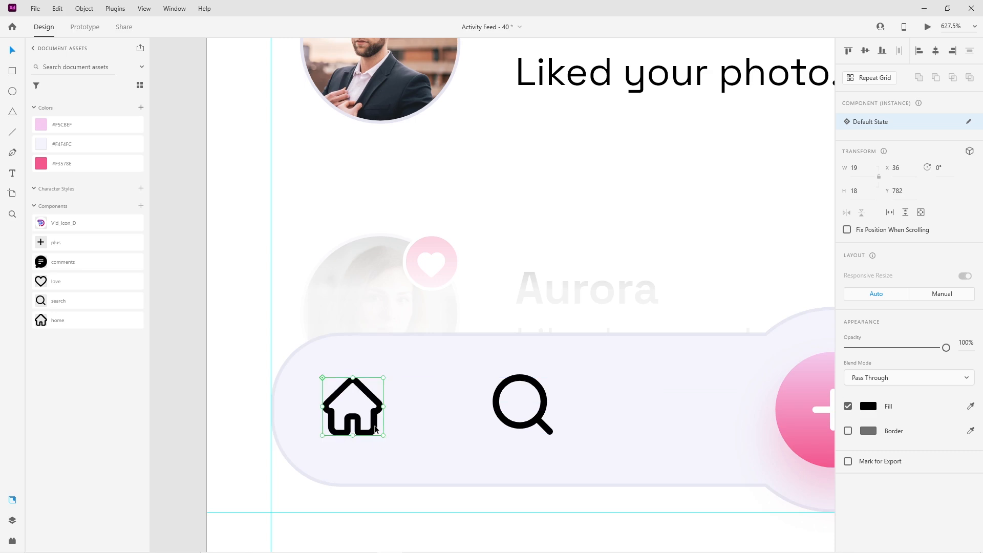
# Ungroup the home icon's component and enlarge the rectangle around the house shape to about 21 wide.
pyautogui.rightClick(373, 428)
pyautogui.click(404, 287)
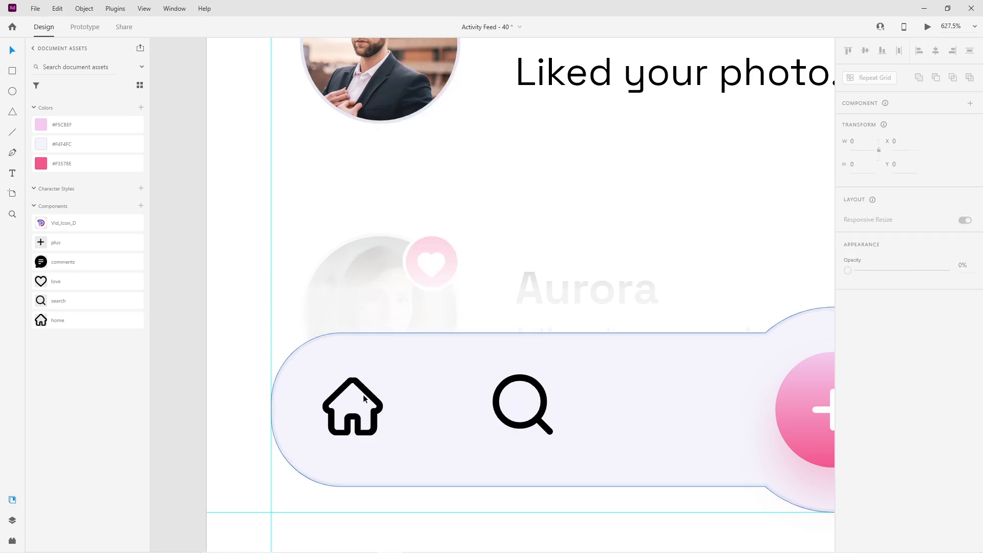
pyautogui.doubleClick(355, 379)
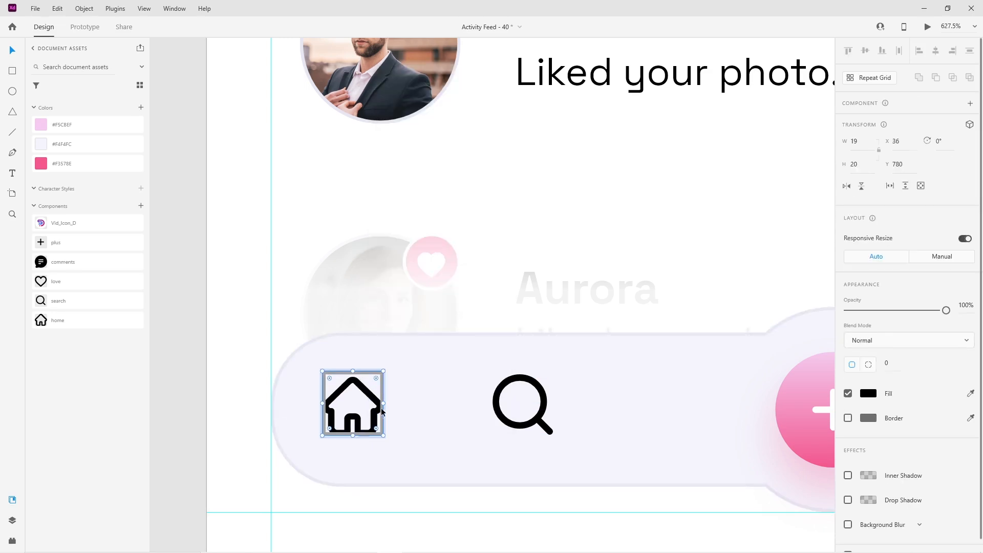
pyautogui.moveTo(386, 404); pyautogui.dragTo(388, 404)
pyautogui.moveTo(322, 404); pyautogui.dragTo(318, 404)
pyautogui.moveTo(352, 435); pyautogui.dragTo(388, 415)
pyautogui.click(247, 461)
# Align the home, search and heart icons vertically with the center of the navigation bar.
pyautogui.click(358, 413)
pyautogui.scroll(-5, 351, 420)
pyautogui.scroll(2, 532, 450)
pyautogui.keyDown('shift'); pyautogui.click(283, 412); pyautogui.keyUp('shift')
pyautogui.keyDown('shift'); pyautogui.click(625, 409); pyautogui.keyUp('shift')
pyautogui.click(864, 52)
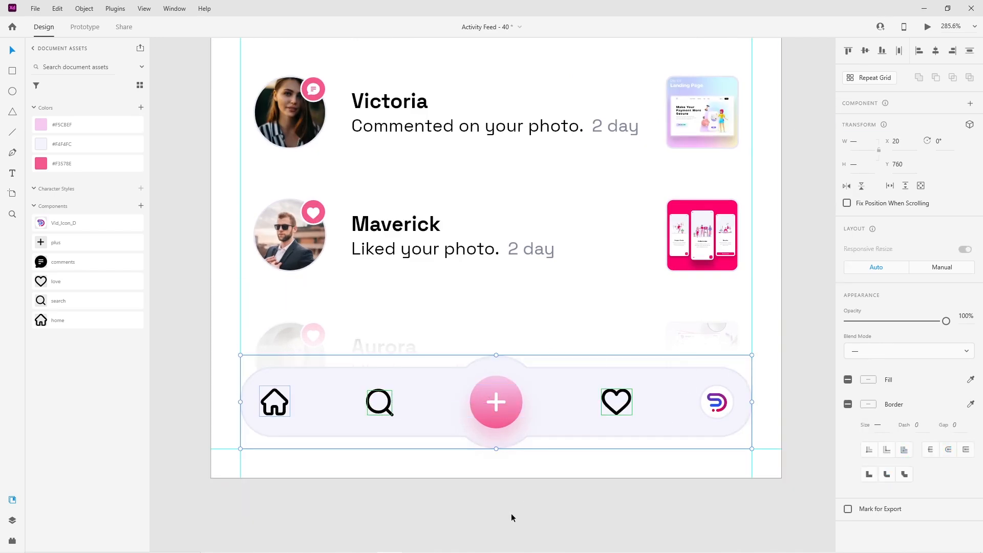
pyautogui.click(511, 516)
# Select the heart, search and home icons and set their border color to a muted blue-grey.
pyautogui.hscroll(1, 476, 479)
pyautogui.click(601, 410)
pyautogui.keyDown('shift'); pyautogui.click(359, 406); pyautogui.keyUp('shift')
pyautogui.keyDown('shift'); pyautogui.click(266, 413); pyautogui.keyUp('shift')
pyautogui.click(867, 404)
pyautogui.moveTo(720, 382); pyautogui.dragTo(709, 364)
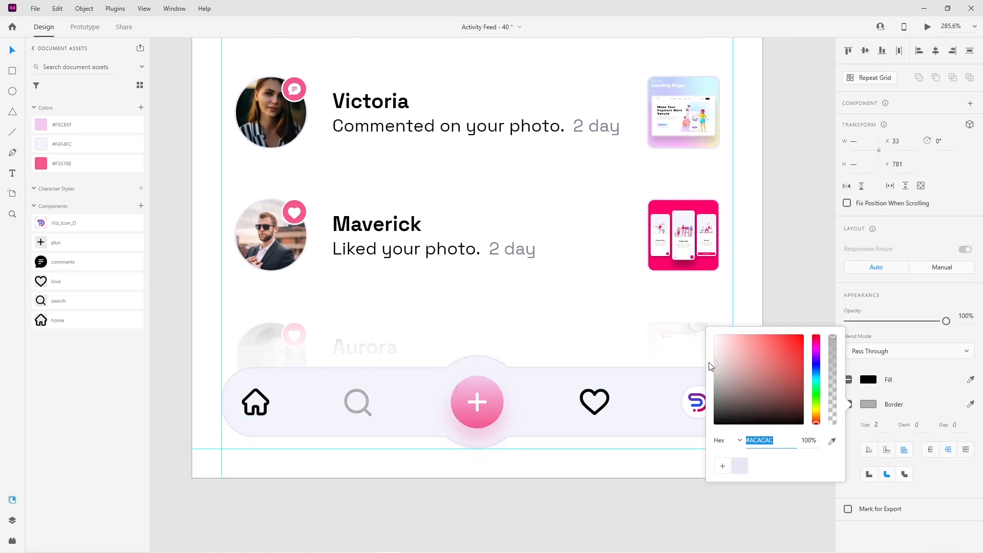
pyautogui.click(816, 367)
pyautogui.click(724, 361)
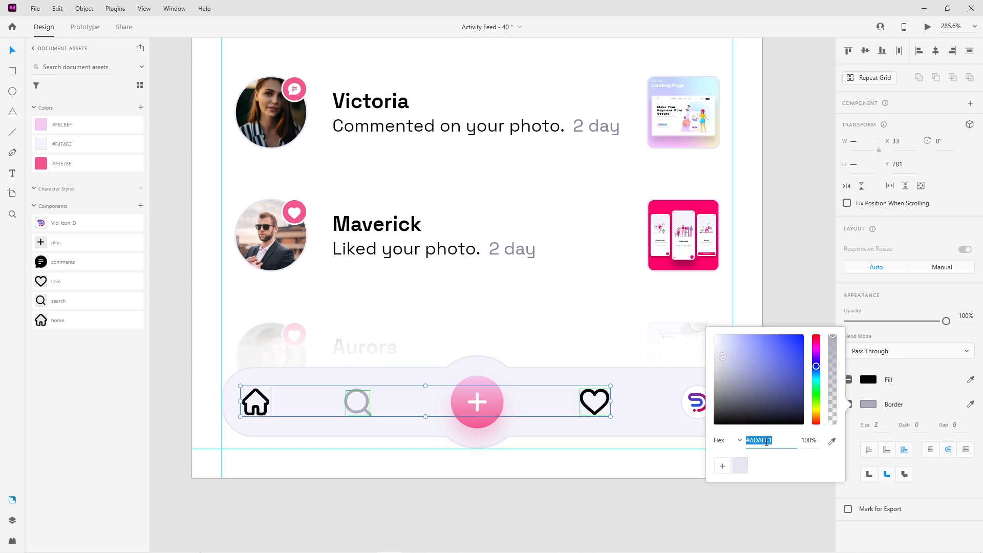
# Set the fill of the heart and home icons to the same blue-grey as the search icon.
pyautogui.click(591, 419)
pyautogui.click(592, 416)
pyautogui.click(594, 409)
pyautogui.keyDown('shift'); pyautogui.click(256, 404); pyautogui.keyUp('shift')
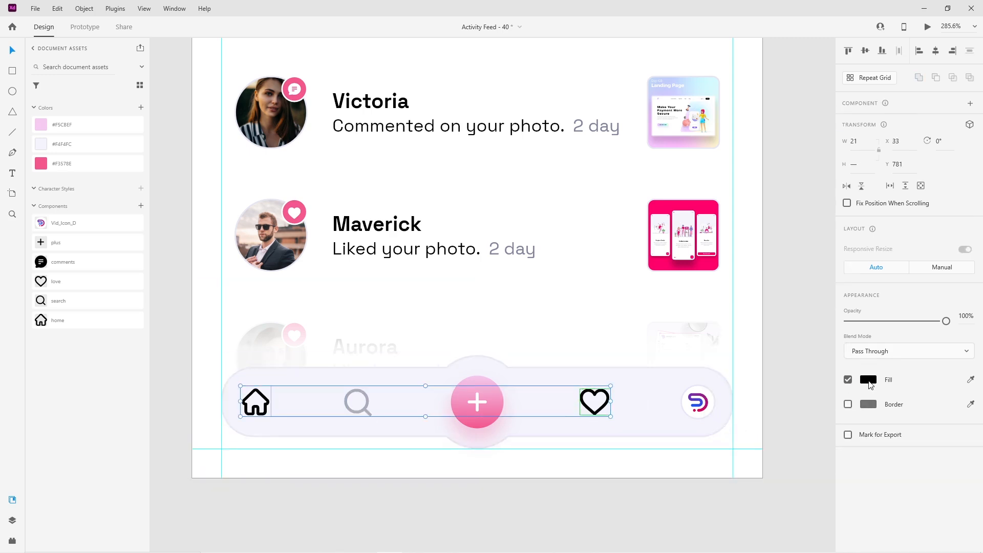
pyautogui.click(869, 381)
pyautogui.press('Return')
pyautogui.hotkey('ctrl', '1')
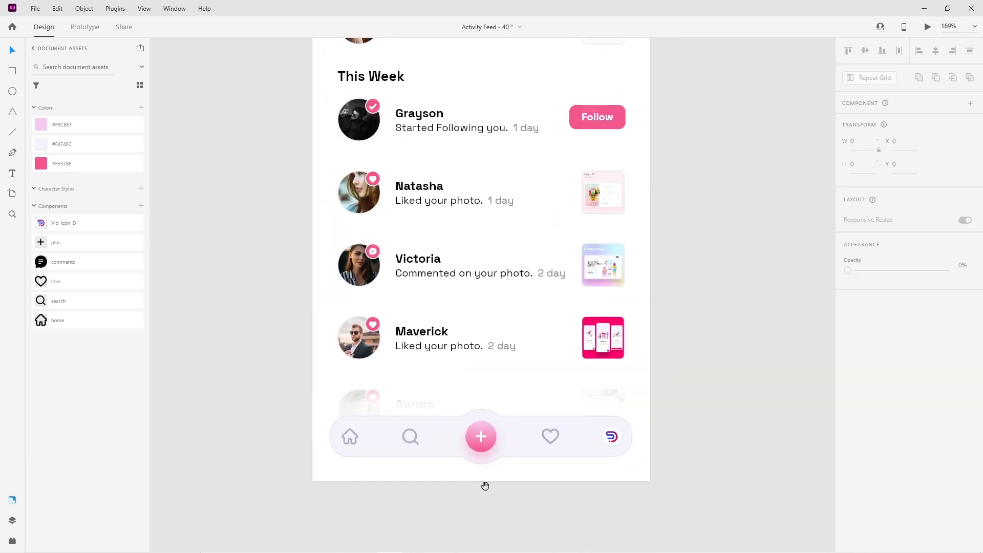
pyautogui.moveTo(635, 366); pyautogui.dragTo(640, 383)
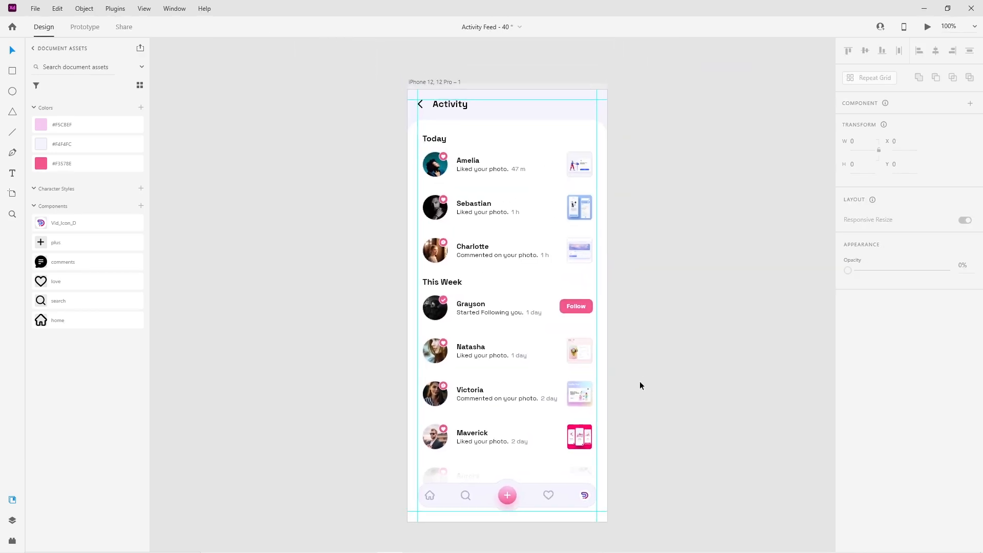
# Select the navigation bar with all its icons, excluding the notification rows and the fade, and move it down to Y 768.
pyautogui.moveTo(645, 483); pyautogui.dragTo(417, 512)
pyautogui.keyDown('shift'); pyautogui.click(599, 484); pyautogui.keyUp('shift')
pyautogui.keyDown('shift'); pyautogui.click(598, 487); pyautogui.keyUp('shift')
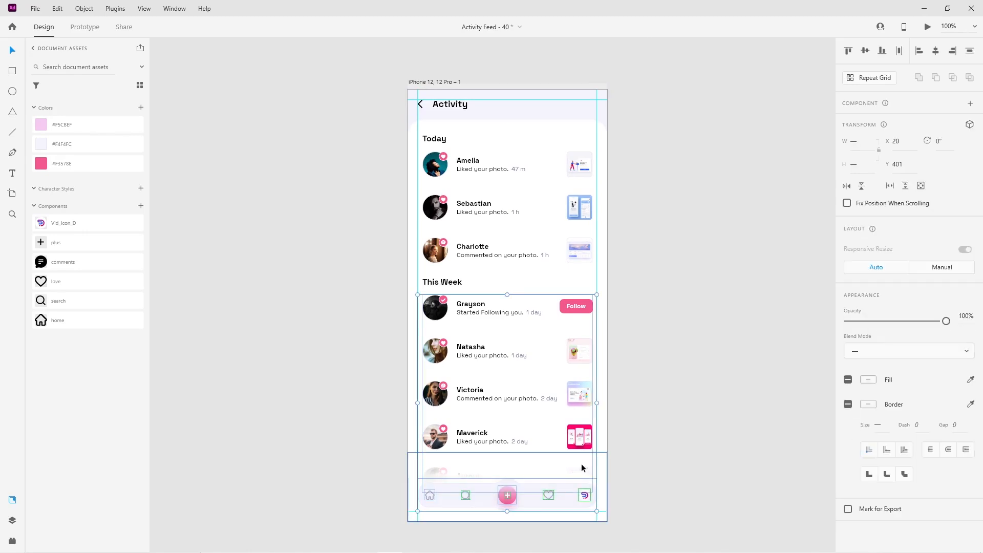
pyautogui.keyDown('shift'); pyautogui.click(583, 467); pyautogui.keyUp('shift')
pyautogui.scroll(5, 535, 522)
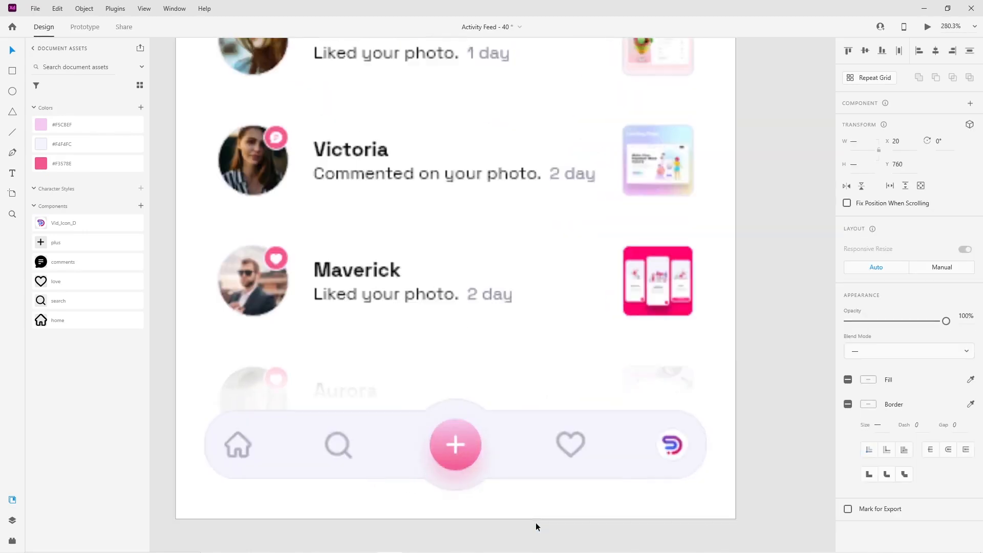
pyautogui.moveTo(514, 435); pyautogui.dragTo(512, 449)
pyautogui.scroll(-5, 512, 450)
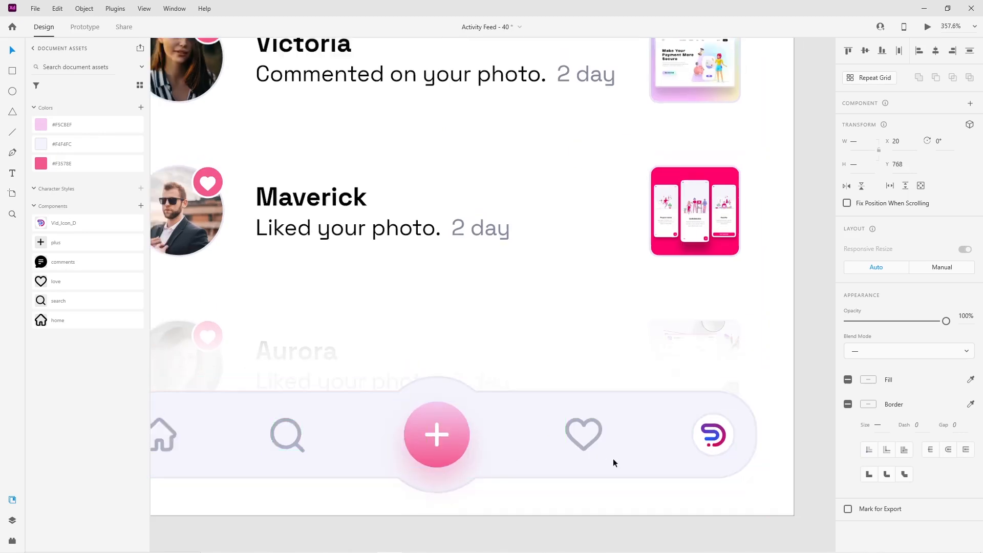
pyautogui.click(707, 385)
# Export the iPhone 12, 12 Pro – 1 artboard as a PNG for Design to the Activity Feed - 40 folder.
pyautogui.scroll(2, 699, 386)
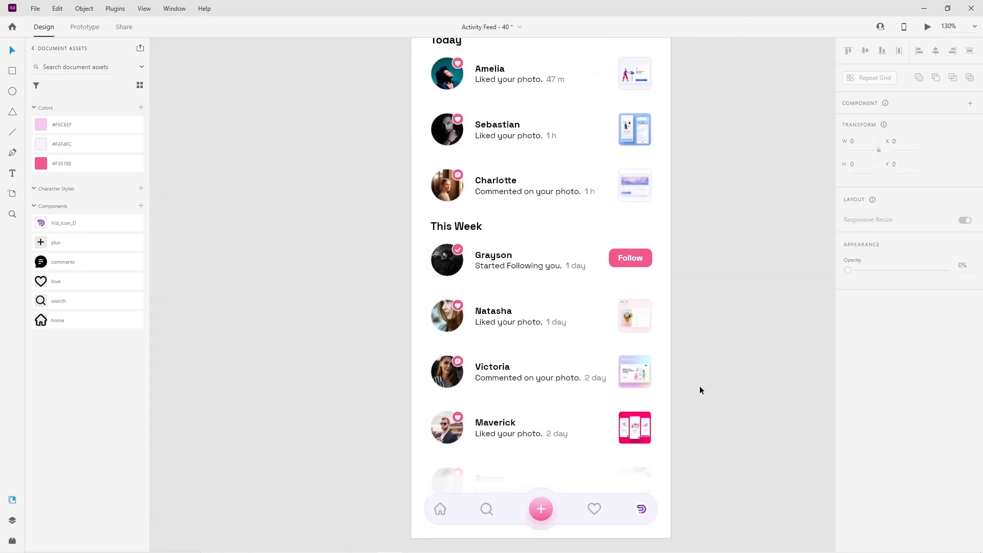
pyautogui.scroll(-2, 699, 385)
pyautogui.moveTo(715, 338); pyautogui.dragTo(632, 341)
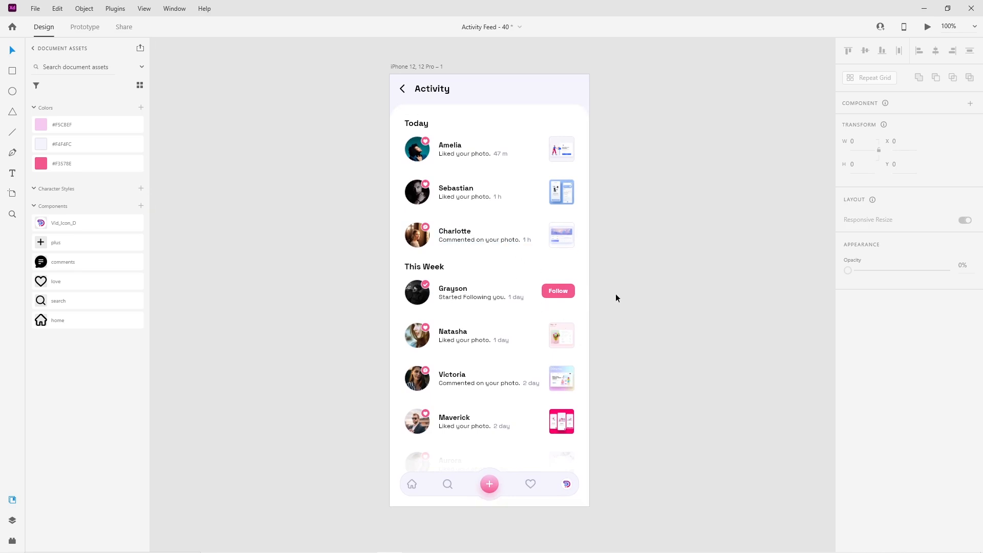
pyautogui.click(414, 68)
pyautogui.hotkey('ctrl', 'e')
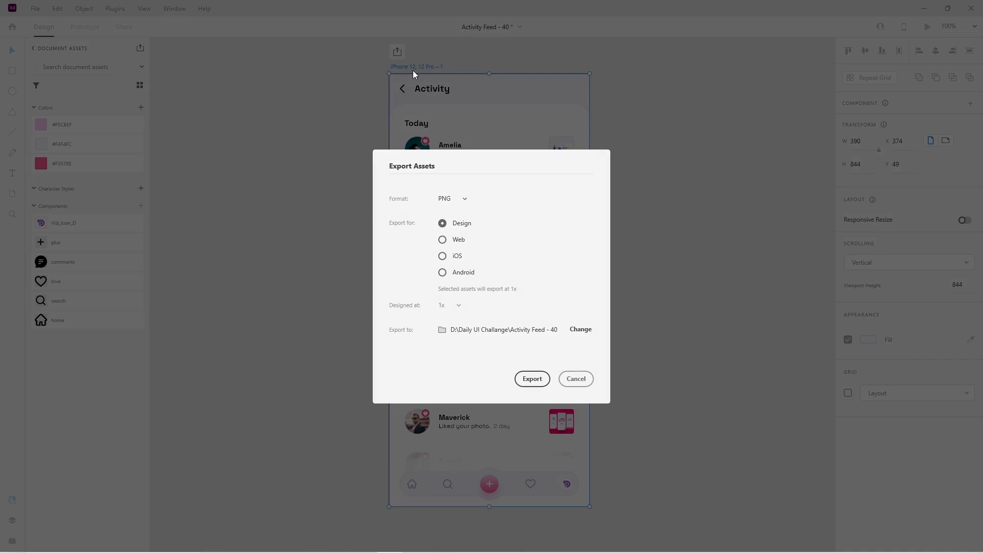
pyautogui.click(539, 382)
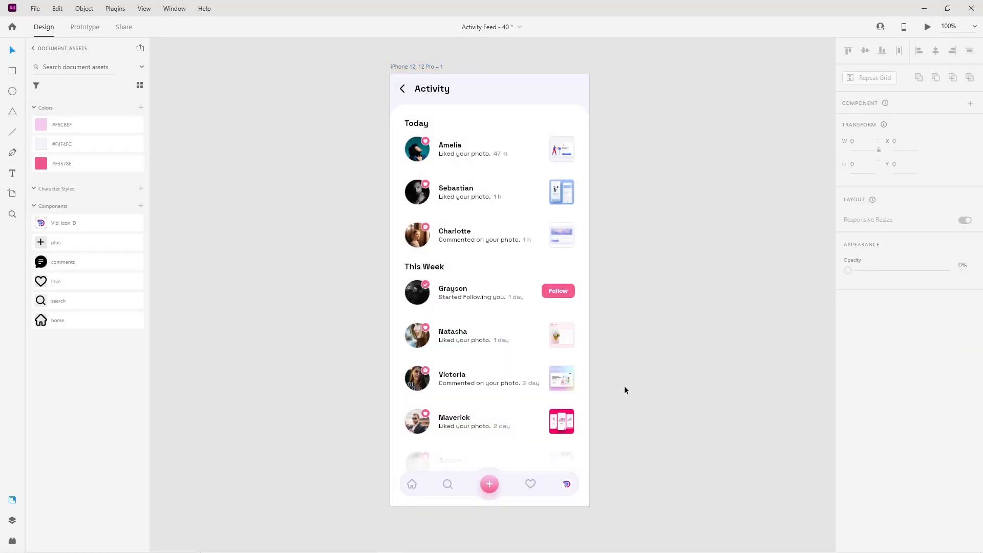
# Switch to the browser and look through all Devices Mockups on ls.graphics.
pyautogui.moveTo(631, 370); pyautogui.dragTo(618, 374)
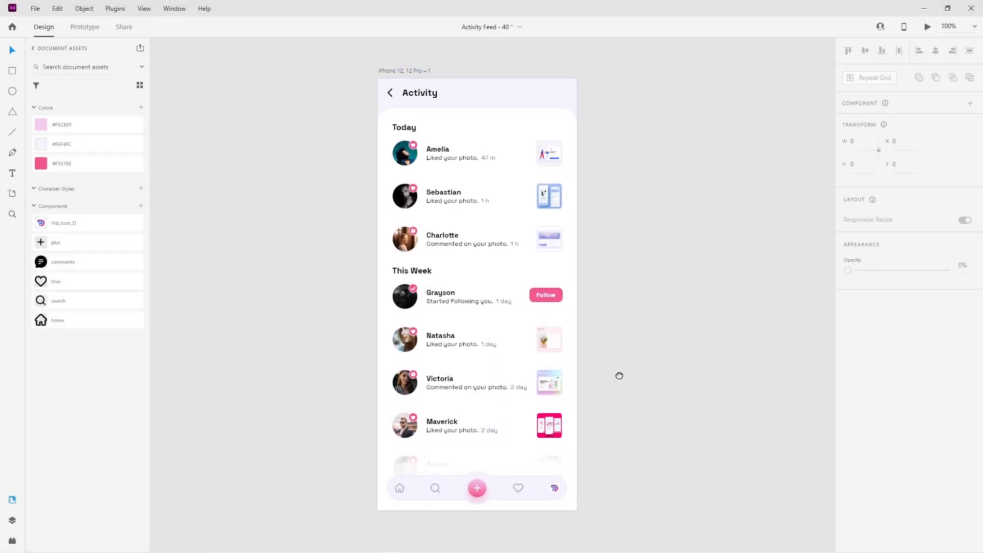
pyautogui.click(465, 542)
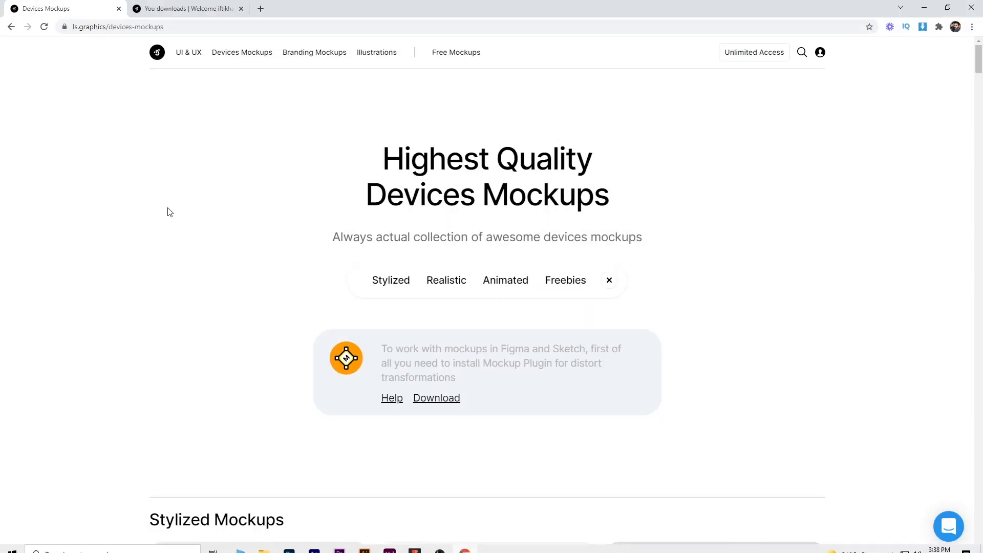
pyautogui.click(90, 26)
pyautogui.click(173, 91)
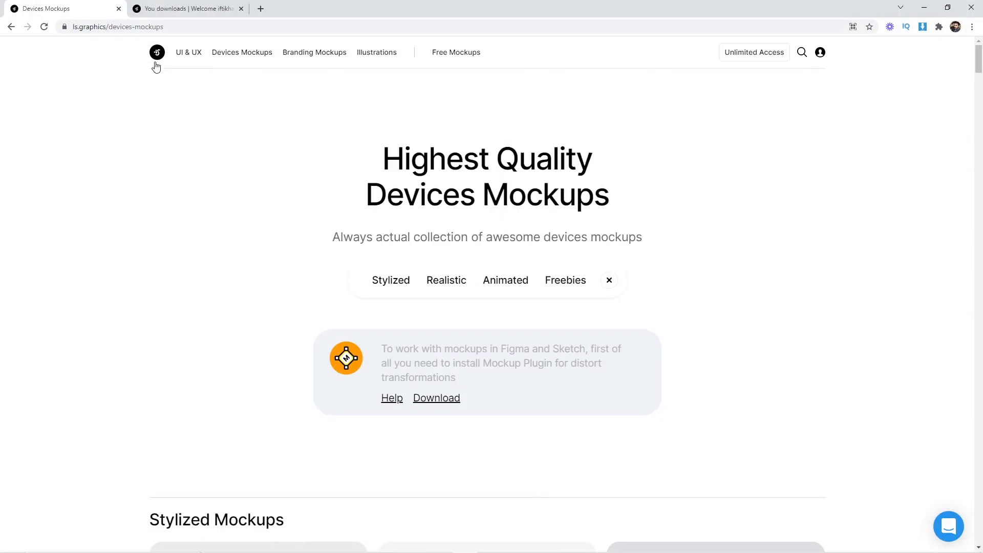
pyautogui.scroll(-7, 356, 313)
pyautogui.scroll(7, 366, 205)
pyautogui.moveTo(250, 54)
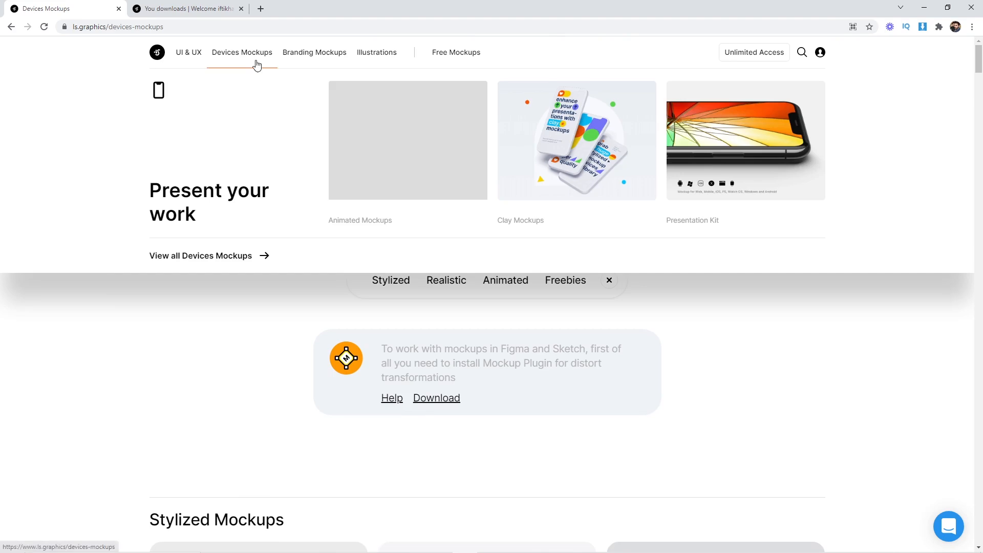
pyautogui.click(221, 258)
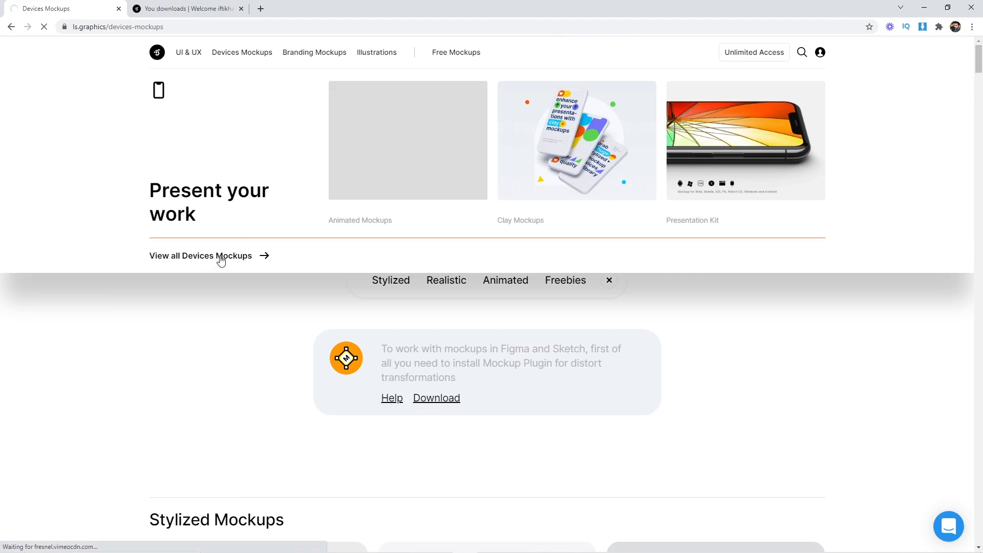
pyautogui.scroll(-15, 288, 305)
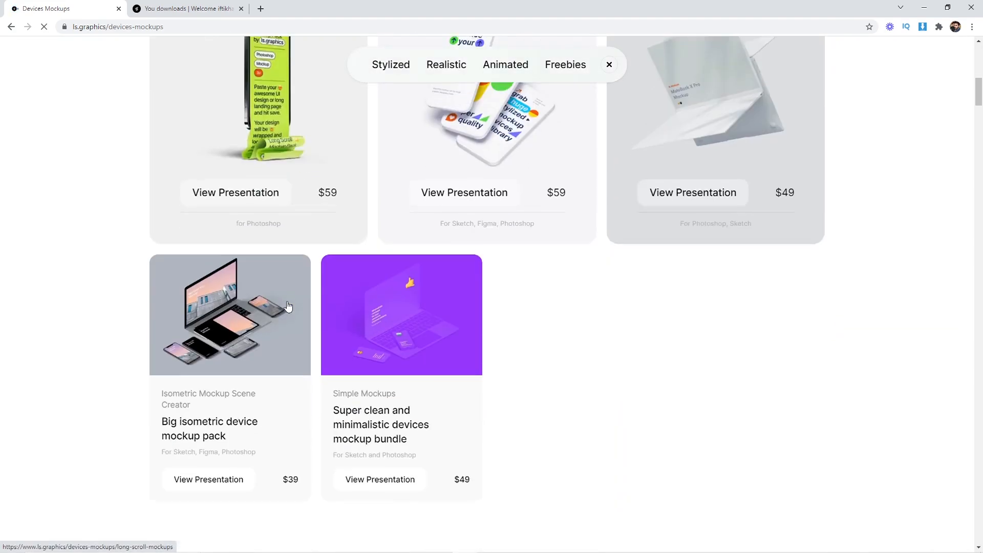
pyautogui.scroll(-18, 288, 306)
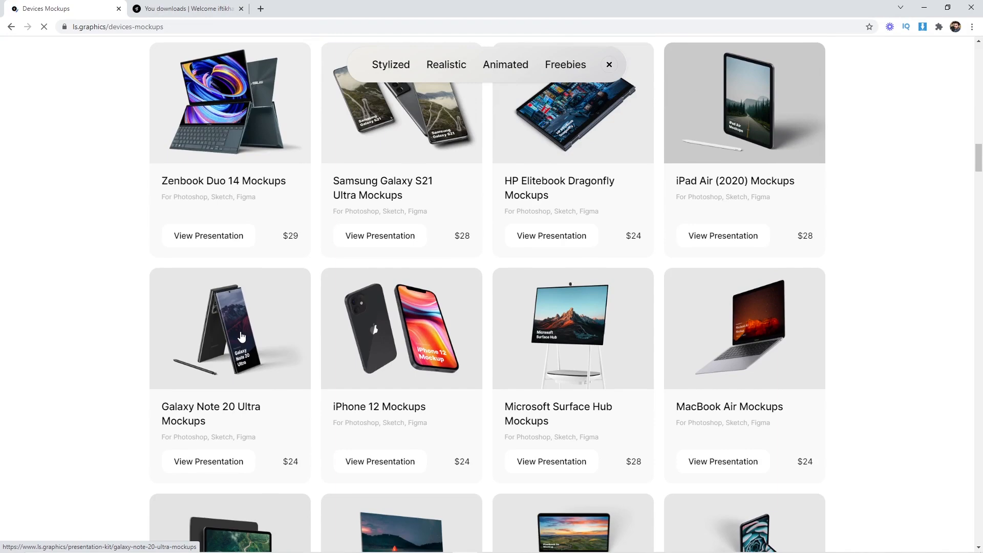
# Open the Galaxy Note 20 Ultra Mockups page and examine its scenes in the White clay style.
pyautogui.click(241, 336)
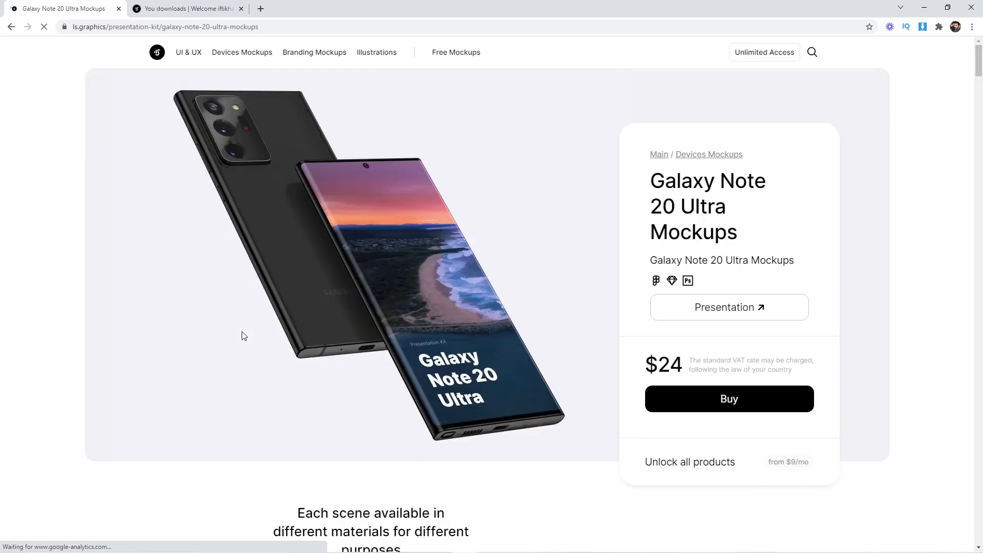
pyautogui.scroll(-12, 537, 289)
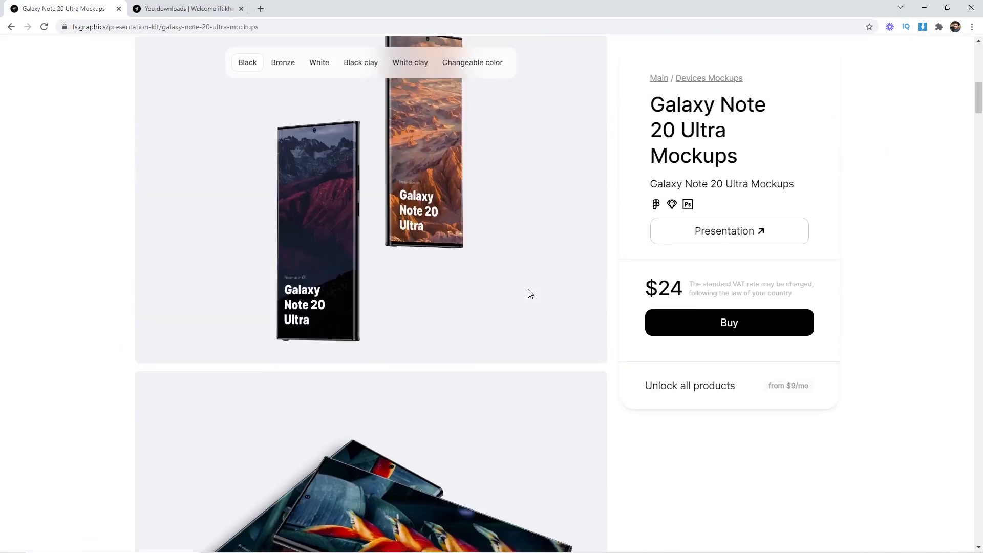
pyautogui.click(408, 62)
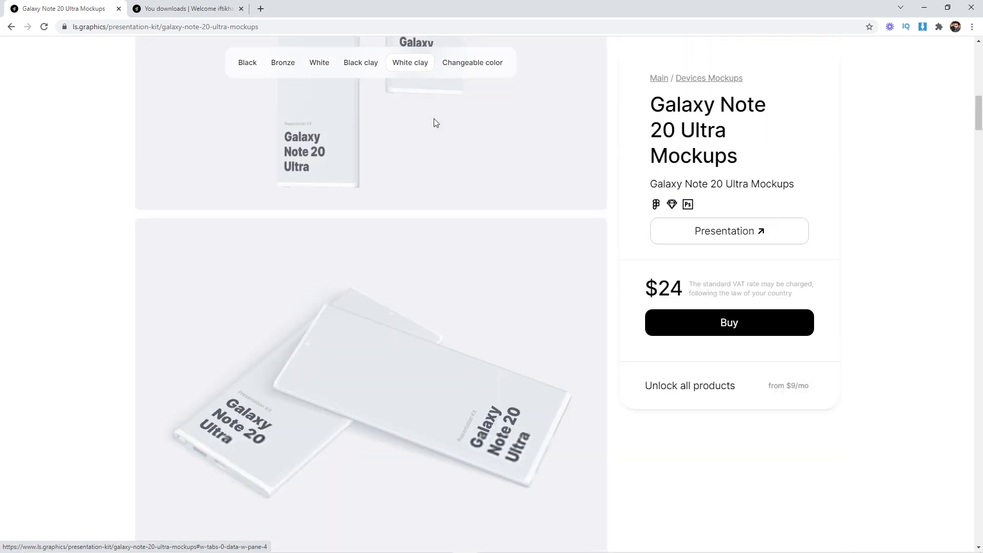
pyautogui.scroll(5, 451, 163)
pyautogui.scroll(-12, 450, 169)
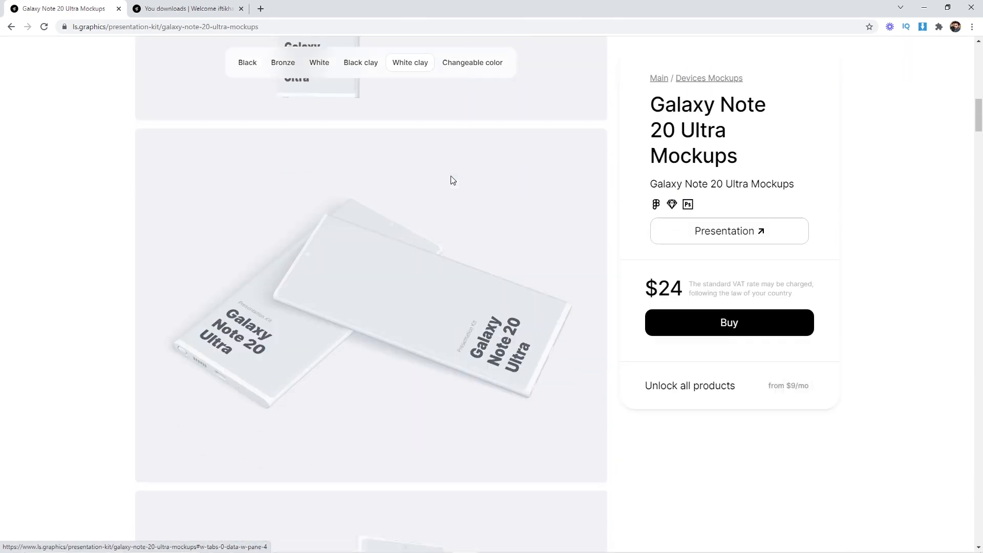
pyautogui.scroll(-10, 351, 240)
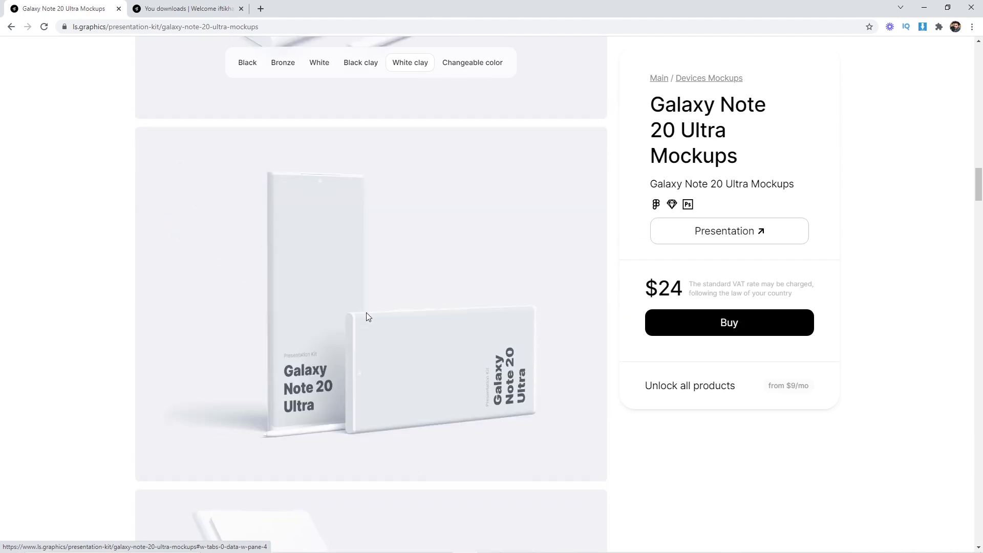
pyautogui.scroll(-10, 376, 245)
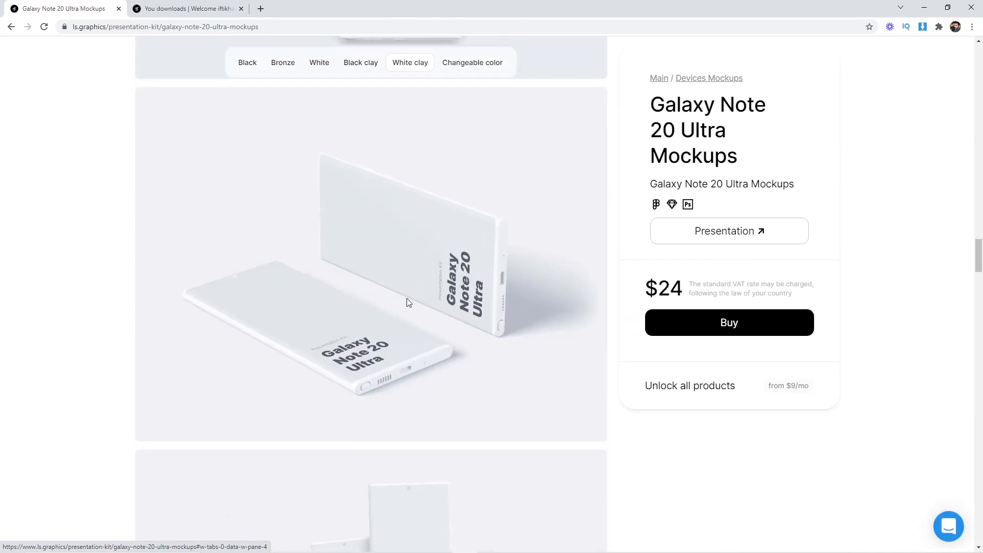
# Open the mockup file 003.psd from the Note20-PSD-3k folder in Photoshop.
pyautogui.moveTo(327, 549)
pyautogui.click(261, 546)
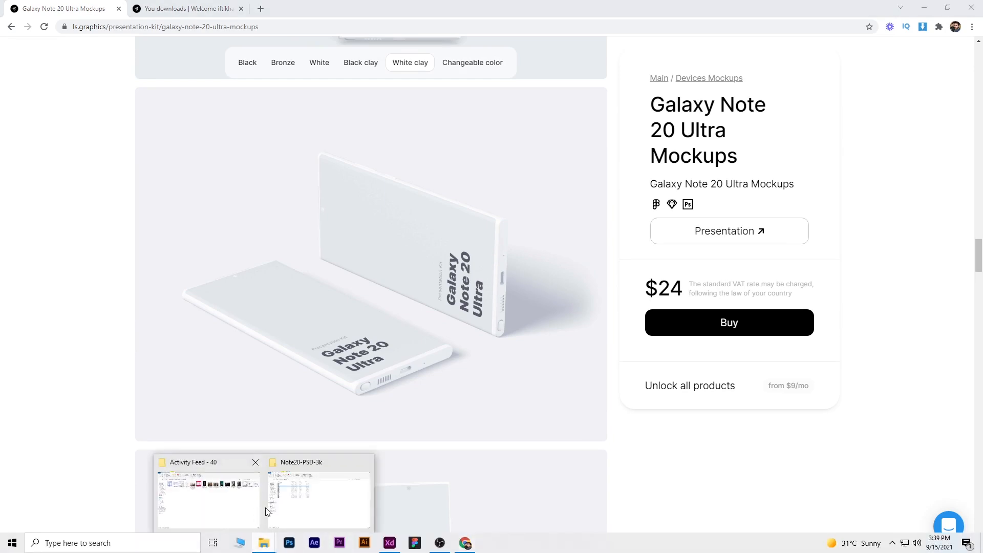
pyautogui.click(271, 484)
pyautogui.click(129, 167)
pyautogui.click(119, 148)
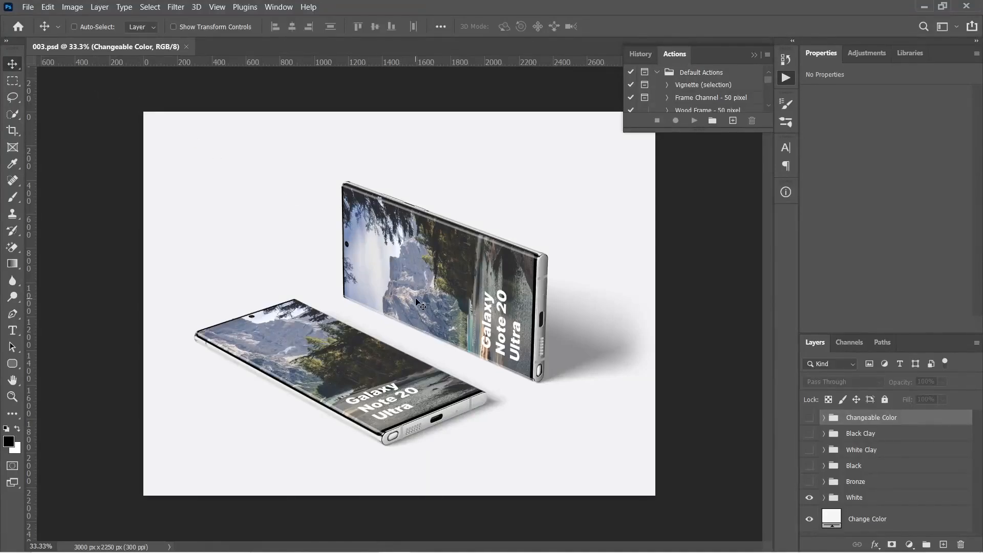
# Show only the White Clay phone group above the background, hiding the Black, Bronze and White groups.
pyautogui.click(809, 481)
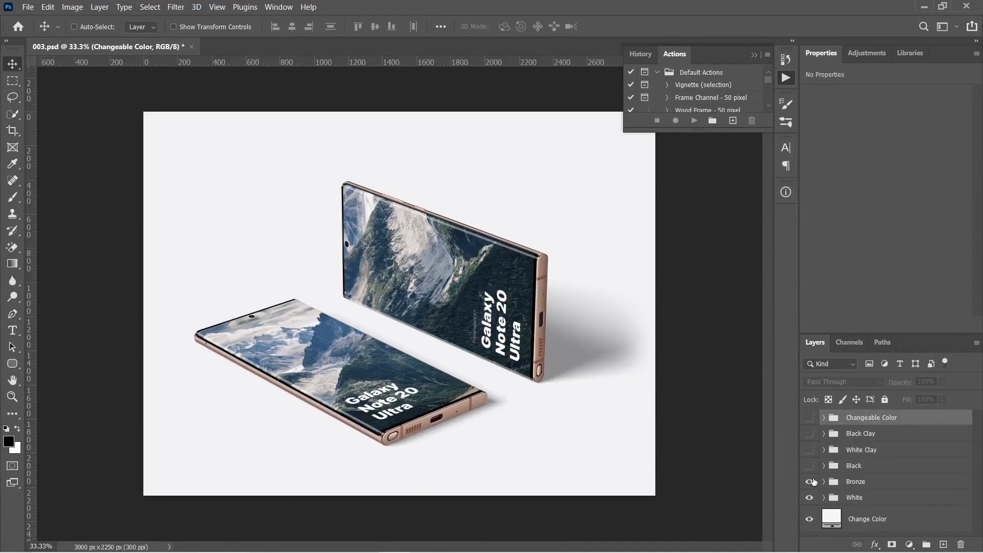
pyautogui.click(809, 466)
pyautogui.click(811, 450)
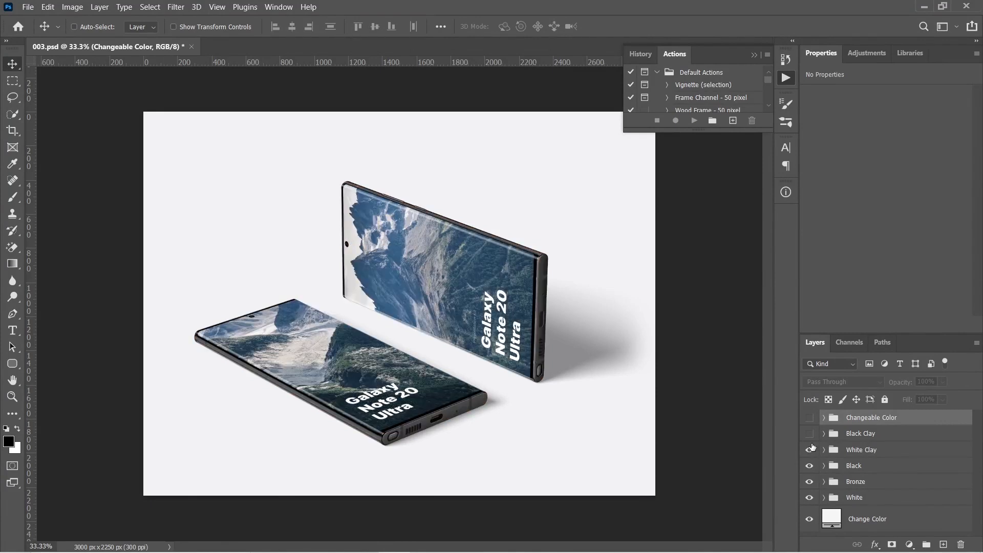
pyautogui.click(809, 466)
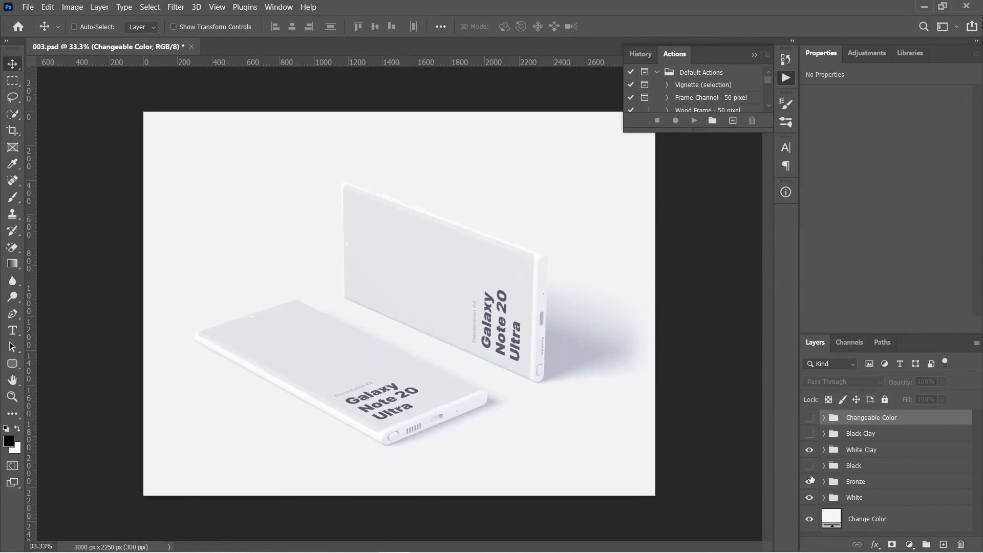
pyautogui.click(811, 484)
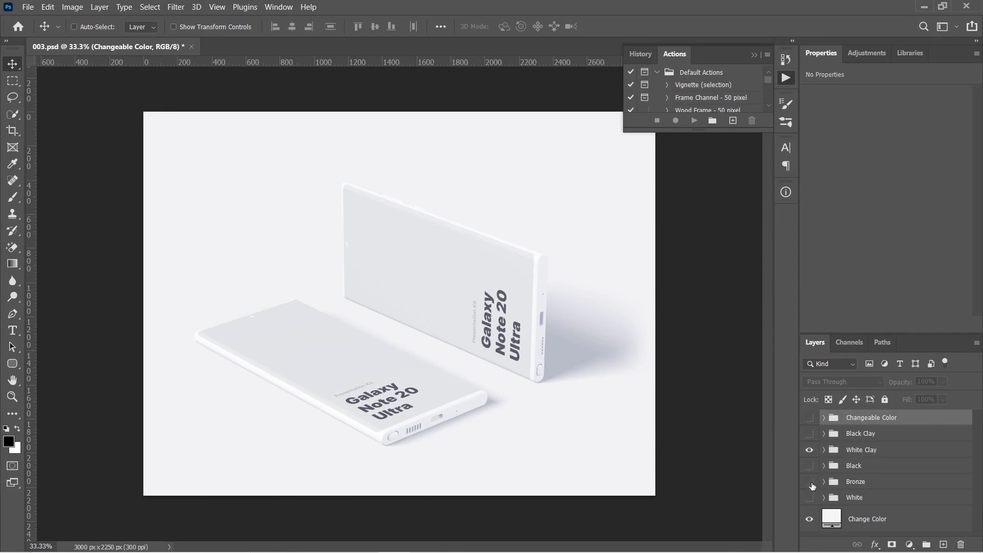
# In the Samsung 1 screen texture of the White Clay group, place the exported Activity Feed PNG from File Explorer and hide Layer 1.
pyautogui.click(824, 450)
pyautogui.scroll(-2, 871, 476)
pyautogui.scroll(-1, 904, 489)
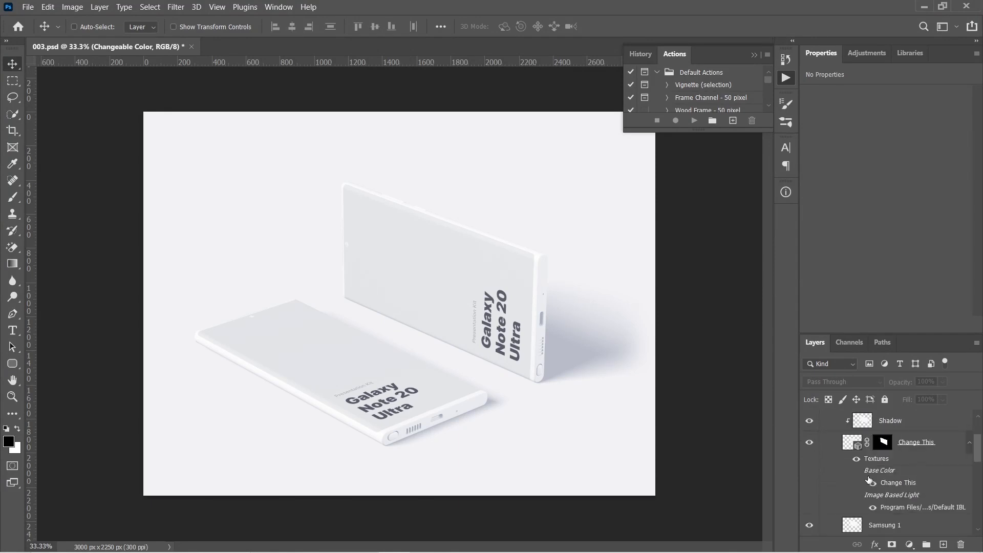
pyautogui.doubleClick(905, 481)
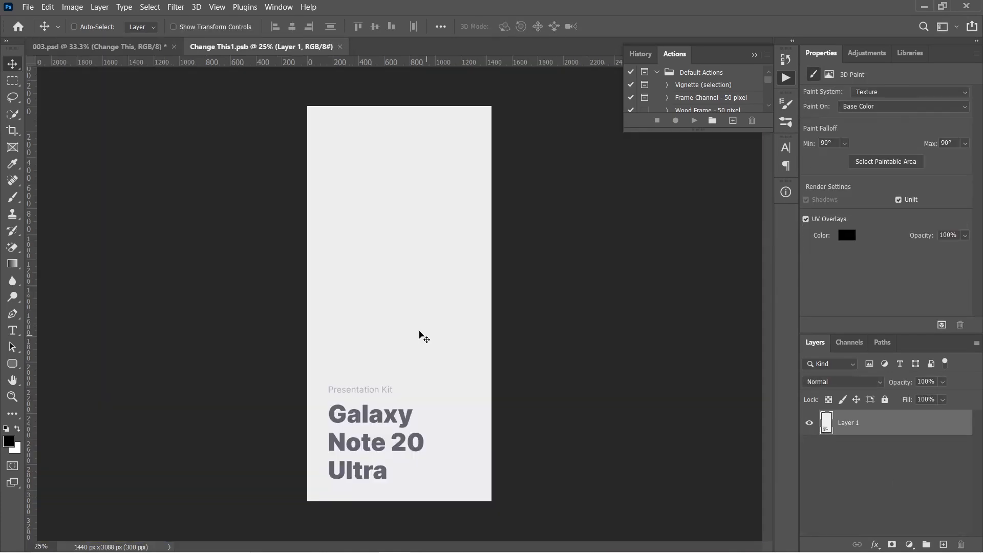
pyautogui.click(304, 546)
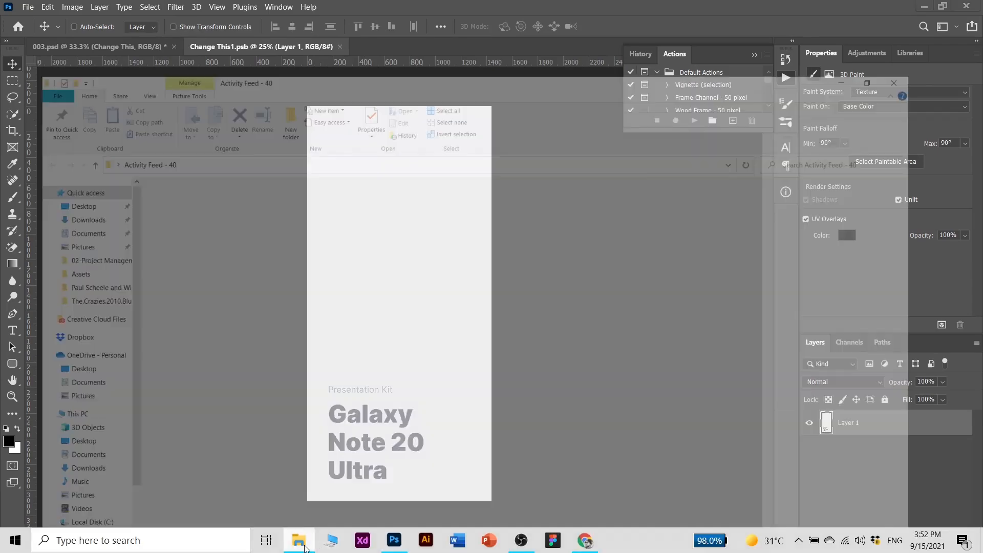
pyautogui.moveTo(371, 154); pyautogui.dragTo(422, 372)
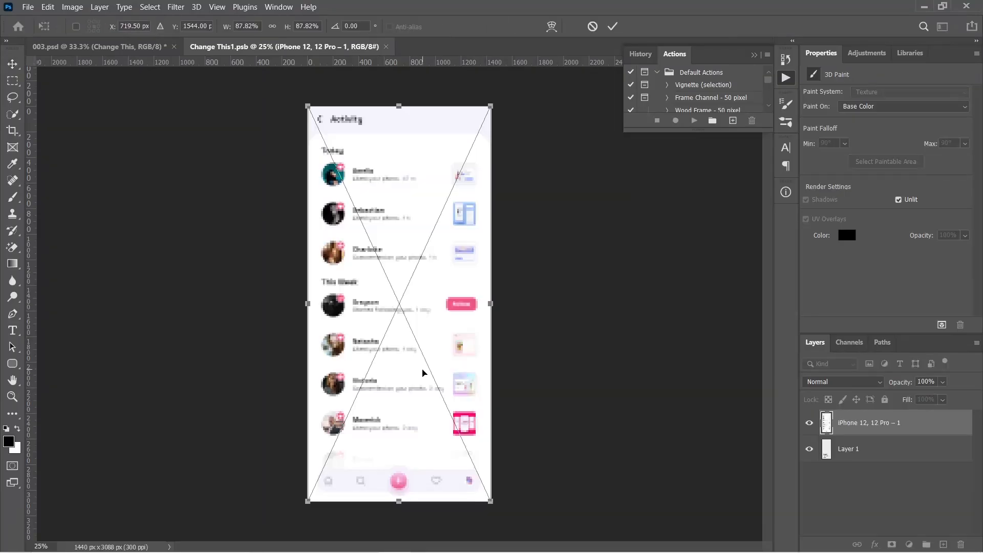
pyautogui.click(809, 448)
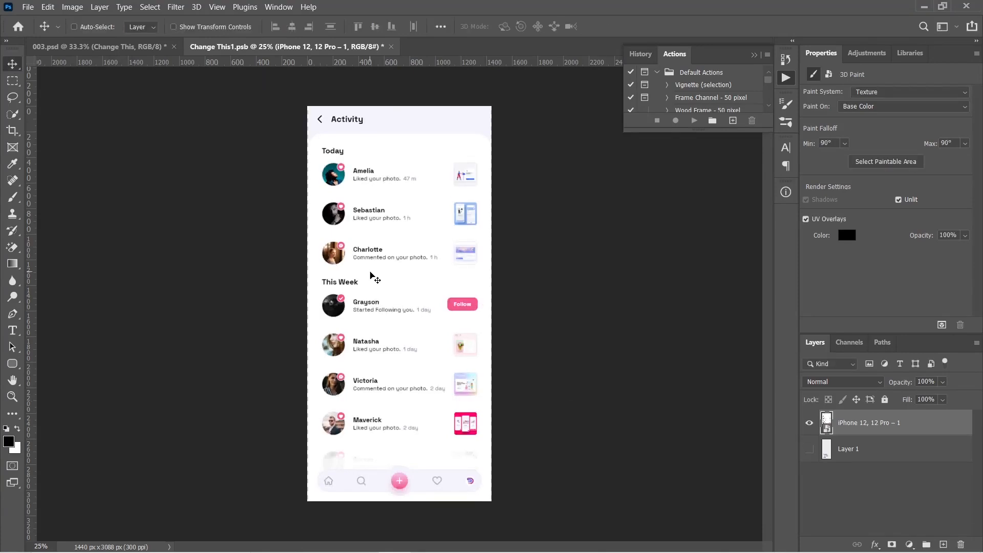
# Stretch the placed screen to 88.62% width so it fills the canvas, and save and close Change This1.psb.
pyautogui.hotkey('ctrl', 't')
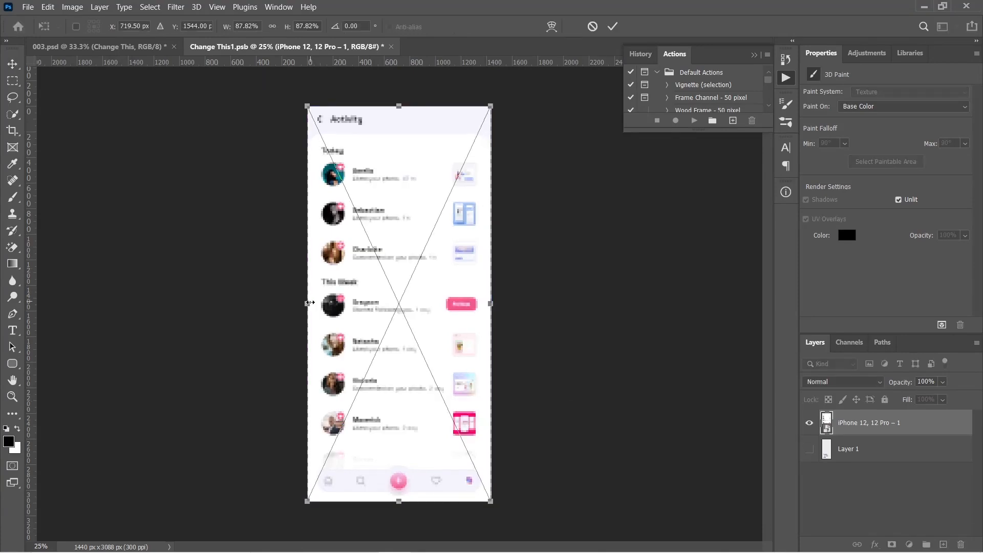
pyautogui.moveTo(490, 305)
pyautogui.mouseDown()
pyautogui.moveTo(502, 305)
pyautogui.moveTo(494, 304)
pyautogui.mouseUp()
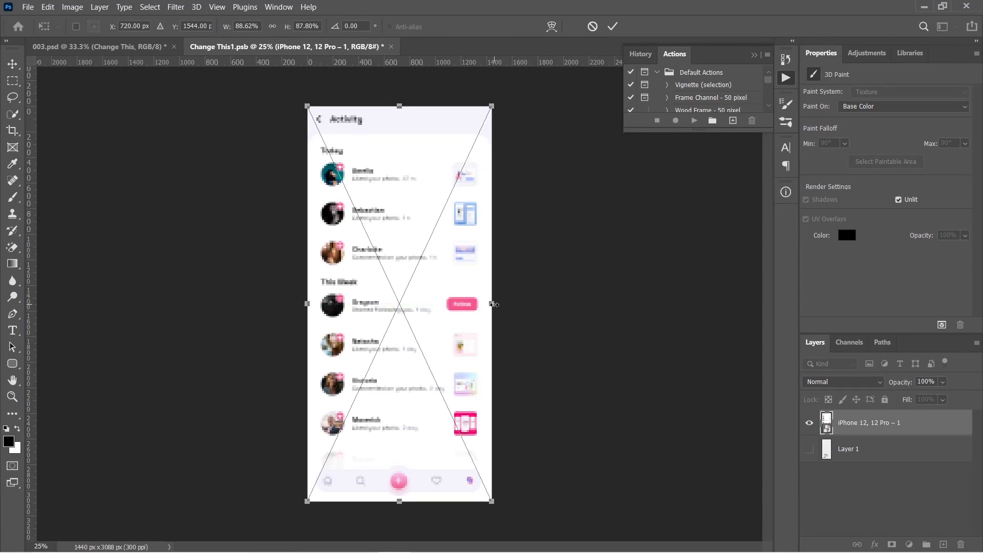
pyautogui.click(613, 26)
pyautogui.hotkey('ctrl', 'w')
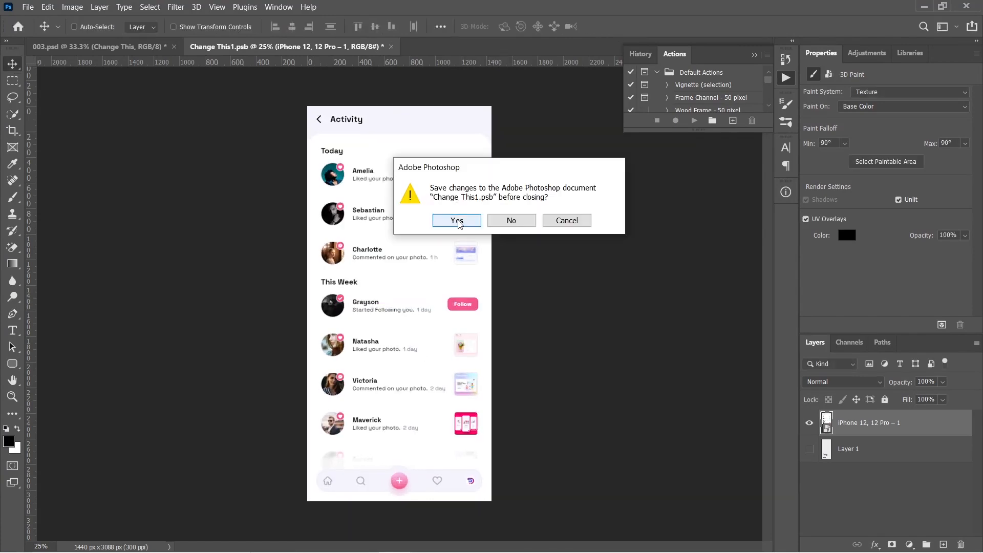
pyautogui.click(457, 221)
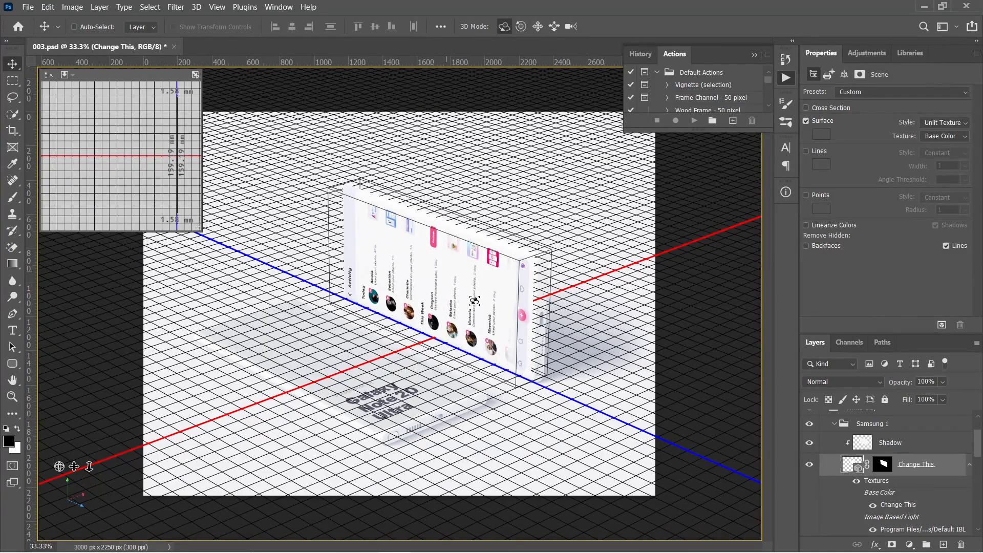
# Replace the Layer 1 placeholder in the Samsung 2 screen texture with the pasted iPhone 12, 12 Pro – 1 layer, and save and close Change This2.psb.
pyautogui.scroll(-3, 853, 463)
pyautogui.scroll(-3, 853, 463)
pyautogui.scroll(-1, 880, 499)
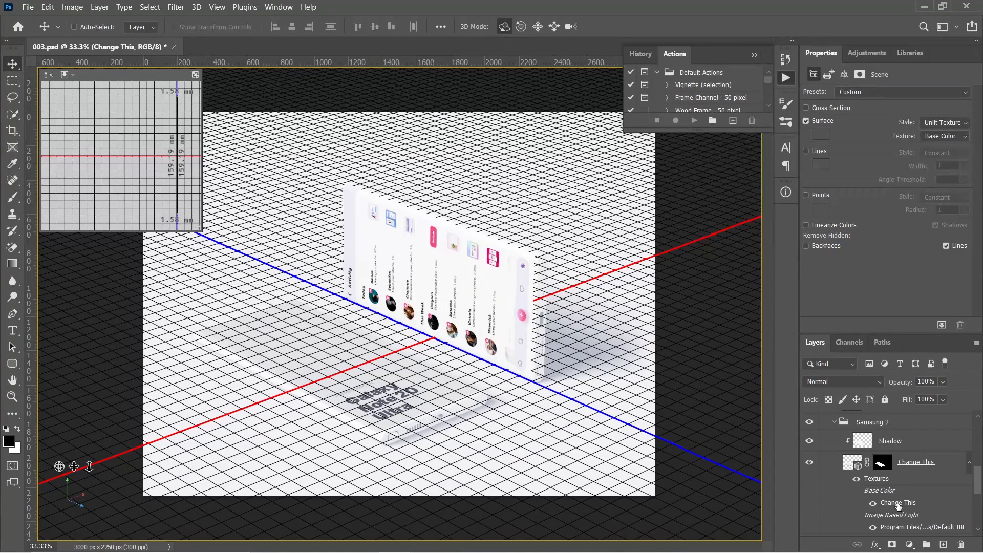
pyautogui.doubleClick(897, 502)
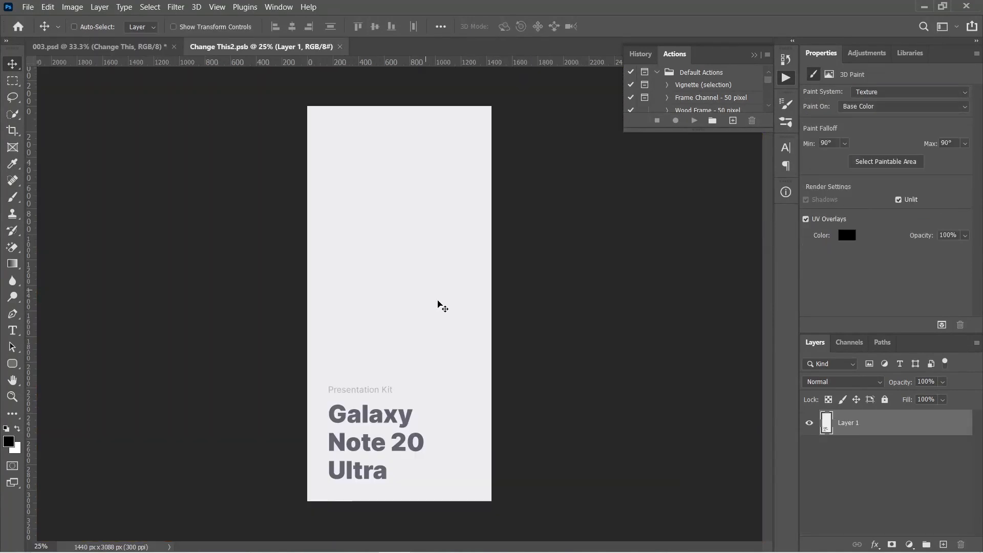
pyautogui.click(803, 424)
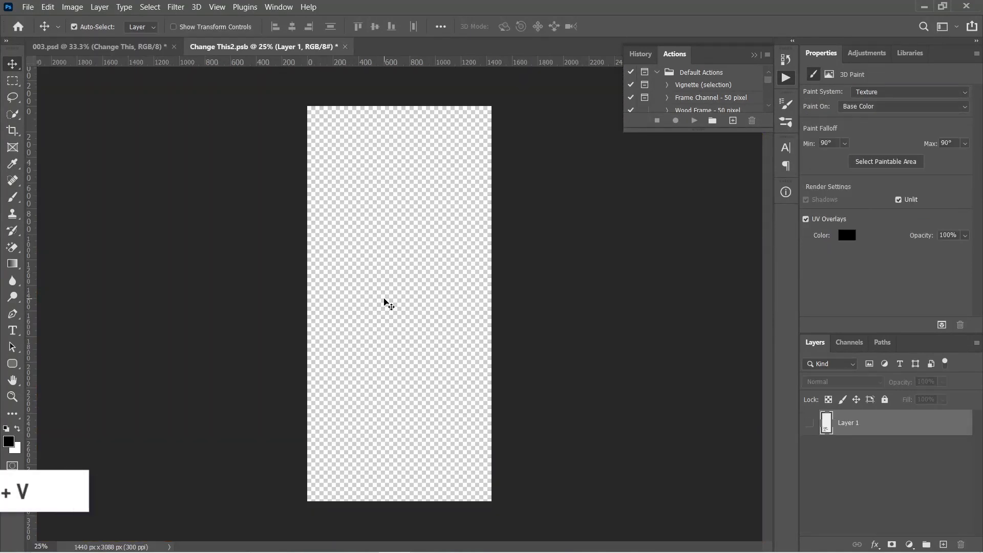
pyautogui.hotkey('ctrl', 'v')
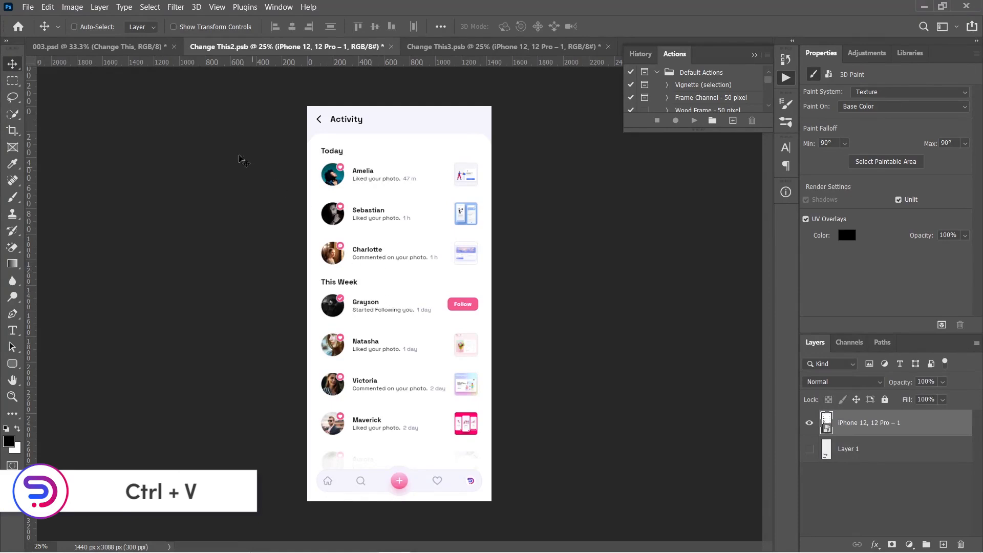
pyautogui.click(390, 47)
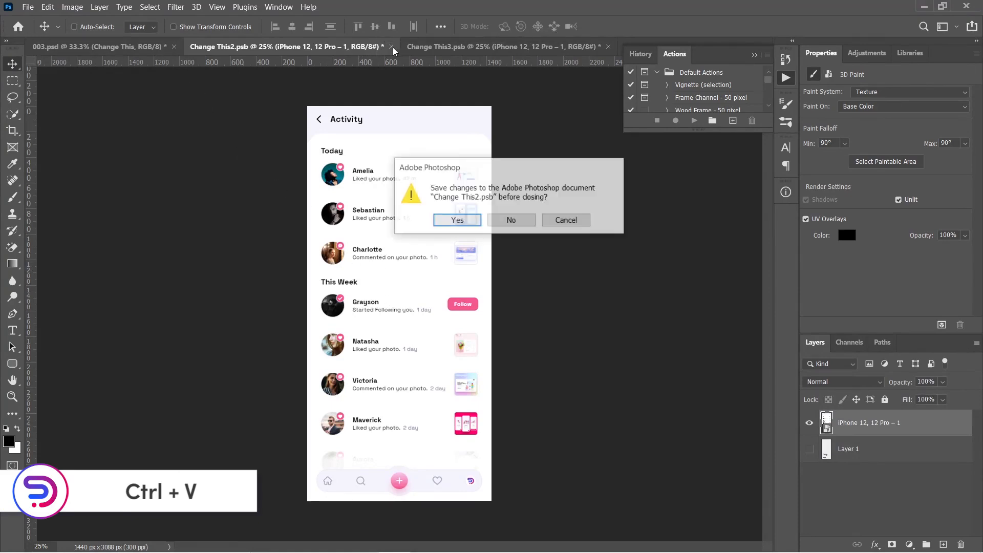
pyautogui.click(464, 220)
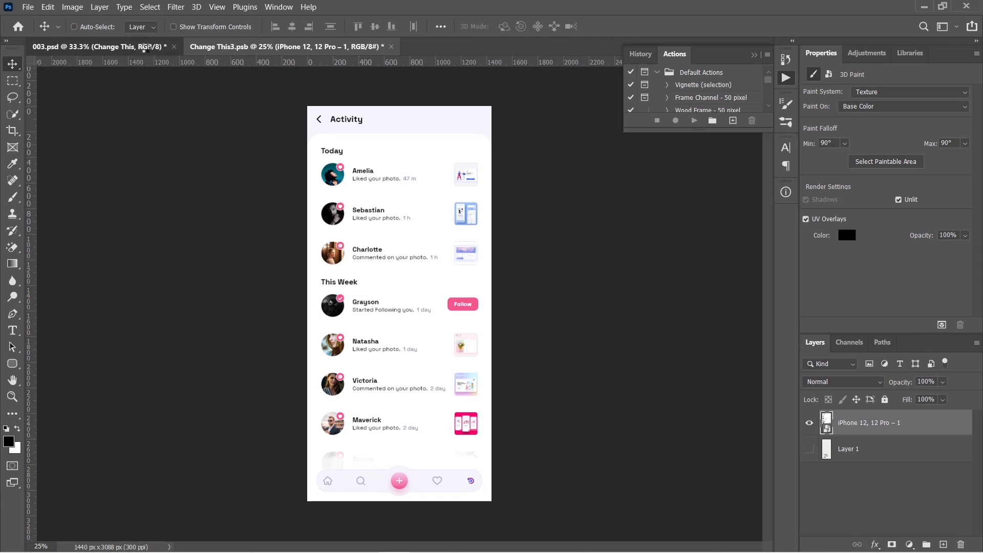
# Return to the 003.psd mockup and select the White Clay group to display the scene without the 3D grid.
pyautogui.click(146, 49)
pyautogui.scroll(2, 881, 461)
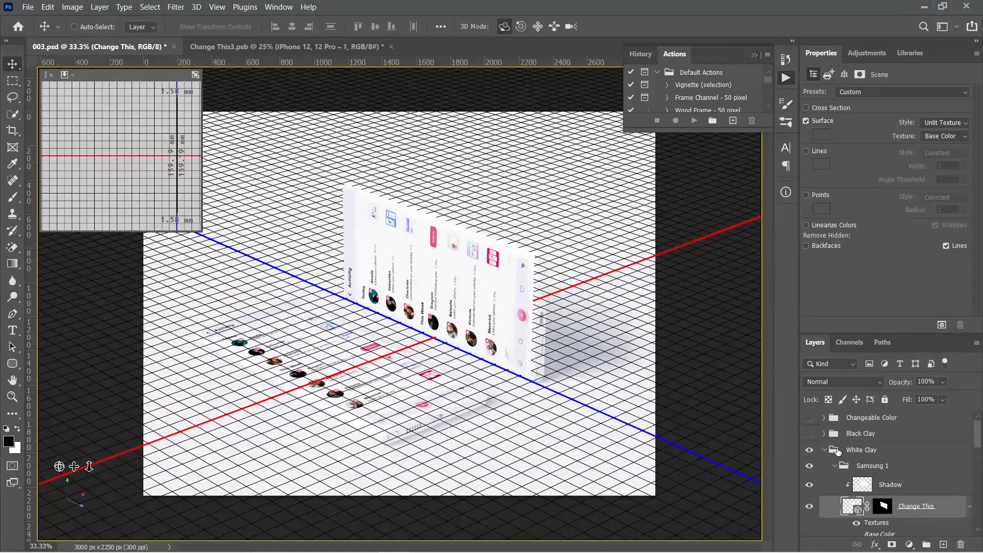
pyautogui.click(870, 450)
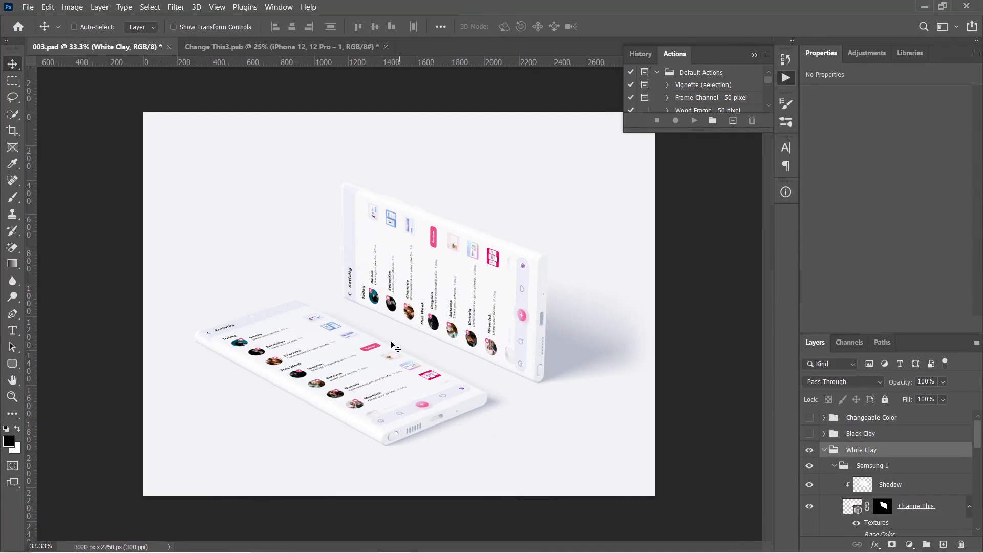